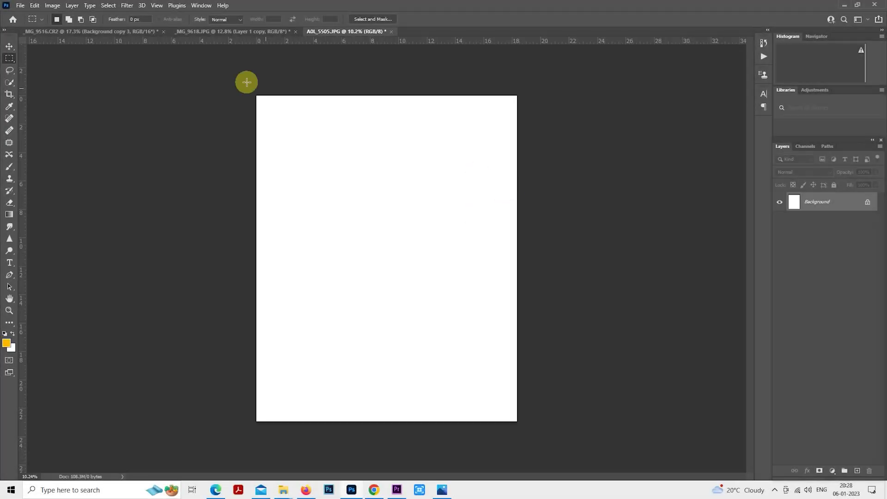
Step: Drag the cut-out baby-on-motorbike layer into the white AOL_5505 poster page
click(133, 31)
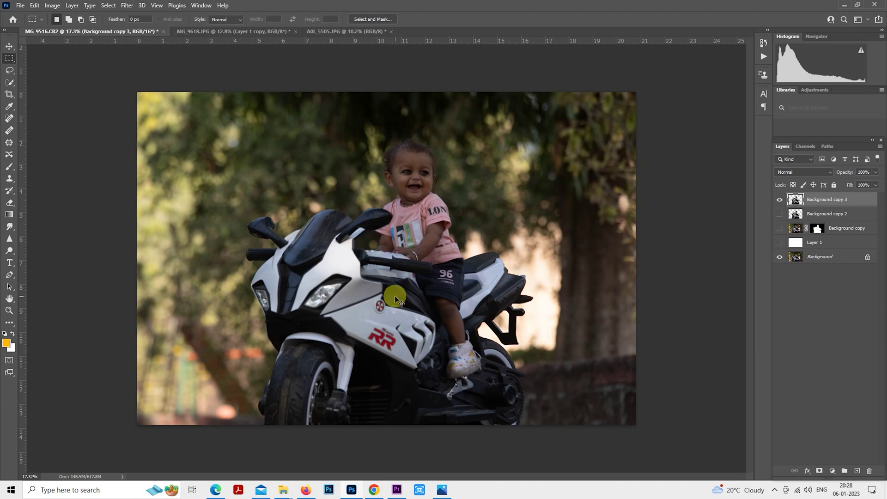
mouse_move(394, 292)
mouse_down()
mouse_move(343, 95)
mouse_move(377, 87)
mouse_up()
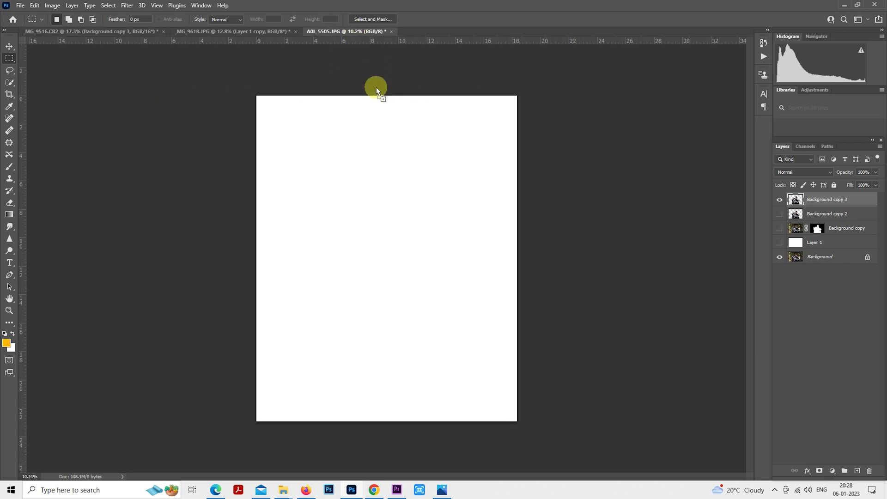
drag(420, 272, 418, 270)
Step: Scale the bike cut-out to about 84% and centre it on the page's bottom edge
right_click(428, 236)
click(472, 319)
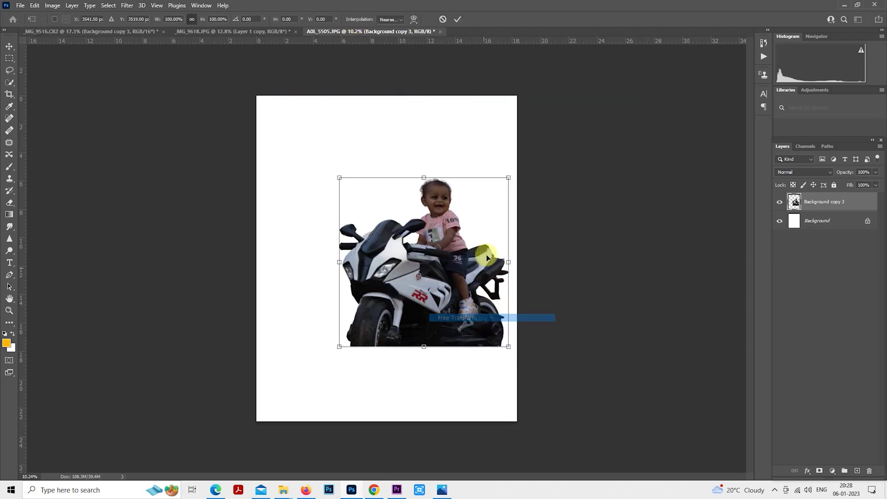
drag(508, 179, 486, 204)
drag(442, 240, 417, 320)
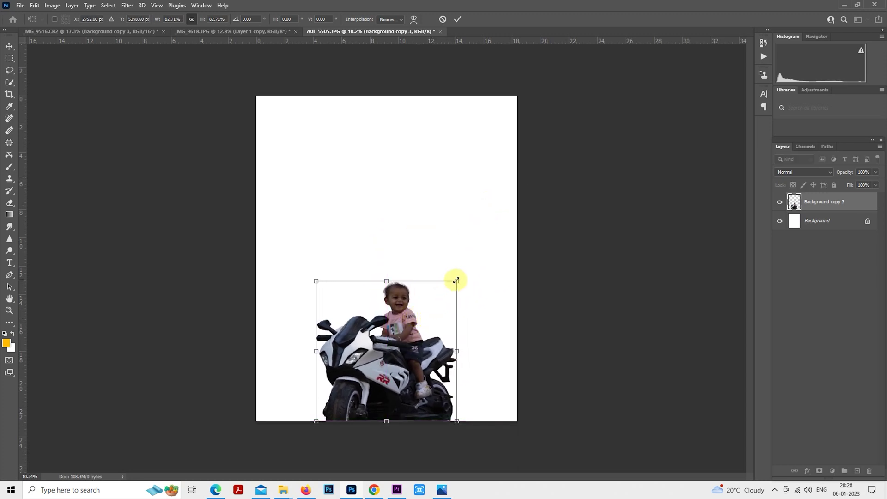
drag(456, 280, 458, 277)
drag(426, 312, 428, 319)
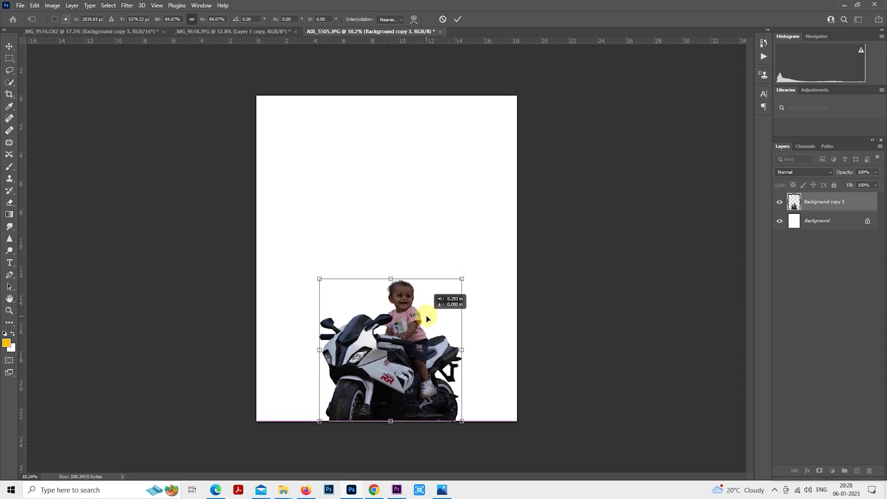
key(Return)
key(m)
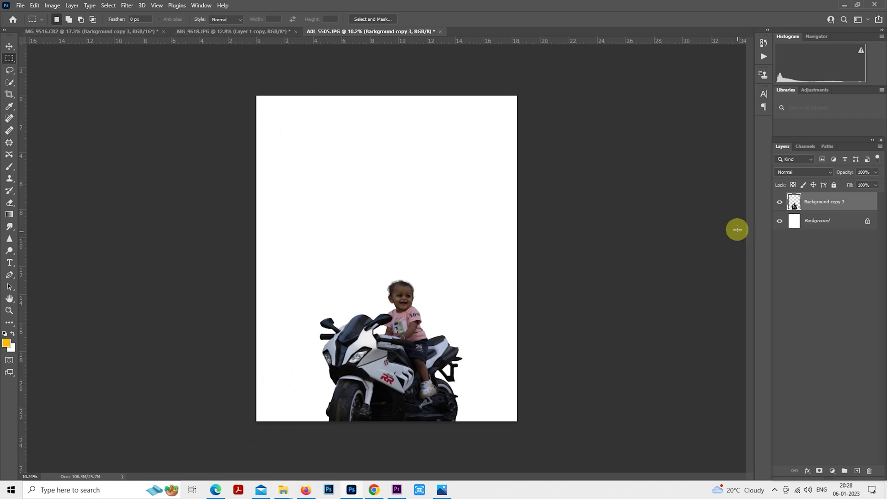
Step: Place pexels-chase-yaws-11403941 above the Background layer, scaled to about 40.6% inside the margins
click(809, 228)
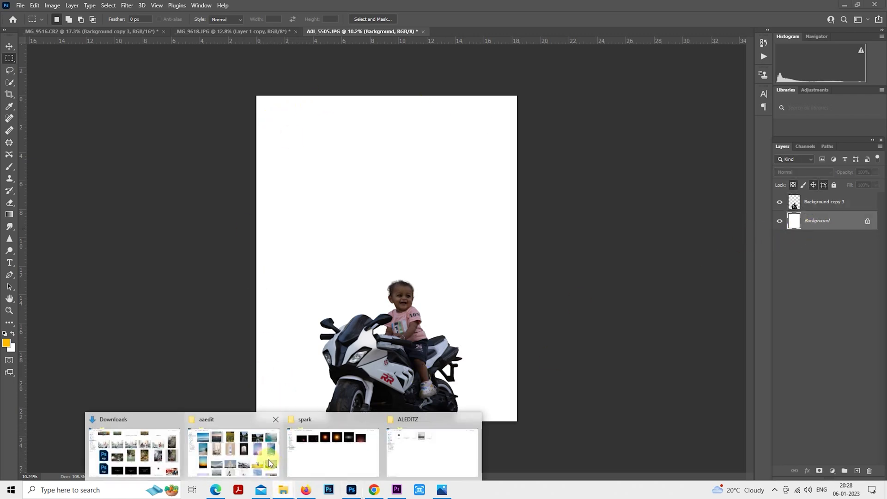
click(267, 460)
mouse_move(281, 111)
mouse_down()
mouse_move(353, 385)
mouse_move(390, 289)
mouse_up()
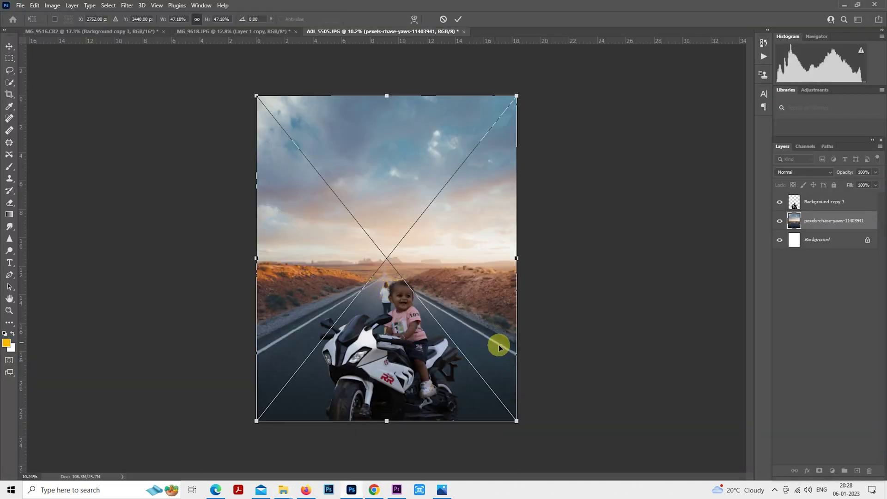
drag(518, 421, 499, 398)
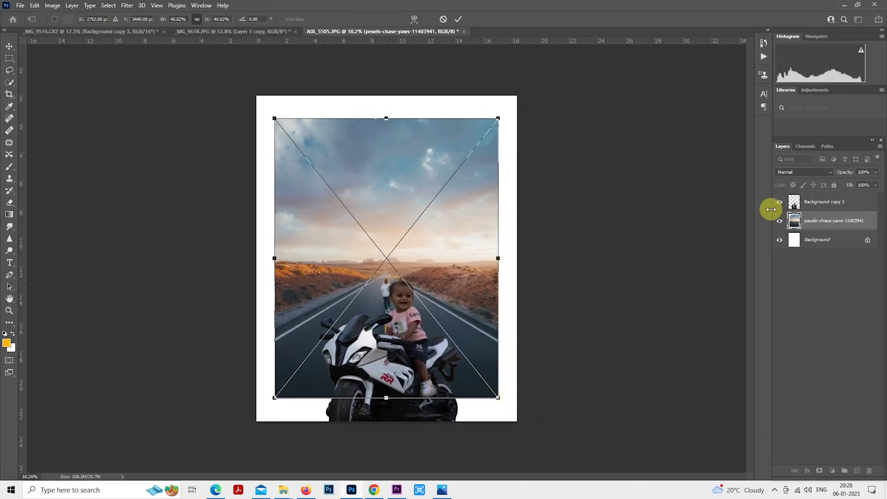
key(Return)
right_click(813, 221)
Step: Rasterize the backdrop and squash its road band to about 65% height
click(717, 252)
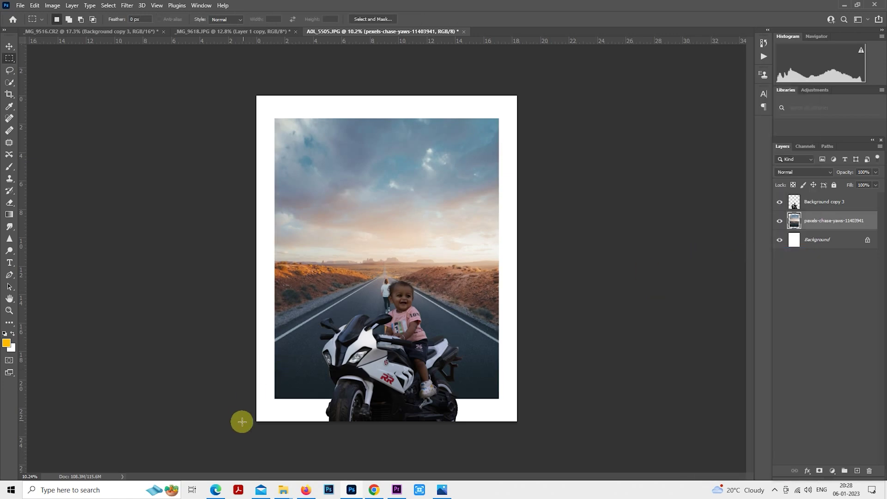
drag(240, 420, 565, 264)
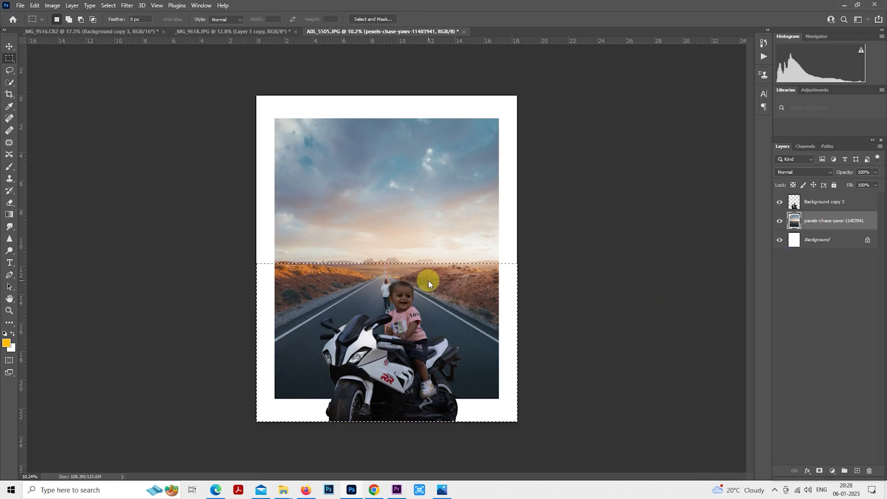
right_click(428, 281)
click(455, 372)
drag(387, 422, 390, 352)
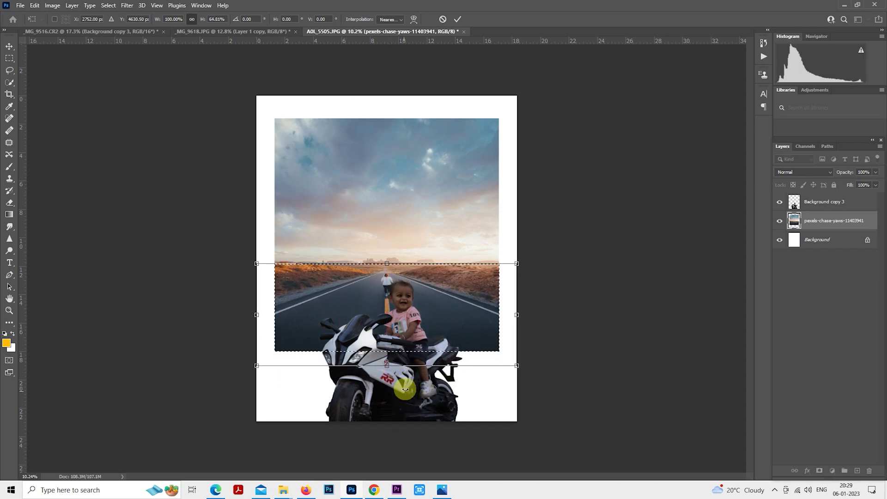
key(Return)
key(ctrl+d)
Step: Move the whole road-and-sky backdrop lower on the page
right_click(415, 212)
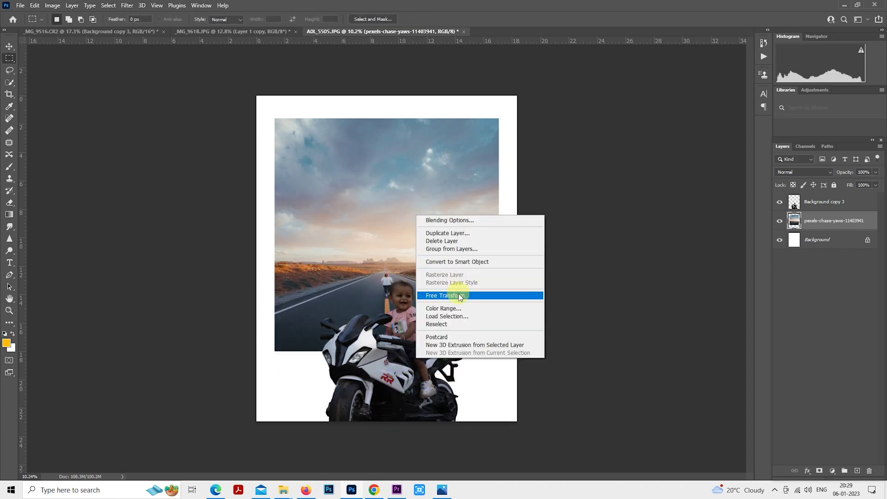
click(443, 293)
drag(421, 232, 427, 284)
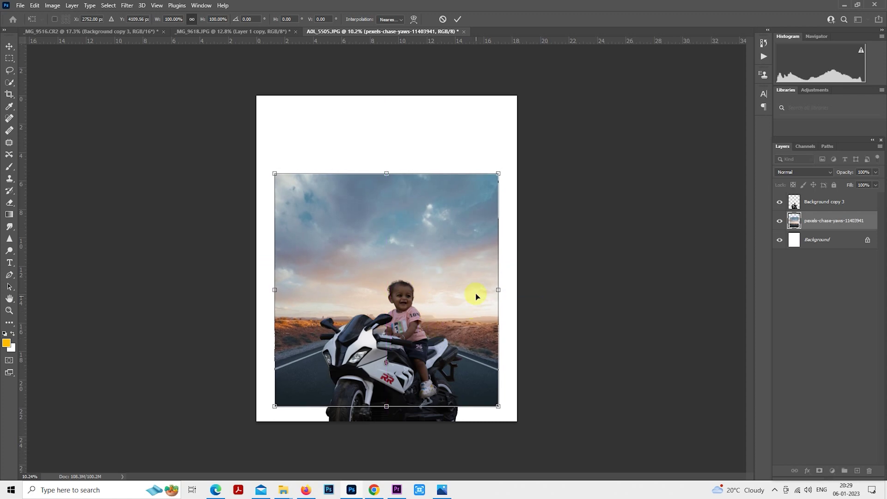
key(Return)
Step: Stretch the backdrop's sky band upward to about 124% toward the page top
mouse_move(256, 144)
mouse_down()
mouse_move(468, 250)
mouse_move(554, 311)
mouse_up()
right_click(414, 230)
click(451, 323)
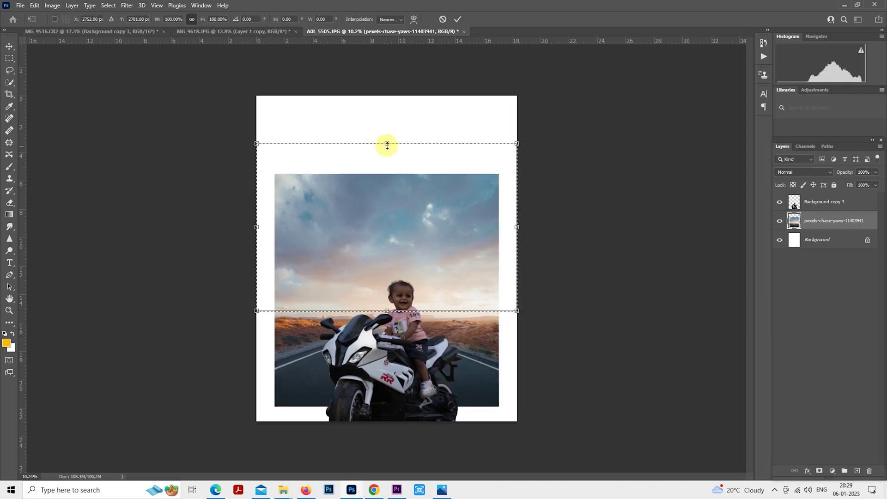
drag(386, 144, 388, 103)
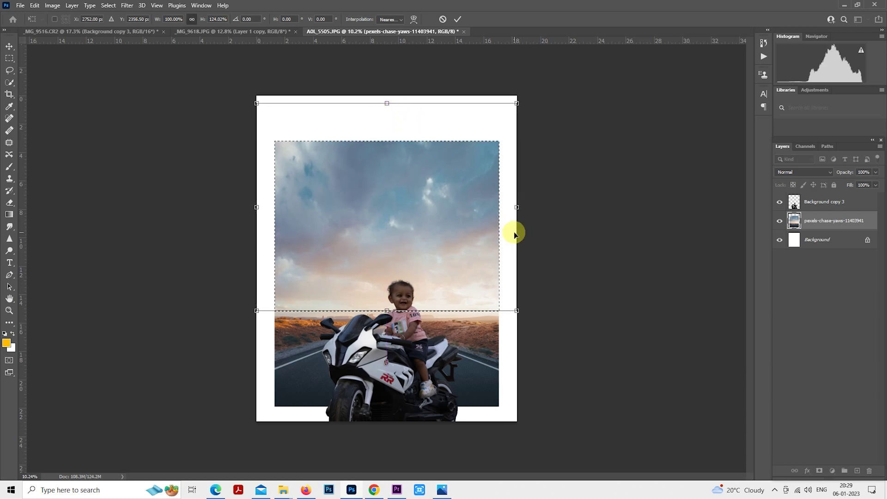
key(Return)
click(428, 257)
right_click(396, 240)
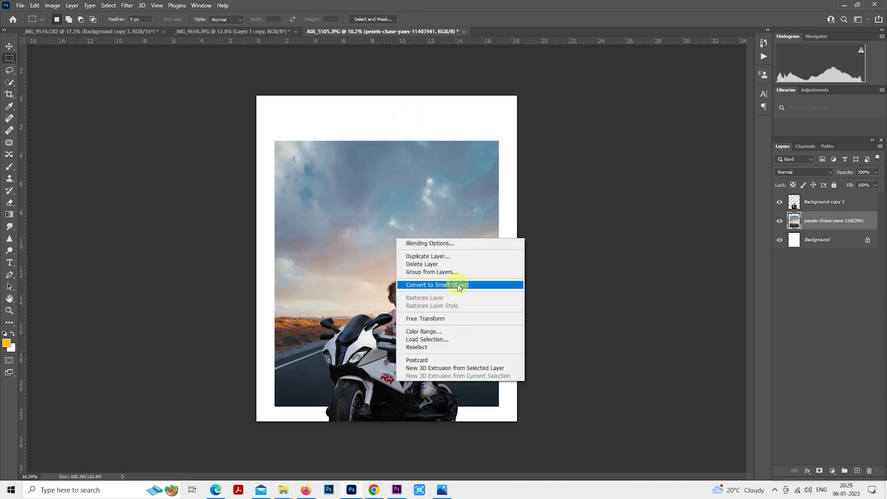
Step: Enlarge the backdrop to cover the page, trying and then undoing a horizontal flip
click(456, 317)
scroll(456, 317, down, 1)
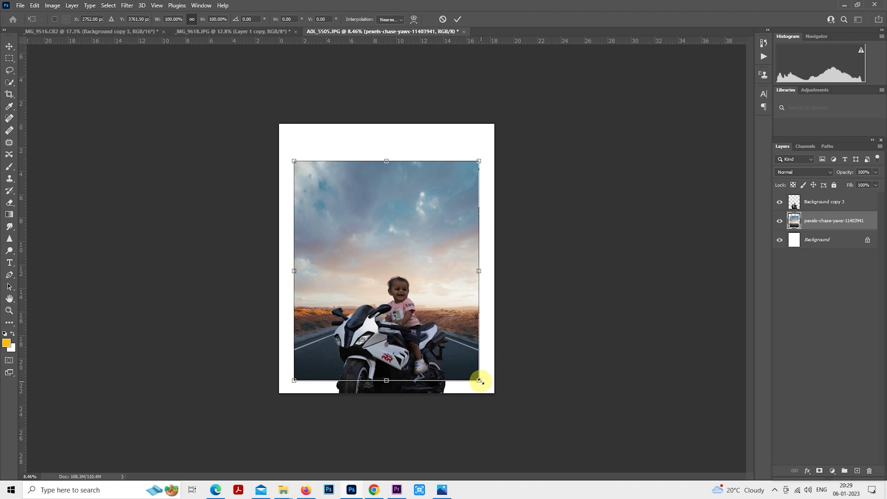
drag(479, 380, 546, 461)
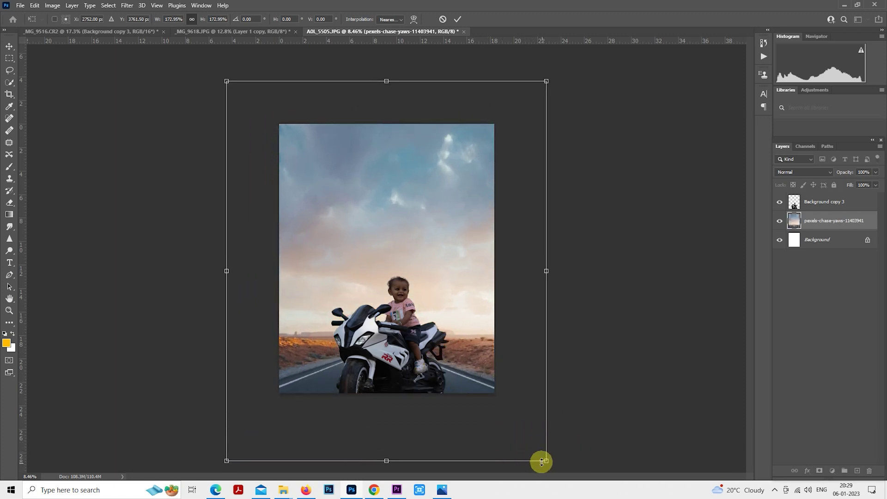
drag(489, 350, 493, 329)
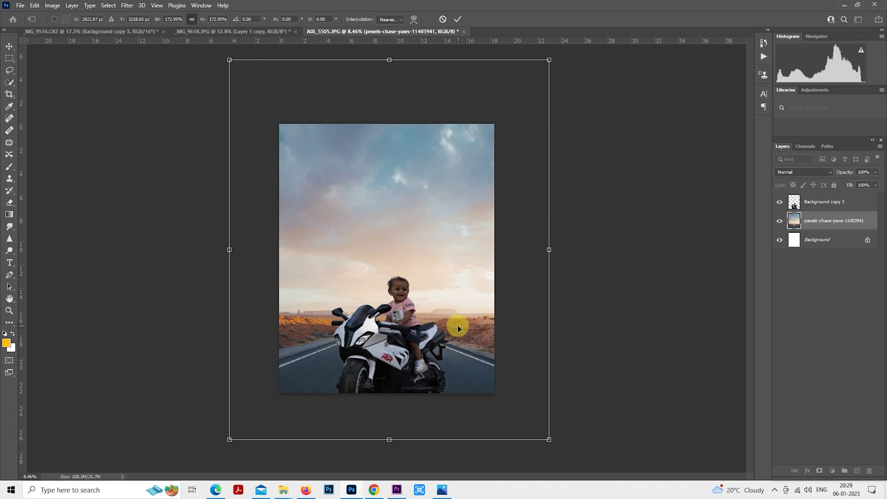
drag(458, 325, 458, 330)
right_click(437, 309)
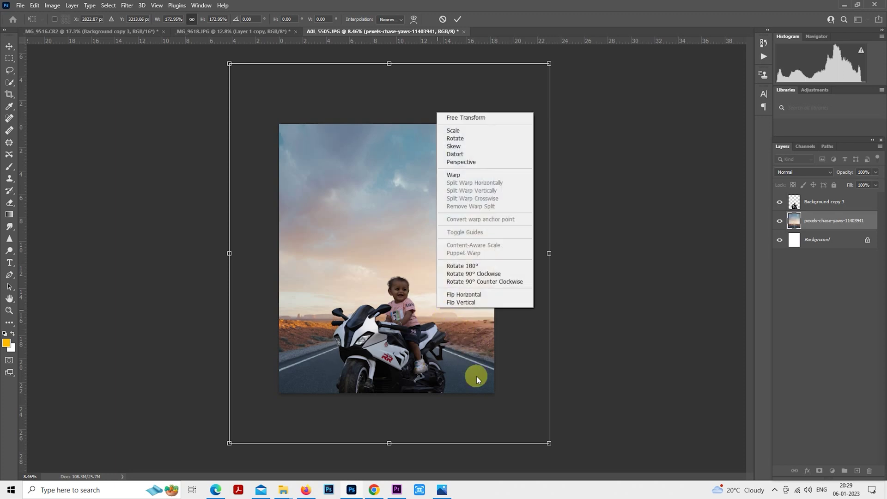
click(477, 297)
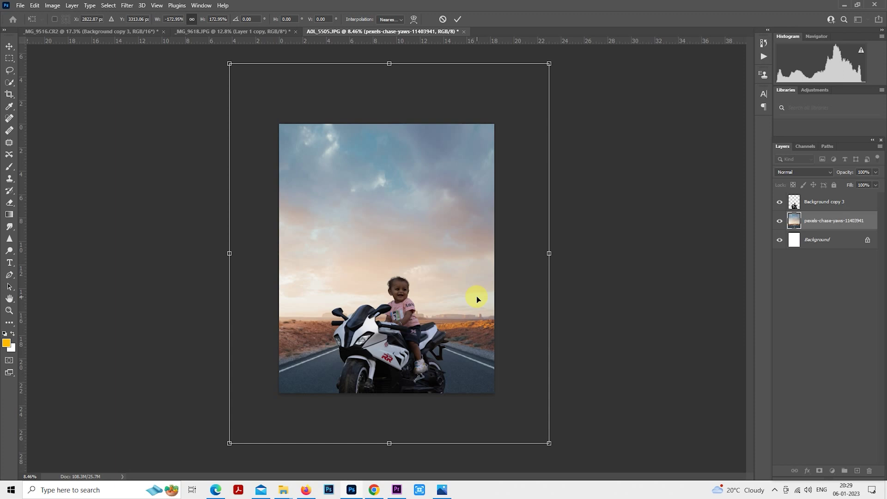
key(ctrl+z)
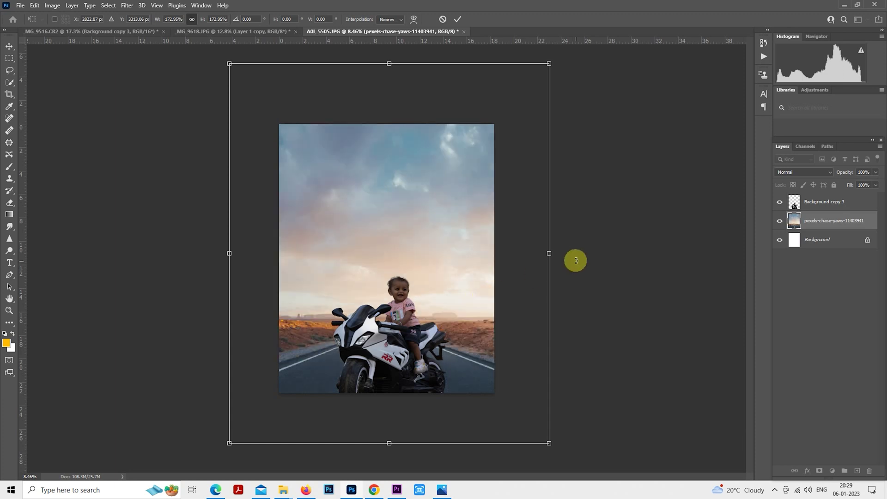
Step: Tilt the backdrop to about -0.8° and scale it to about 186.5%
drag(576, 261, 577, 258)
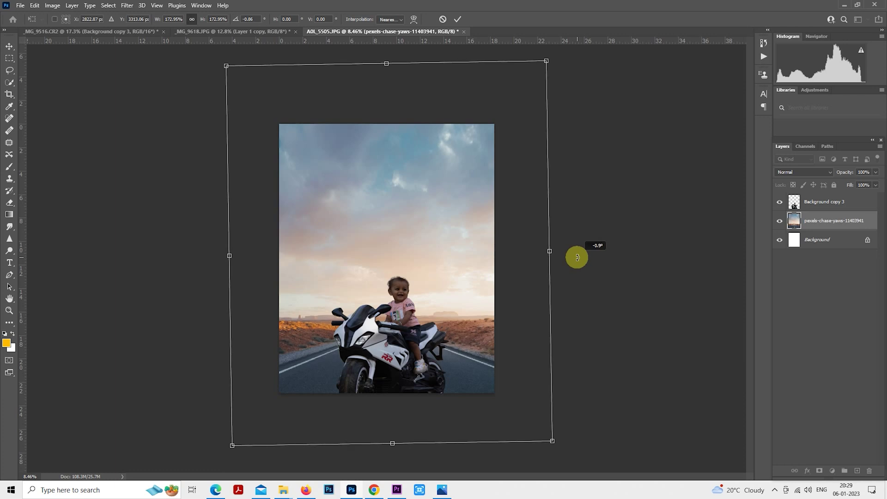
drag(474, 299, 474, 293)
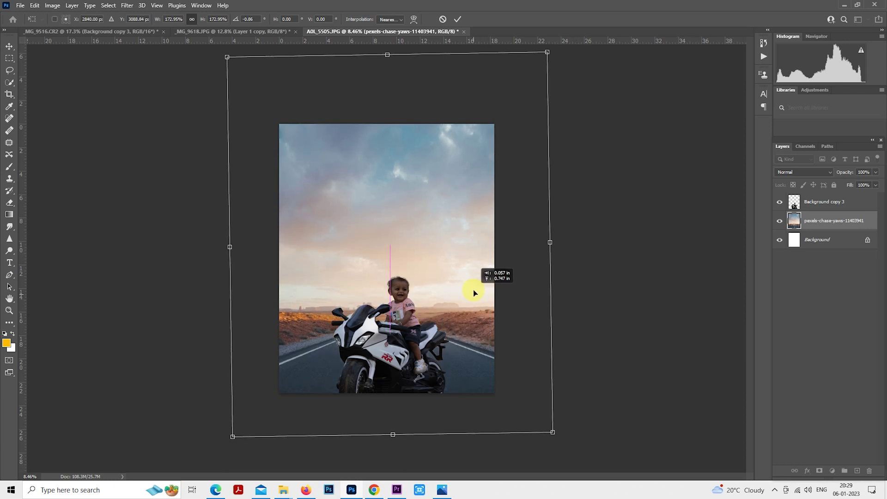
drag(553, 431, 563, 447)
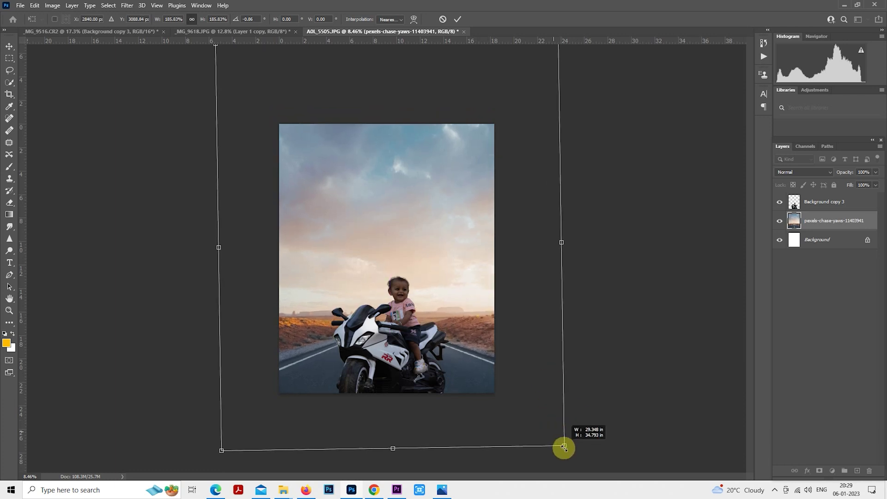
drag(519, 383, 523, 372)
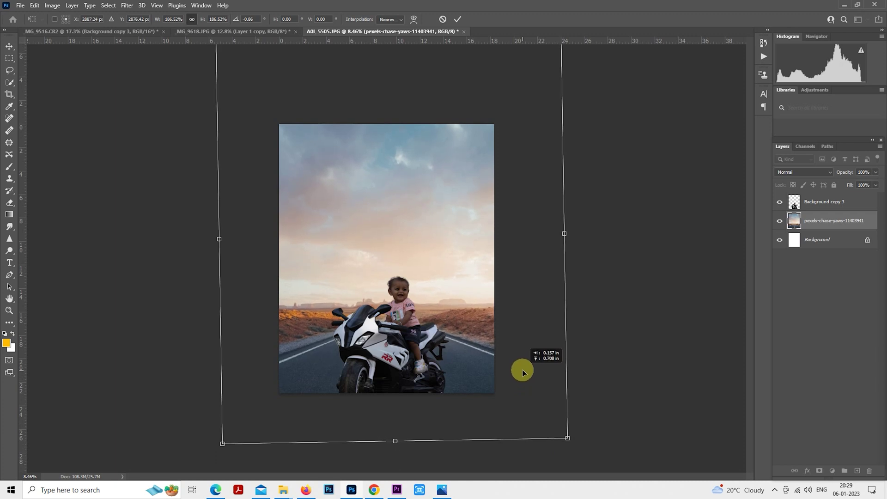
drag(597, 363, 599, 364)
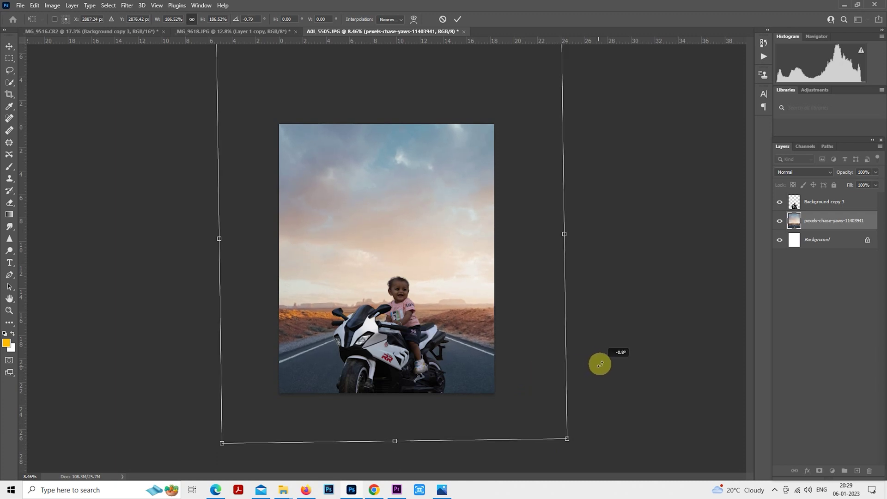
key(Return)
Step: Copy the whole poster area onto a new layer with Ctrl+J
key(m)
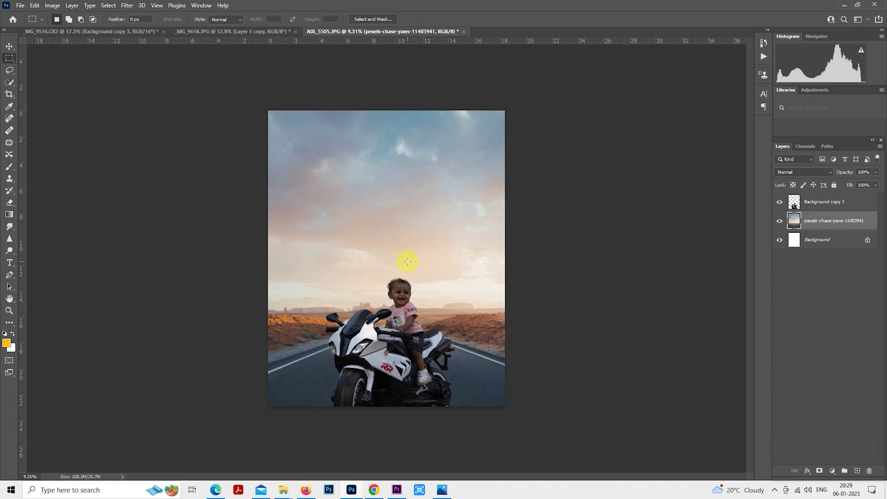
mouse_move(247, 88)
mouse_down()
mouse_move(325, 231)
mouse_move(545, 432)
mouse_up()
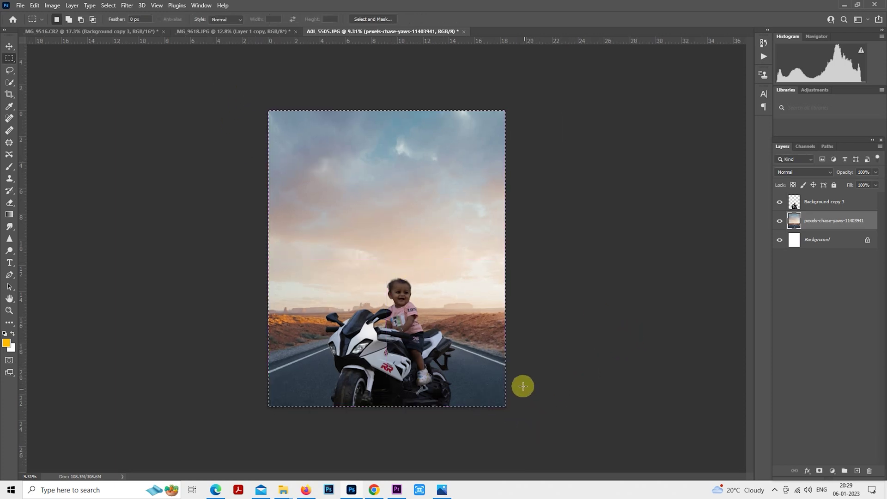
key(ctrl+j)
Step: Apply a 64 px Tilt-Shift blur with the focus band lowered onto the bike
click(127, 5)
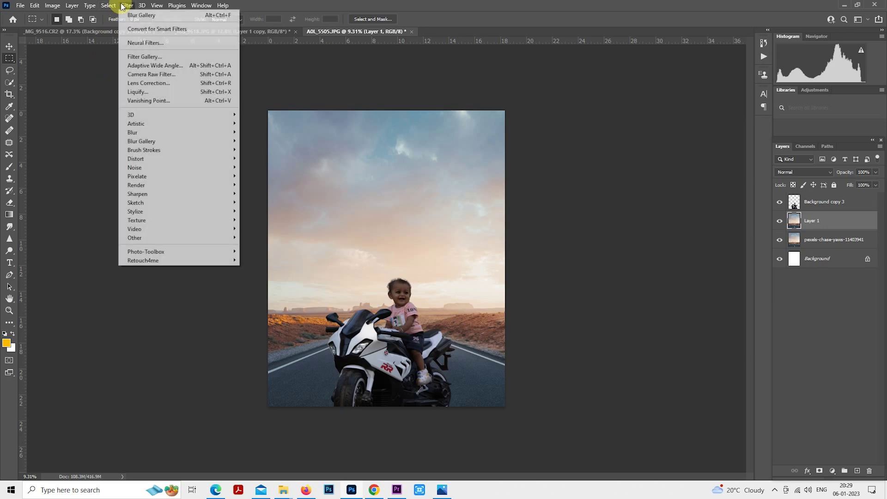
mouse_move(142, 140)
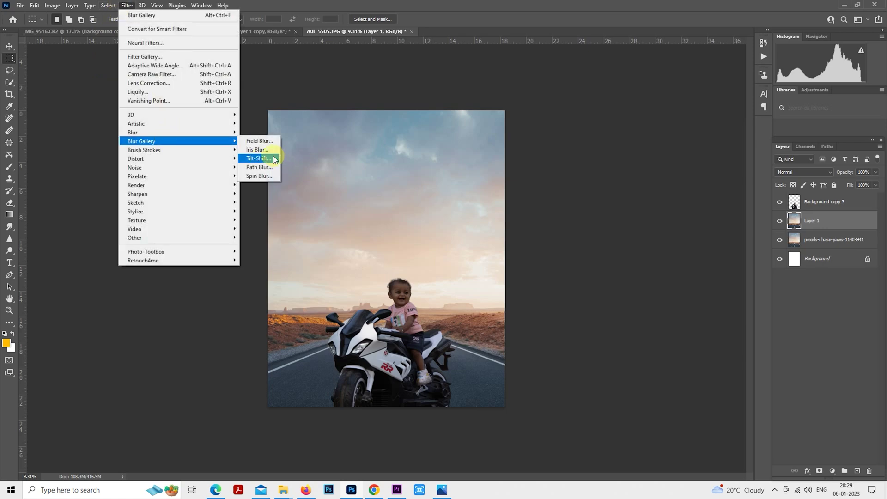
click(275, 159)
mouse_move(446, 288)
mouse_down()
mouse_move(426, 347)
mouse_move(426, 386)
mouse_up()
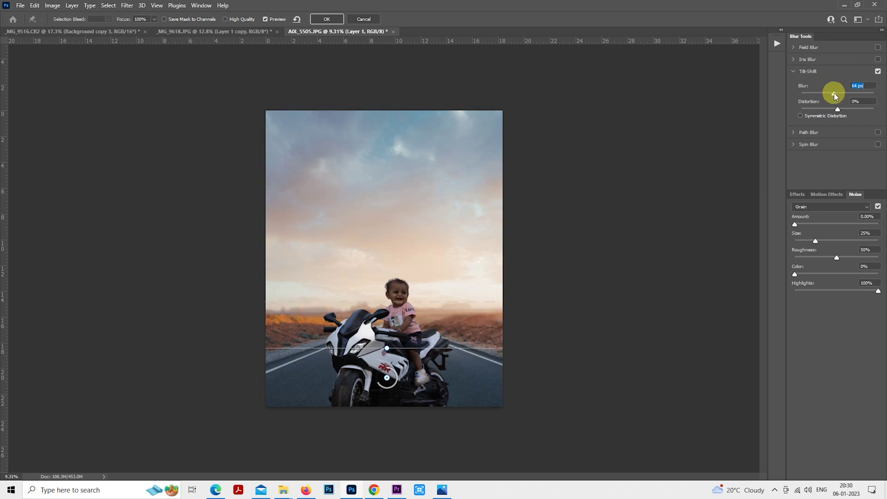
mouse_move(440, 367)
mouse_down()
mouse_move(441, 394)
mouse_move(440, 383)
mouse_up()
drag(461, 318, 461, 314)
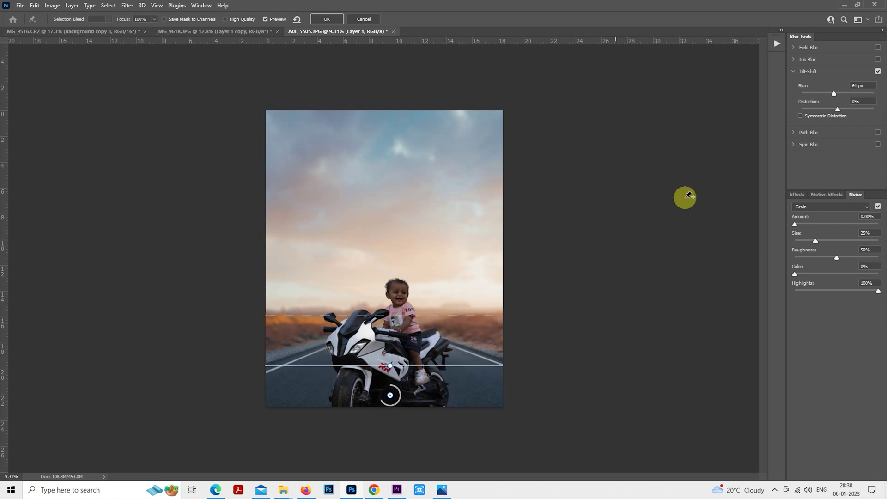
drag(830, 95, 831, 94)
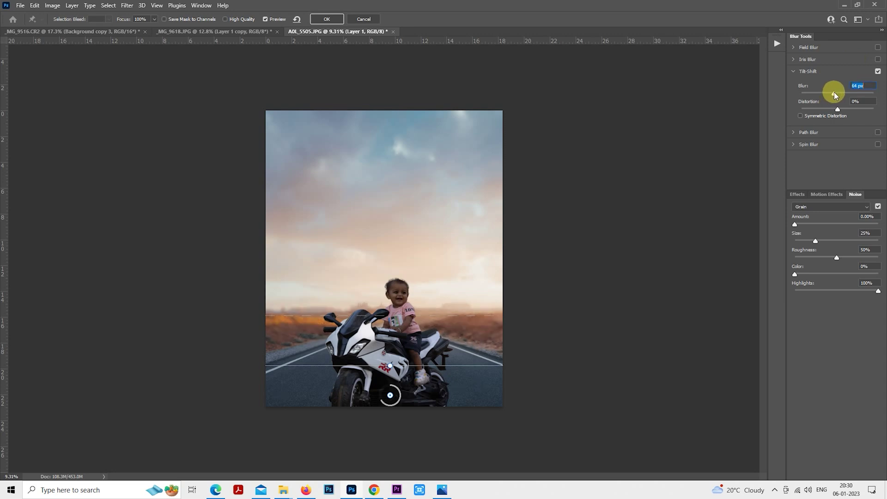
click(331, 18)
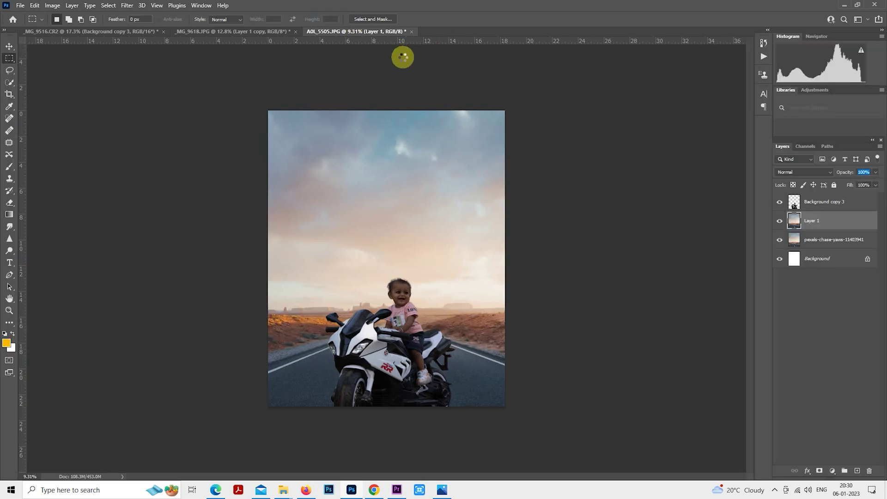
click(374, 489)
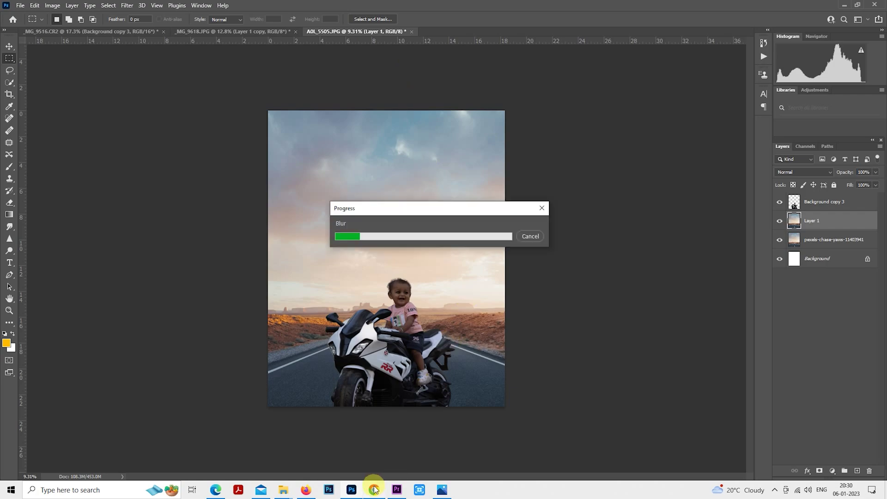
Step: Skip the advert on the Chhaap Tilak YouTube video and return to Photoshop
click(537, 318)
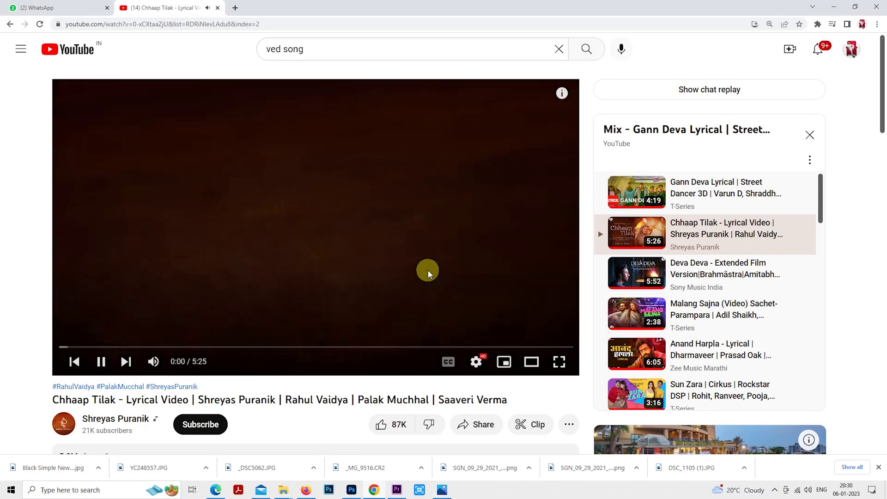
click(352, 490)
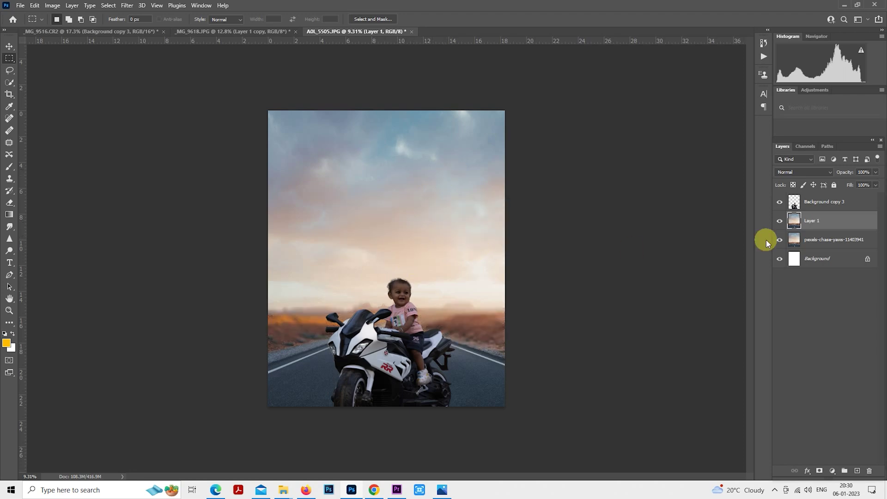
Step: Drag the seated child cut-out from _MG_9618 into the poster canvas
click(264, 37)
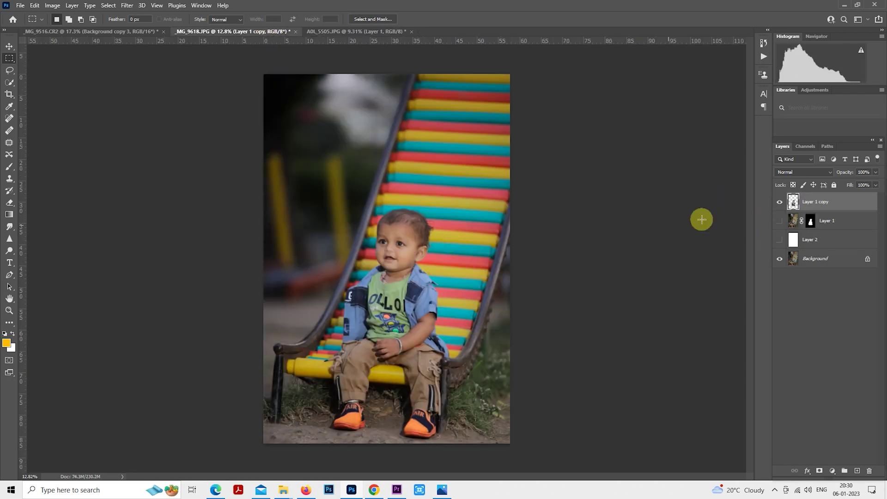
mouse_move(411, 291)
mouse_down()
mouse_move(386, 190)
mouse_move(370, 36)
mouse_up()
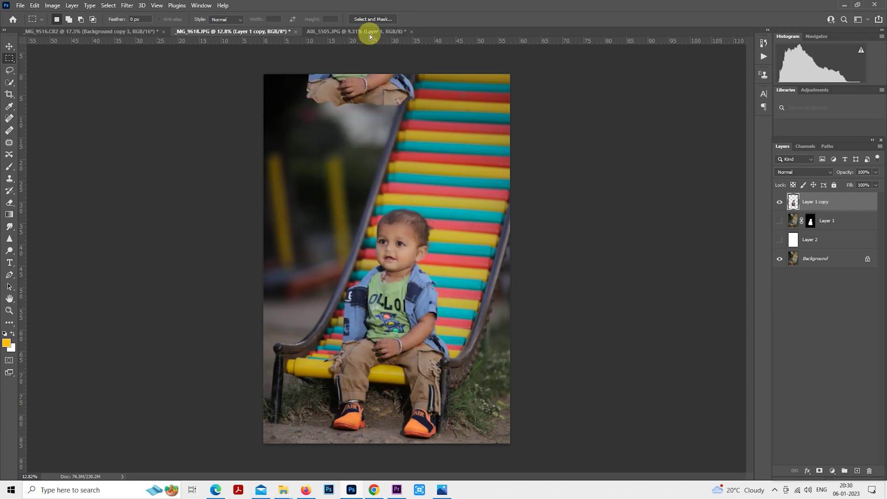
drag(406, 282, 367, 289)
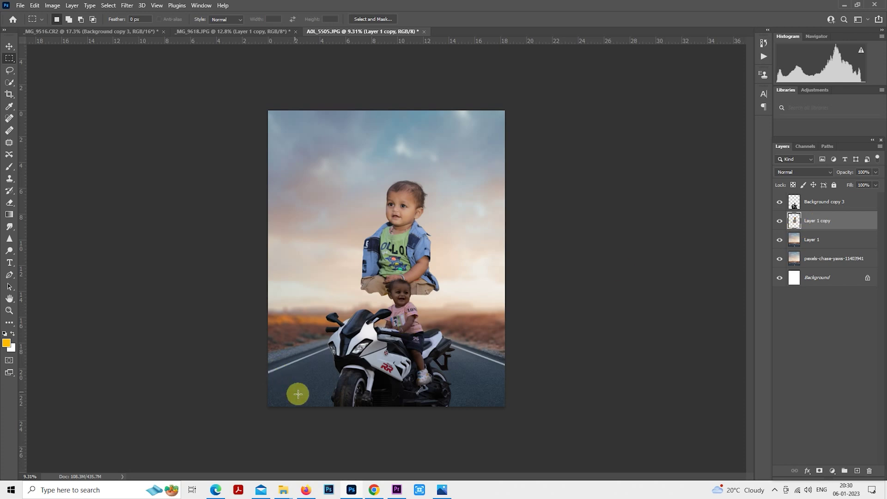
drag(273, 410, 540, 298)
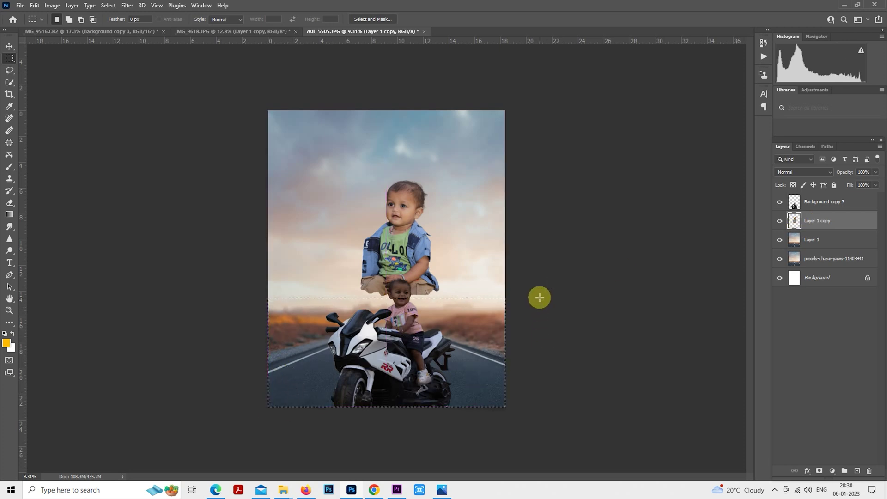
click(409, 221)
Step: Enlarge the child to about 199% behind the bike, add a layer mask, and load its selection
right_click(409, 221)
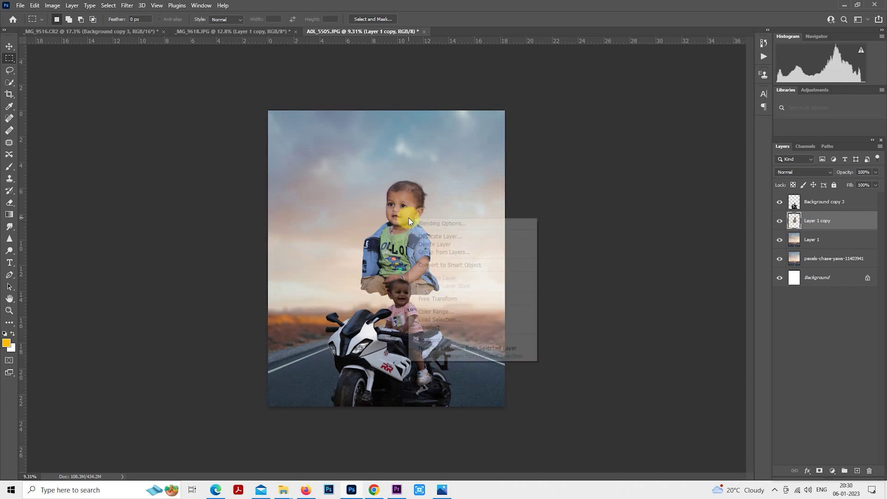
click(451, 299)
mouse_move(443, 297)
mouse_down()
mouse_move(485, 401)
mouse_move(441, 297)
mouse_up()
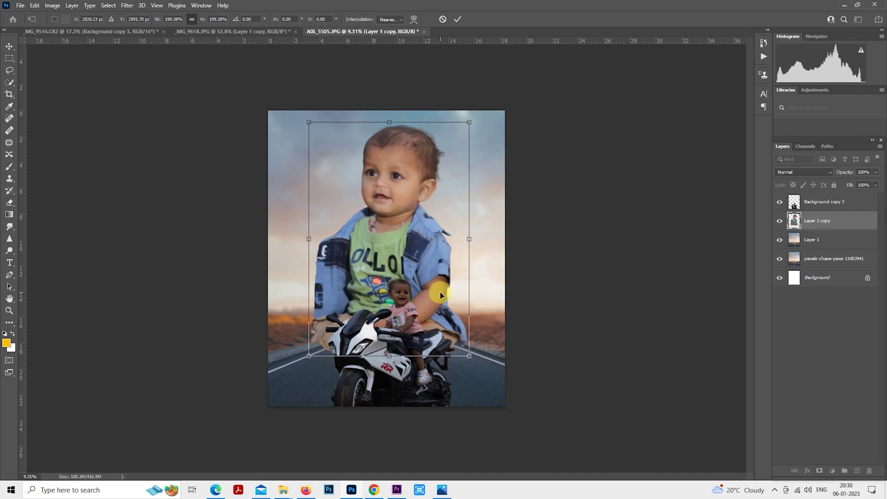
key(Return)
key(m)
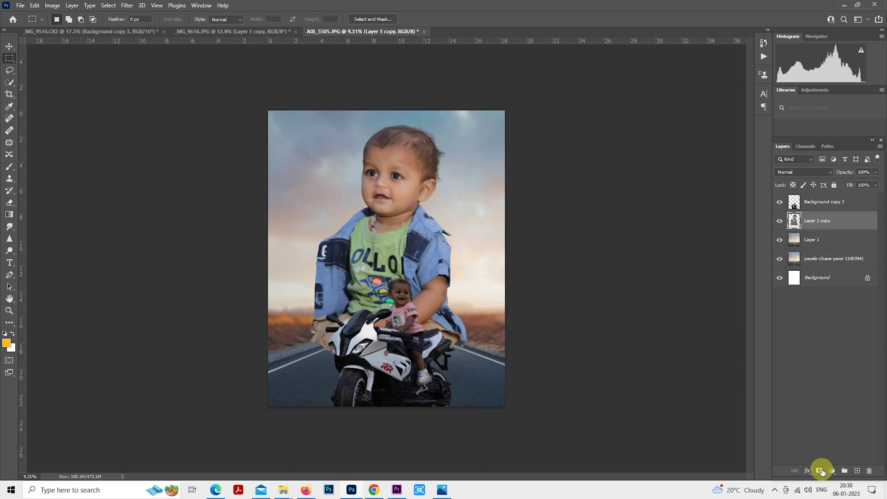
click(820, 471)
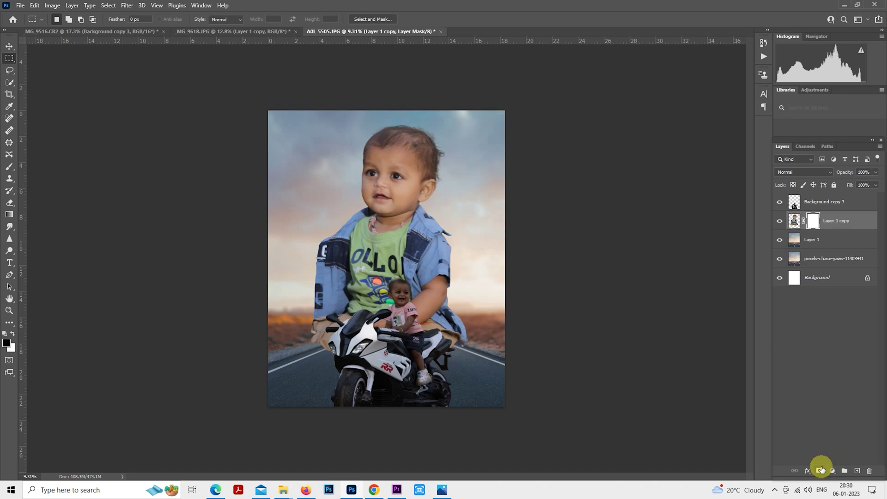
ctrl+click(795, 223)
Step: Smooth the large child's skin with SkinFiner (Amount 65, Medium +80, Coarse +50) after checking the face at 1:1
click(127, 5)
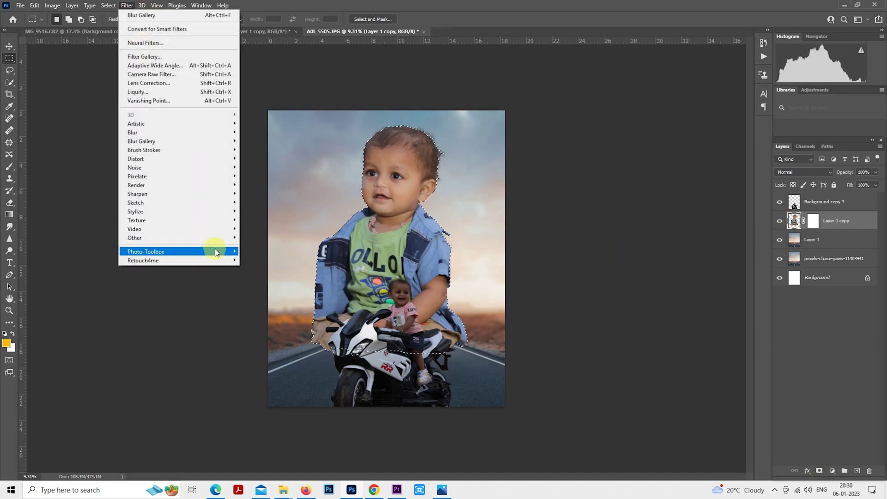
click(263, 254)
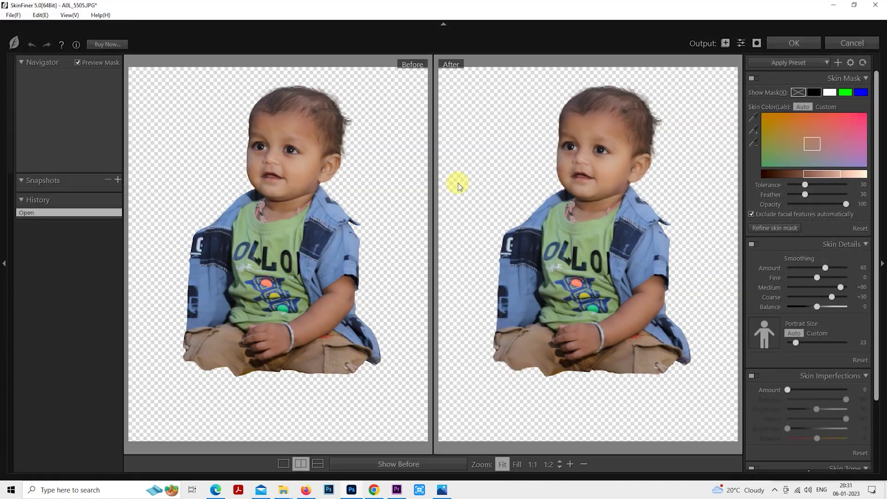
click(565, 168)
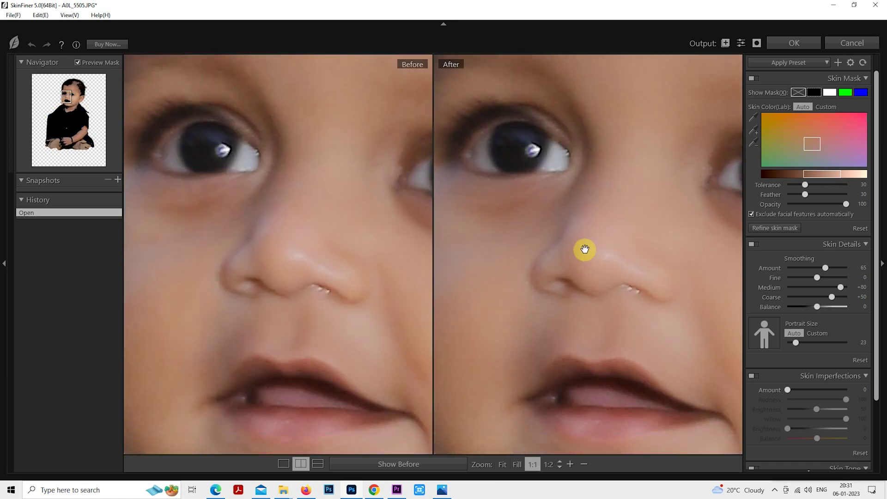
mouse_move(658, 155)
mouse_down()
mouse_move(540, 361)
mouse_move(604, 313)
mouse_move(601, 291)
mouse_up()
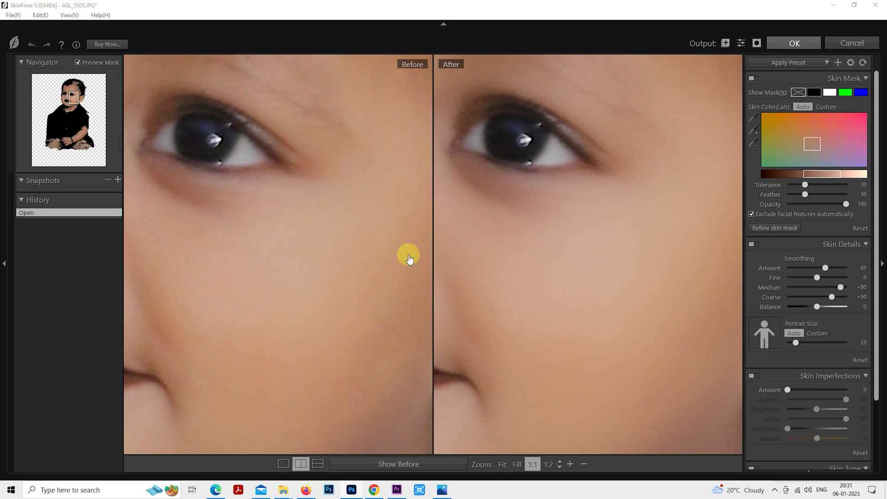
key(Return)
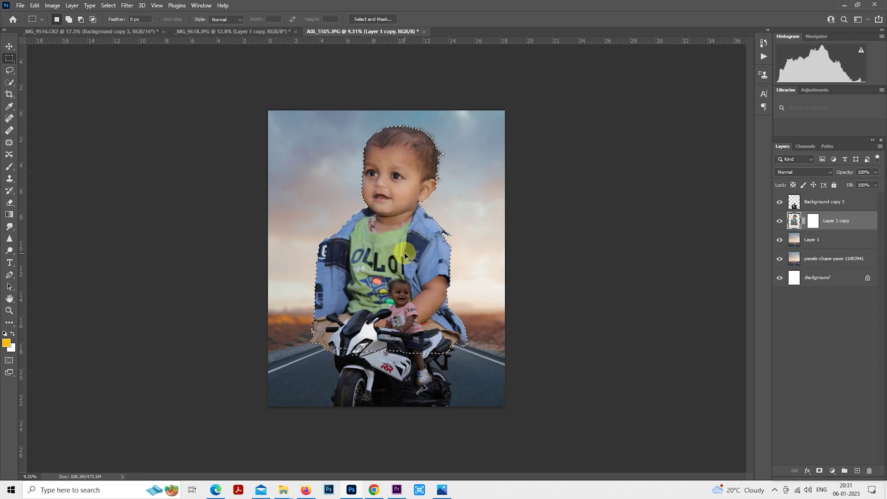
Step: Fade the large child to 50% opacity and ready a very large soft round brush on its mask
click(488, 250)
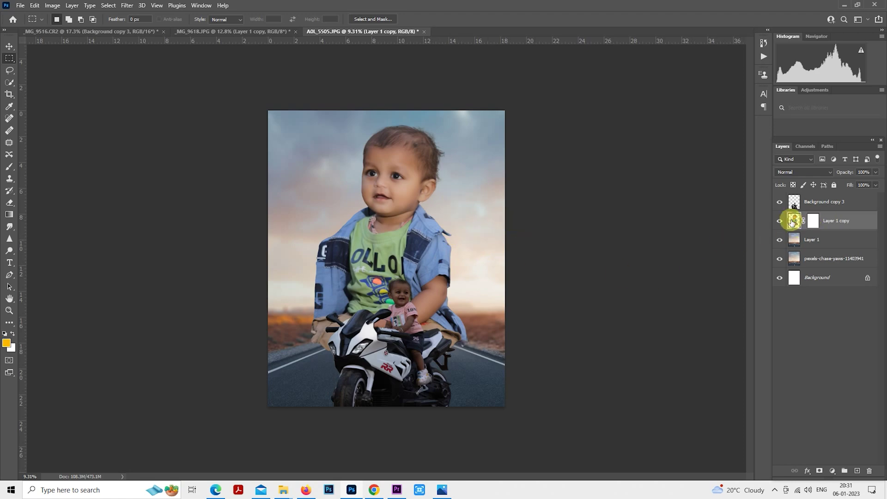
key(5)
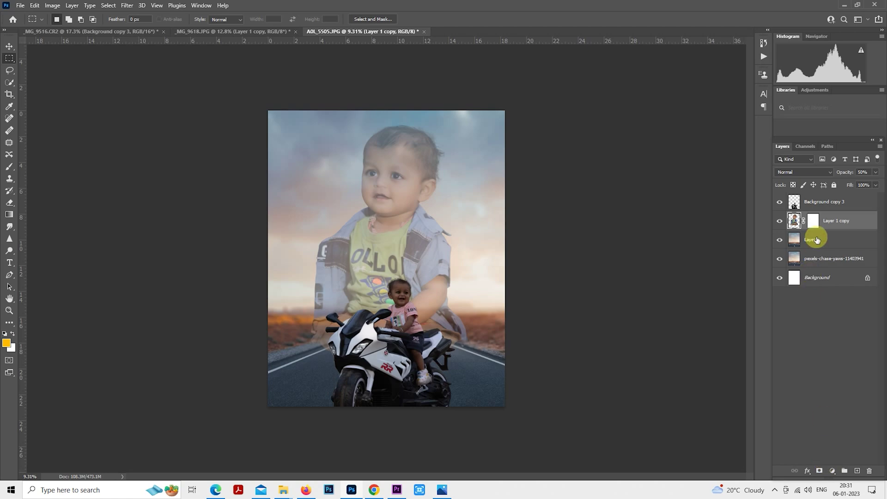
click(813, 221)
click(8, 168)
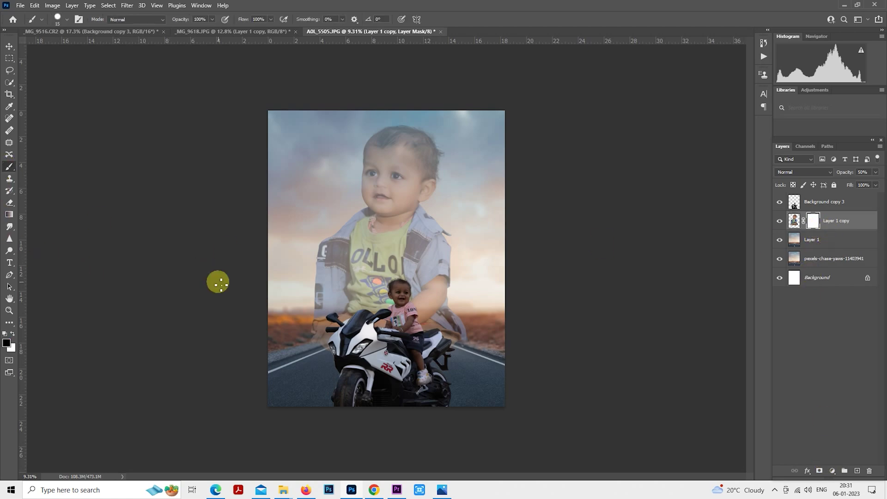
key(ctrl+minus)
click(57, 20)
double_click(105, 129)
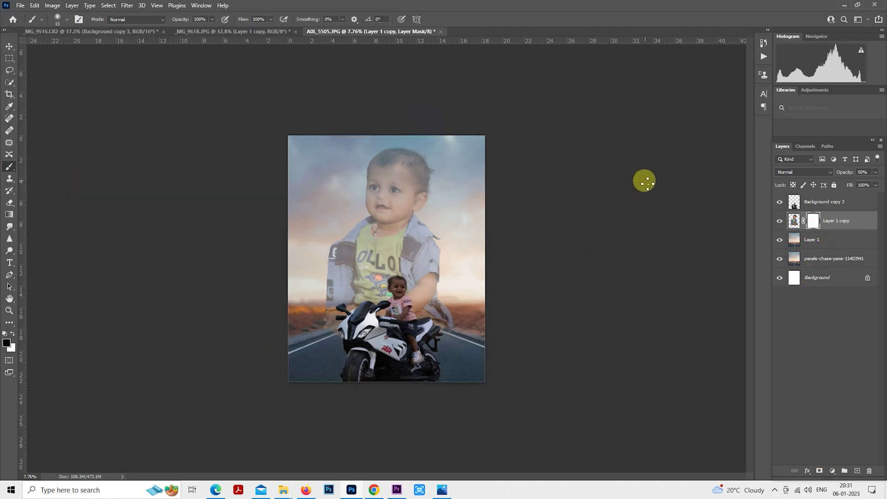
scroll(465, 230, up, 1)
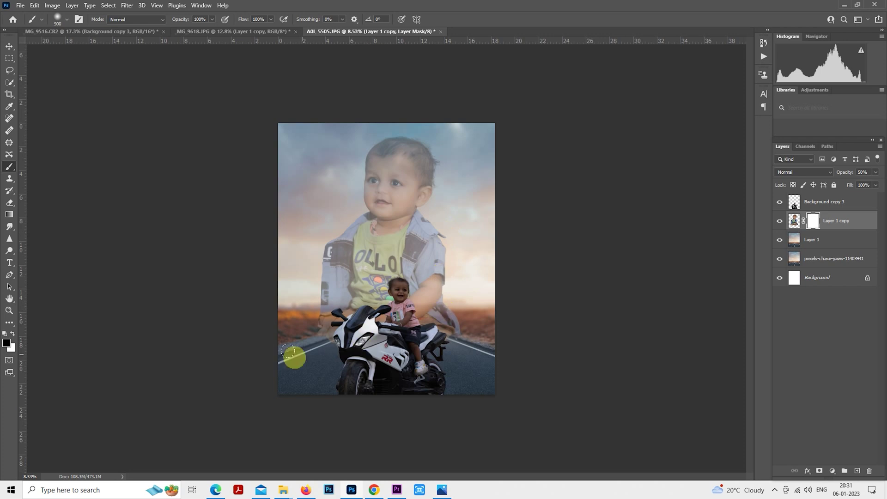
key(bracketright)
key(bracketright)
key(bracketright)
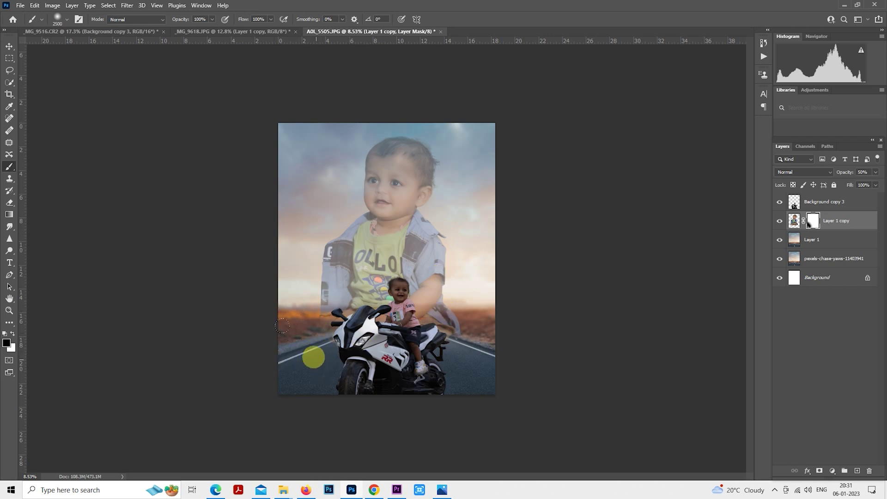
Step: Paint the mask black so the child's lower edges and arm fade into the sky
mouse_move(242, 278)
mouse_down()
mouse_move(250, 297)
mouse_move(421, 320)
mouse_up()
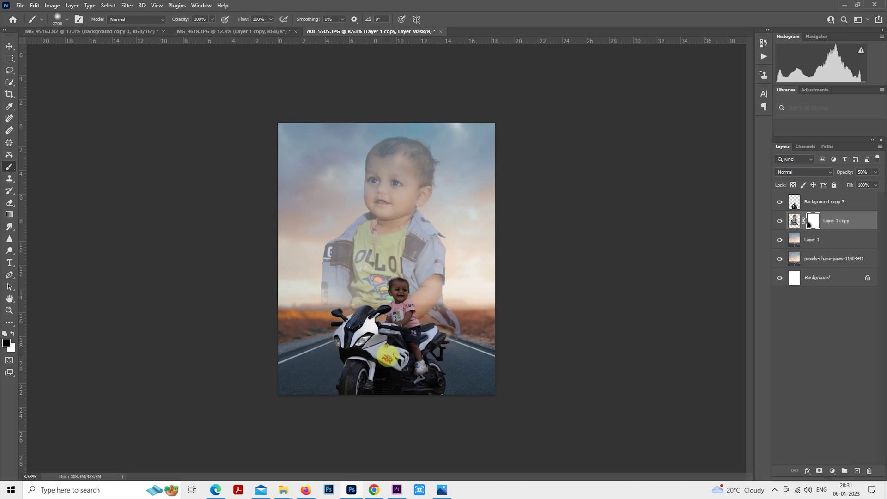
mouse_move(455, 356)
mouse_down()
mouse_move(481, 336)
mouse_move(459, 353)
mouse_move(484, 318)
mouse_move(406, 362)
mouse_move(435, 355)
mouse_move(278, 306)
mouse_up()
key(bracketright)
key(bracketright)
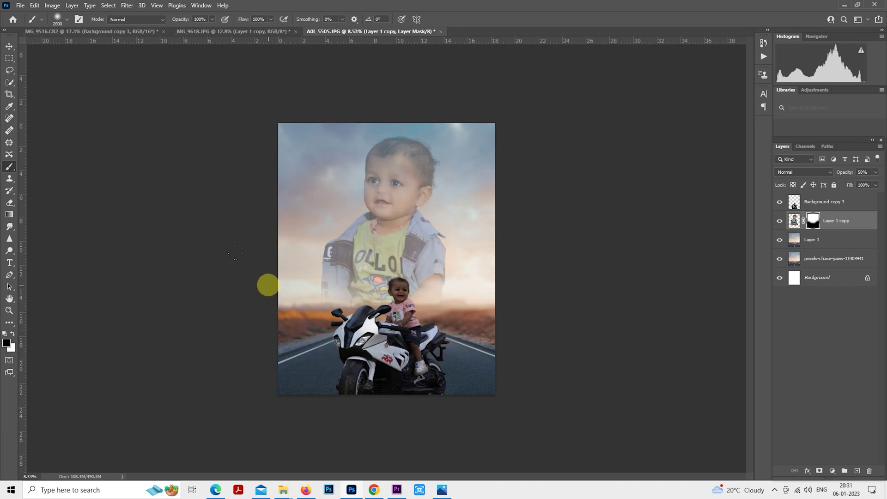
key(bracketleft)
mouse_move(258, 270)
mouse_down()
mouse_move(245, 228)
mouse_move(329, 317)
mouse_up()
key(bracketright)
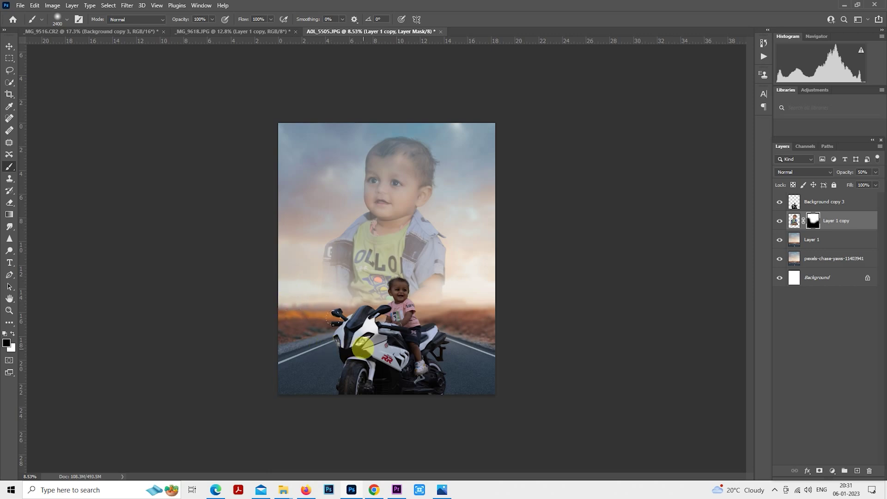
mouse_move(363, 348)
mouse_down()
mouse_move(389, 360)
mouse_move(458, 343)
mouse_move(483, 301)
mouse_move(481, 353)
mouse_move(489, 278)
mouse_move(368, 349)
mouse_move(406, 352)
mouse_move(336, 340)
mouse_move(375, 356)
mouse_move(174, 268)
mouse_up()
key(bracketright)
key(bracketright)
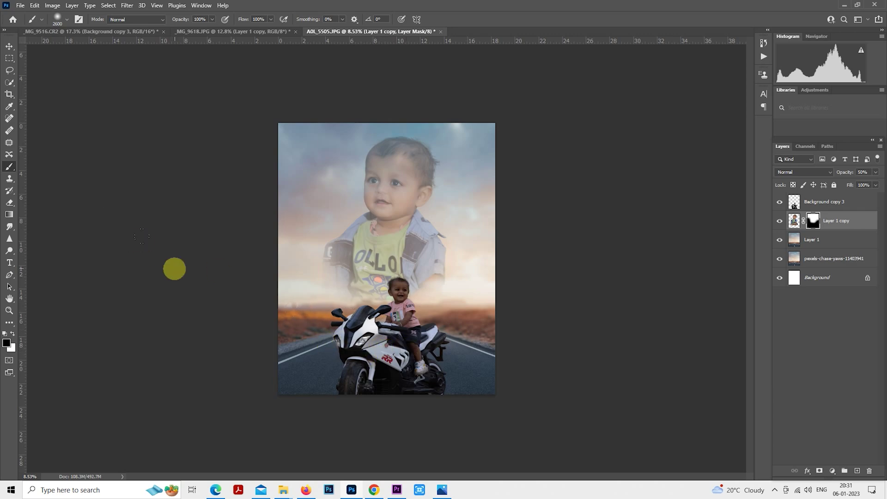
scroll(174, 268, up, 1)
click(9, 57)
scroll(386, 263, up, 2)
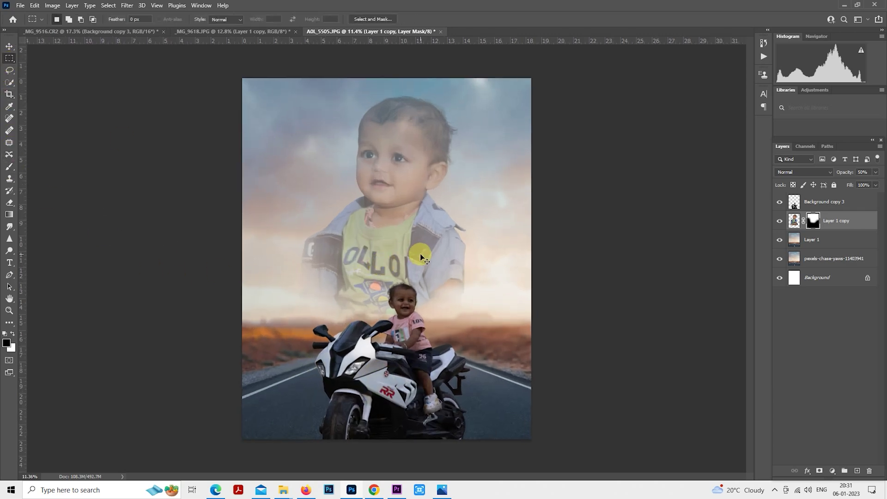
Step: Enlarge the soft mask brush slightly before going back to rectangular selections
drag(419, 253, 423, 259)
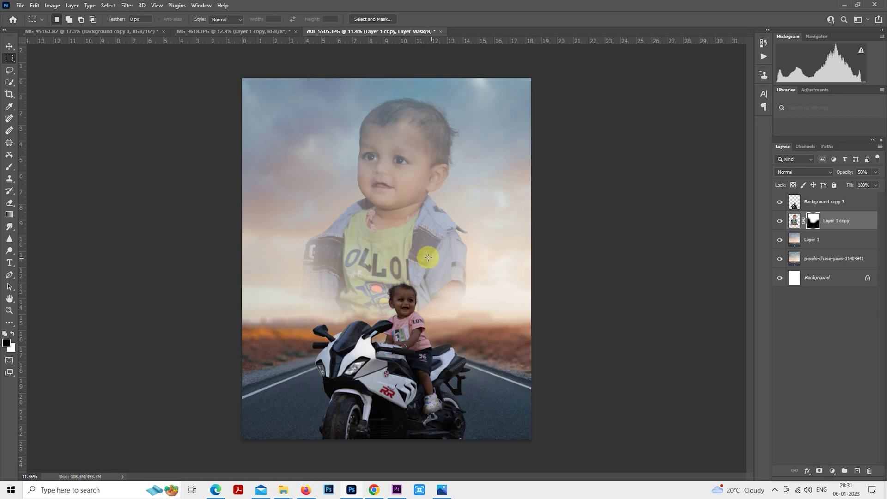
click(9, 167)
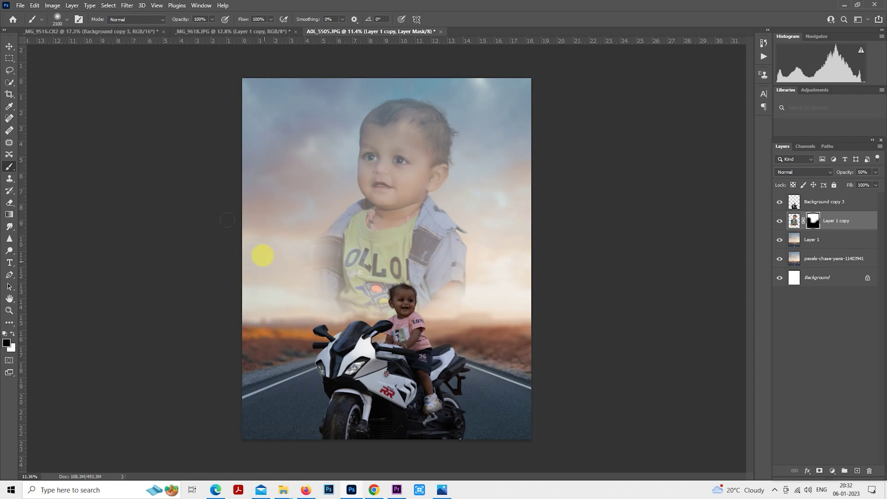
key(bracketright)
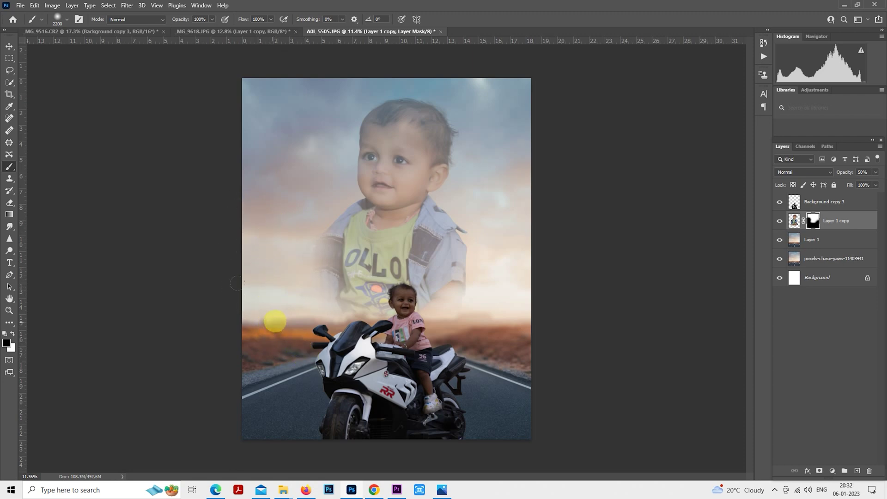
key(bracketright)
key(bracketright)
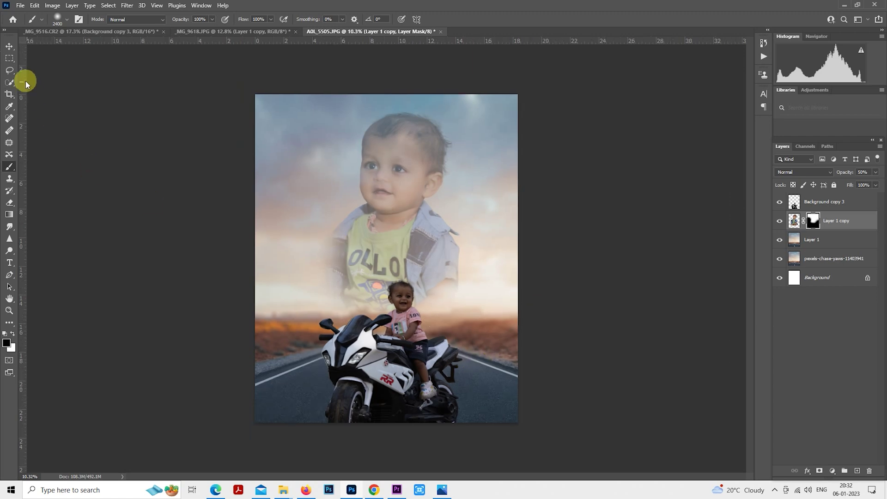
click(10, 58)
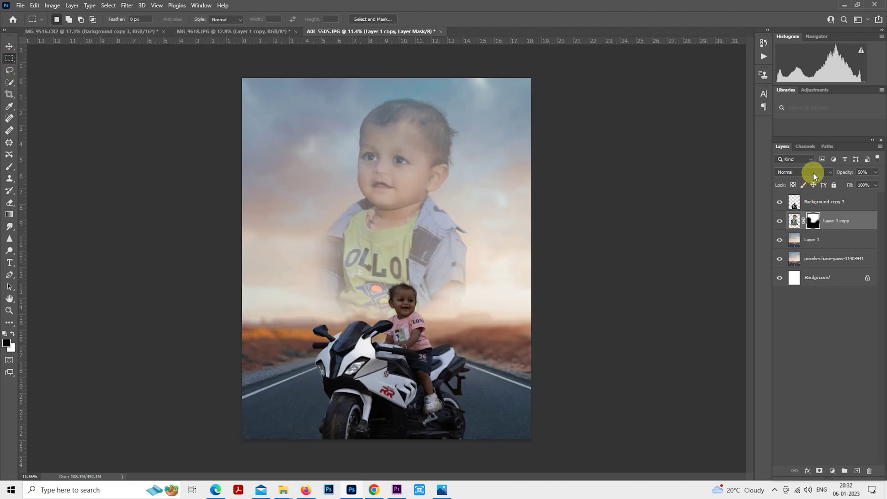
Step: Keep the portrait at Normal blend and 50% opacity, then load the Background copy 3 outline as a selection
click(814, 172)
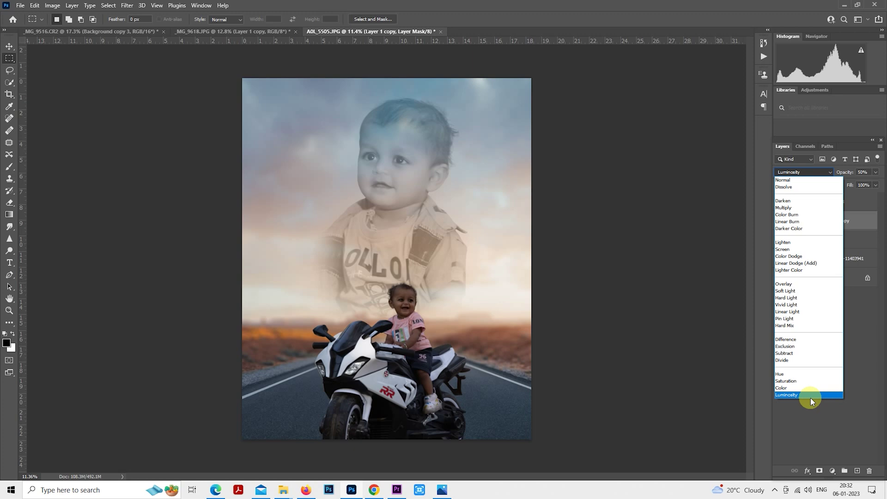
click(805, 181)
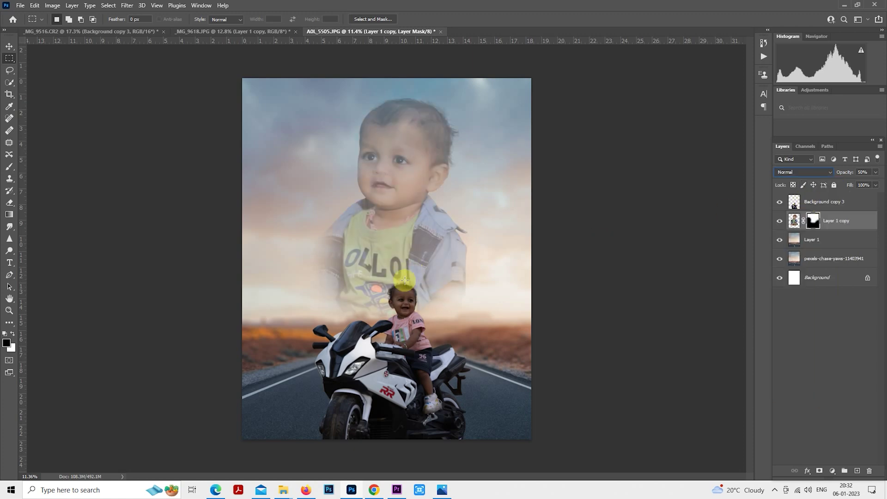
drag(848, 171, 878, 176)
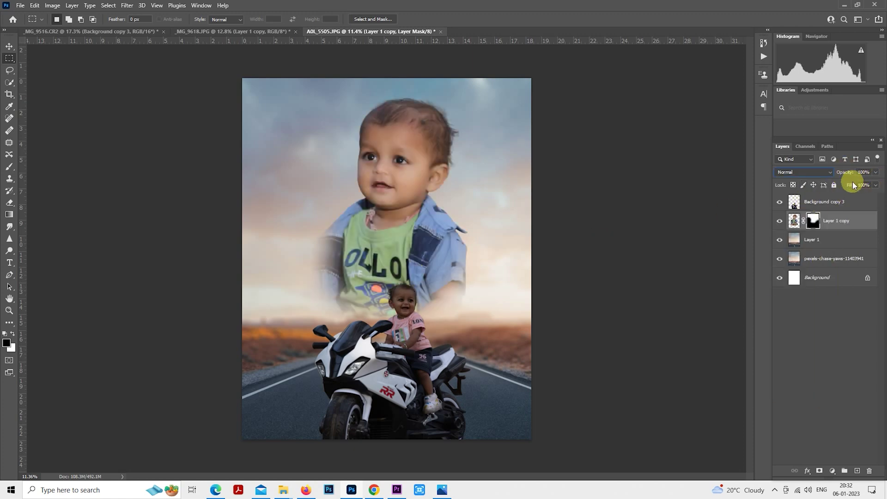
key(ctrl+z)
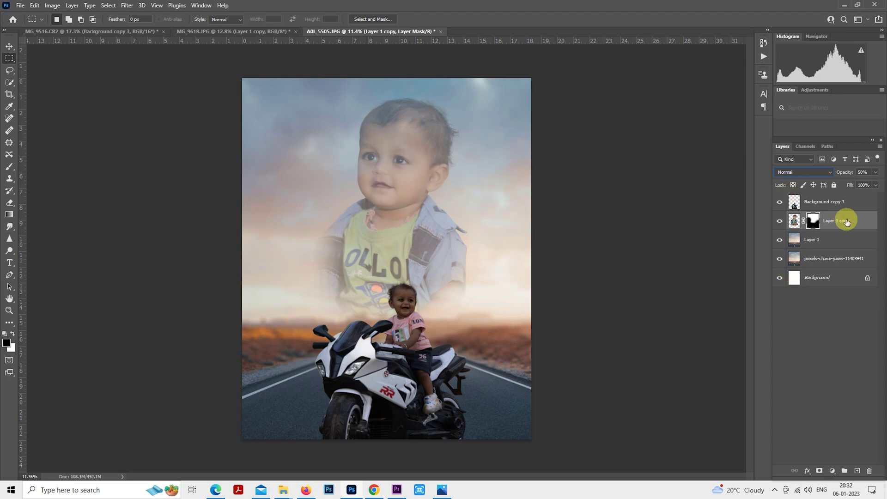
click(794, 206)
ctrl+click(795, 205)
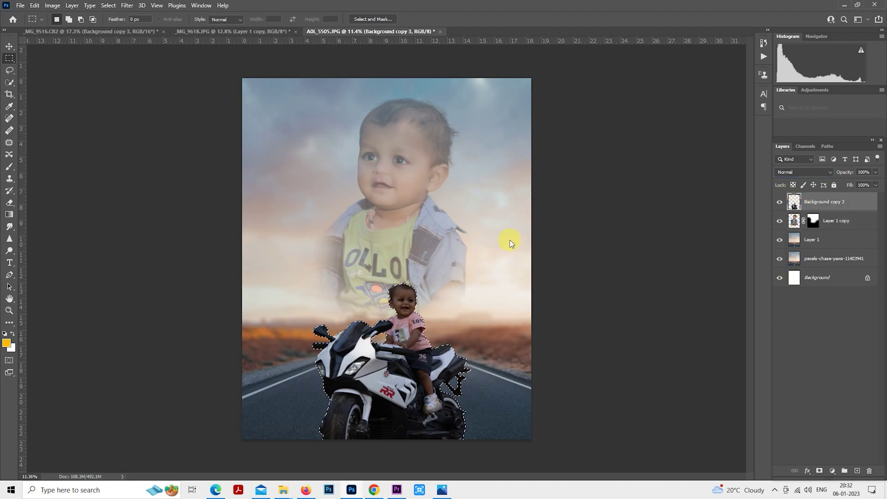
Step: Camera Raw the cutout: Exposure +1.10, Highlights -31, Shadows +50, Whites -40, Oranges luminance +46
key(ctrl+shift+a)
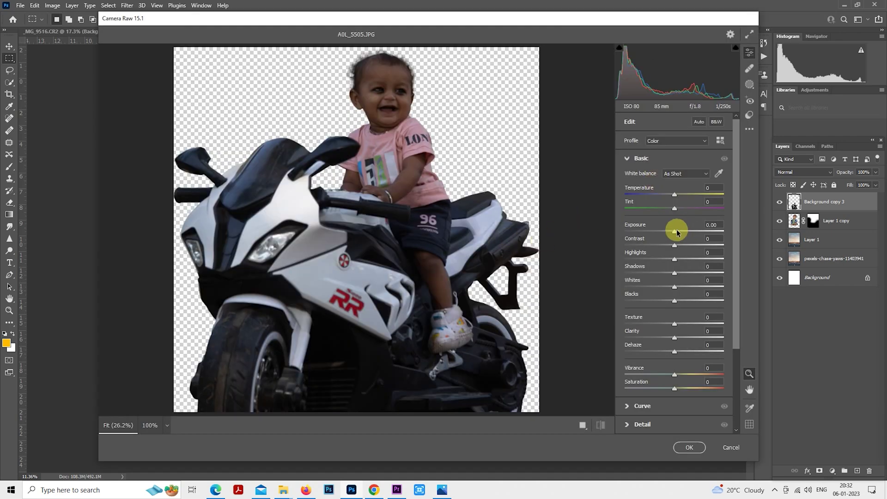
mouse_move(676, 232)
mouse_down()
mouse_move(683, 231)
mouse_move(660, 258)
mouse_move(704, 273)
mouse_up()
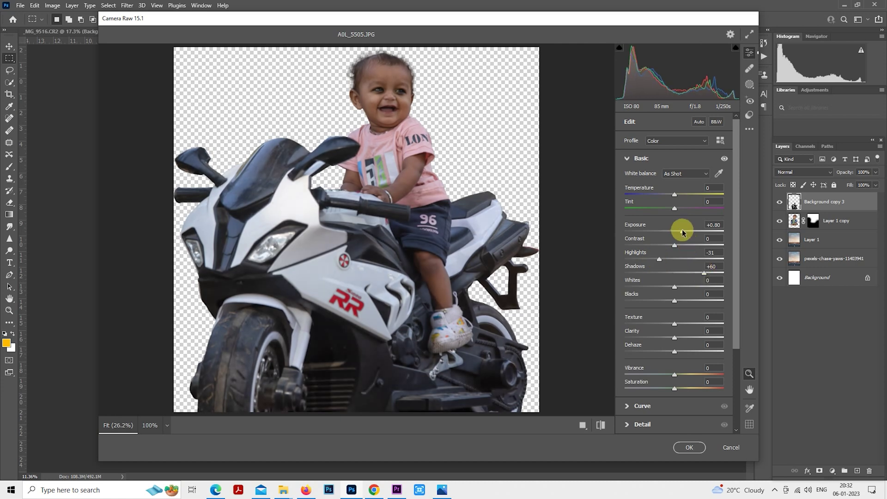
drag(682, 230, 686, 232)
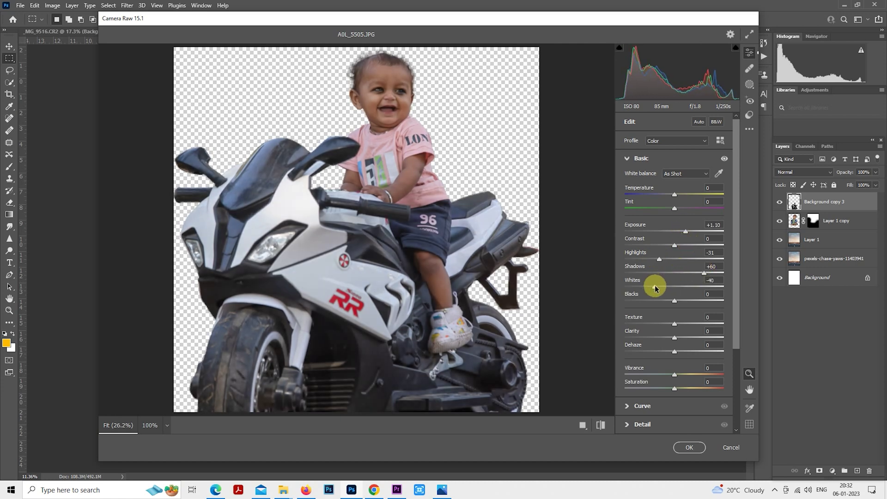
click(627, 158)
click(628, 214)
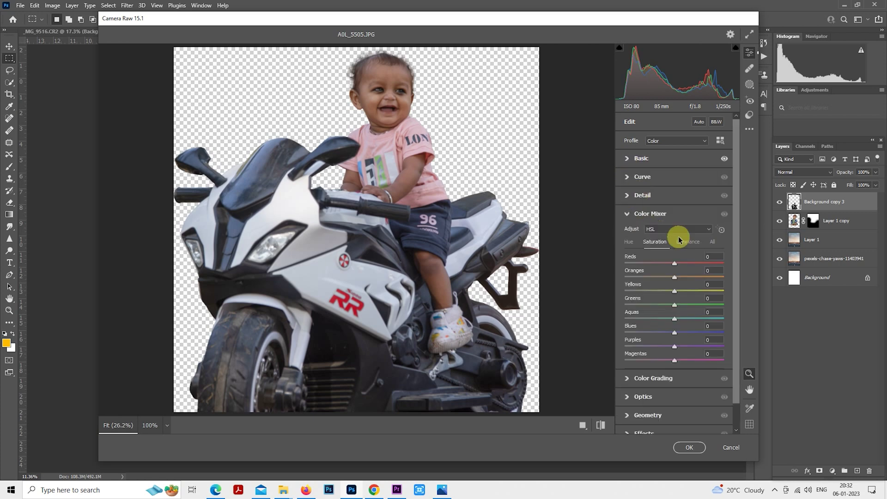
click(688, 242)
mouse_move(674, 277)
mouse_down()
mouse_move(693, 279)
mouse_move(686, 263)
mouse_up()
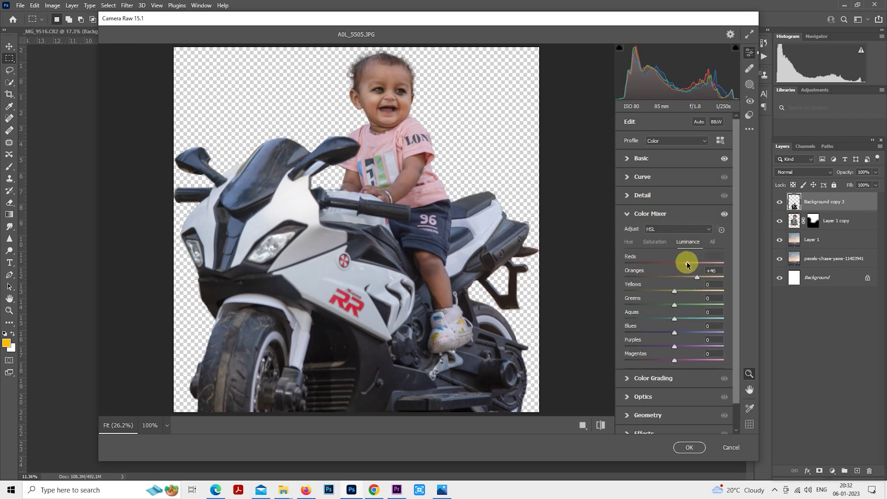
text(0)
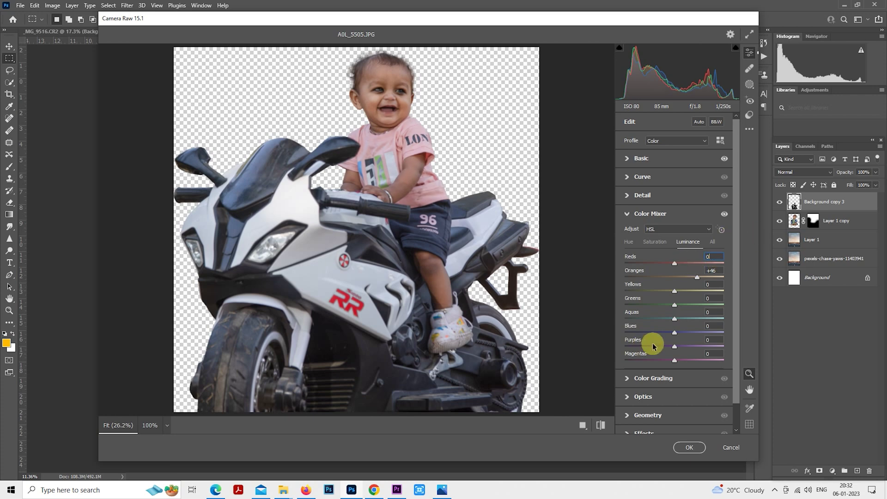
click(695, 449)
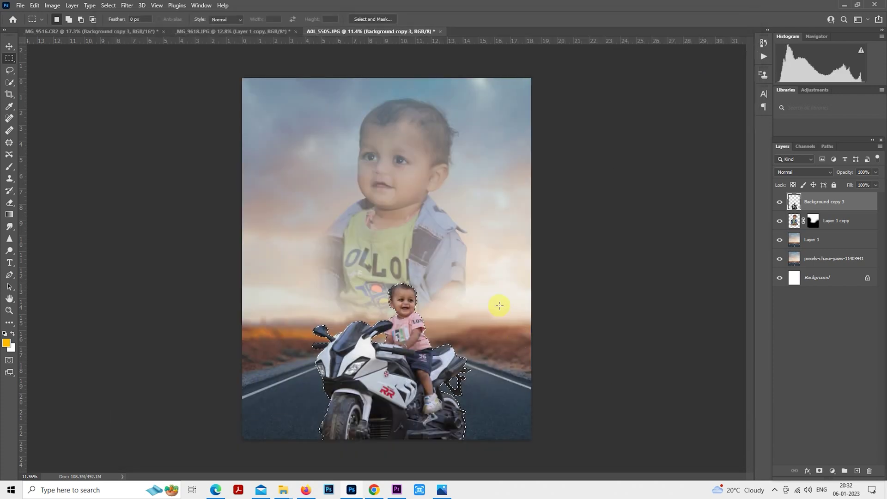
Step: Deselect and nudge the large faded child layer (Layer 1 copy) slightly left
key(ctrl+d)
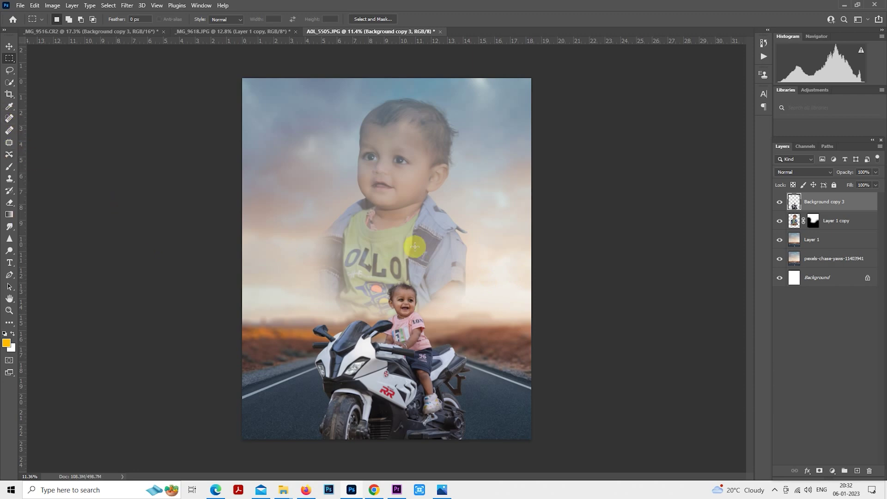
scroll(513, 270, down, 2)
scroll(514, 270, up, 1)
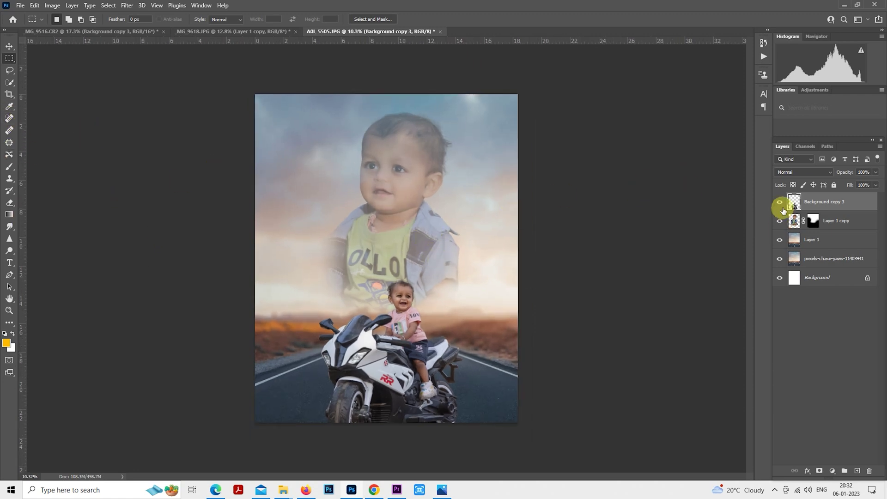
click(796, 221)
drag(398, 199, 395, 199)
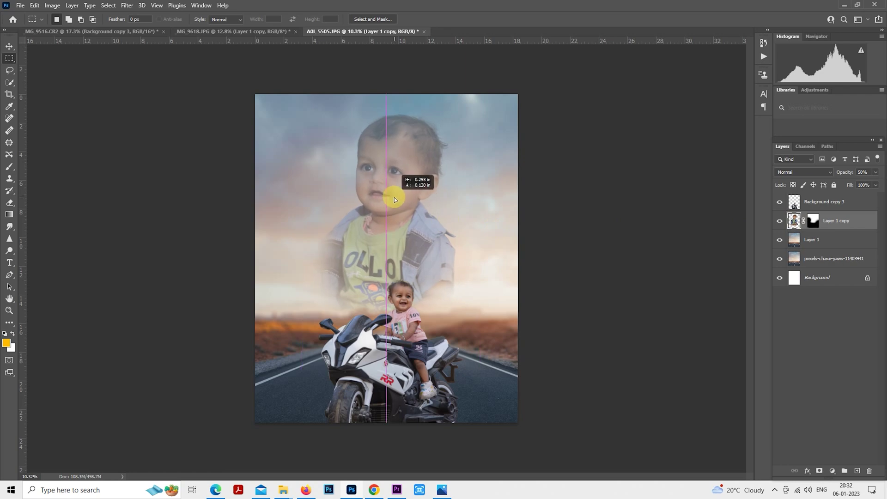
scroll(394, 198, up, 1)
Step: Refine Layer 1 copy's mask around the chest and lower body, then select Background copy 3
click(813, 221)
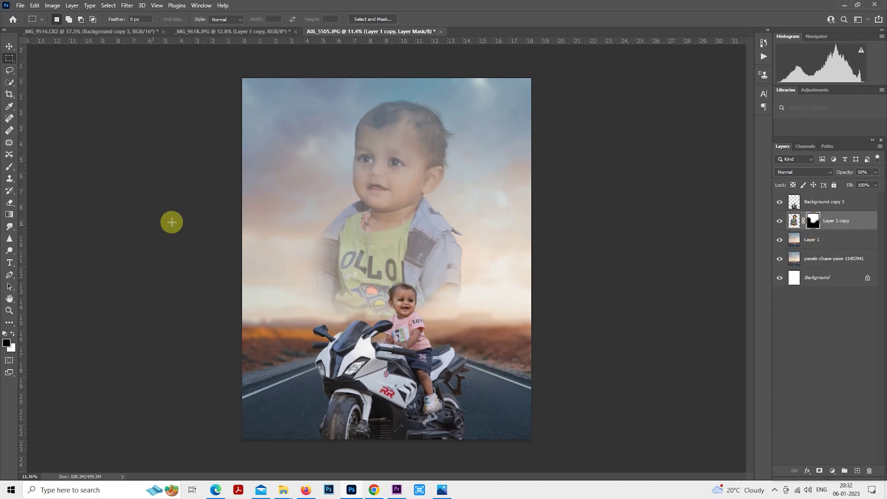
key(d)
click(9, 167)
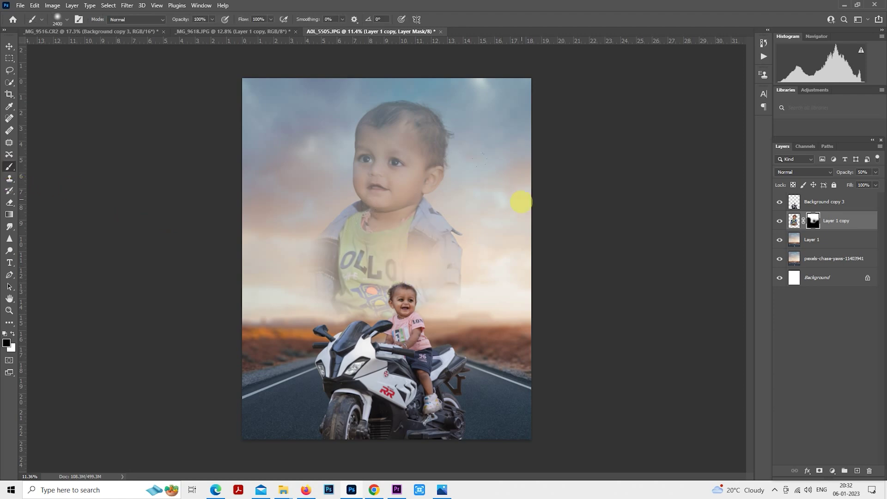
click(11, 203)
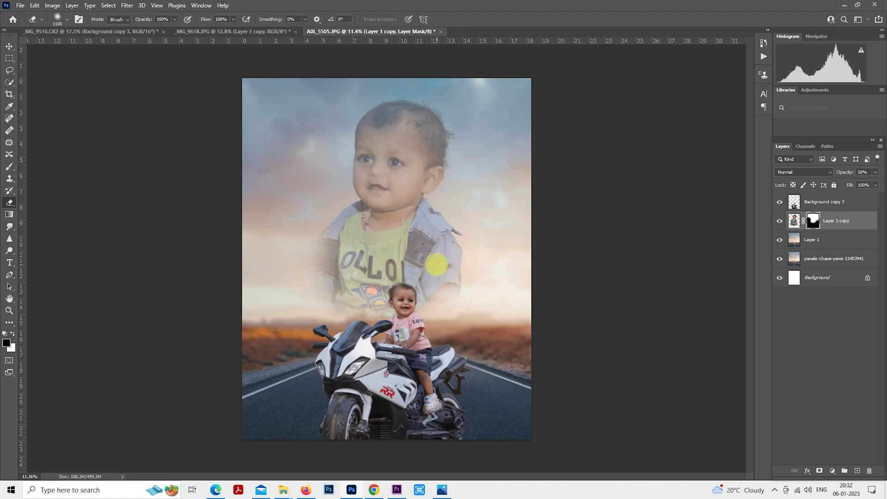
key(bracketright)
key(bracketright)
key(bracketright)
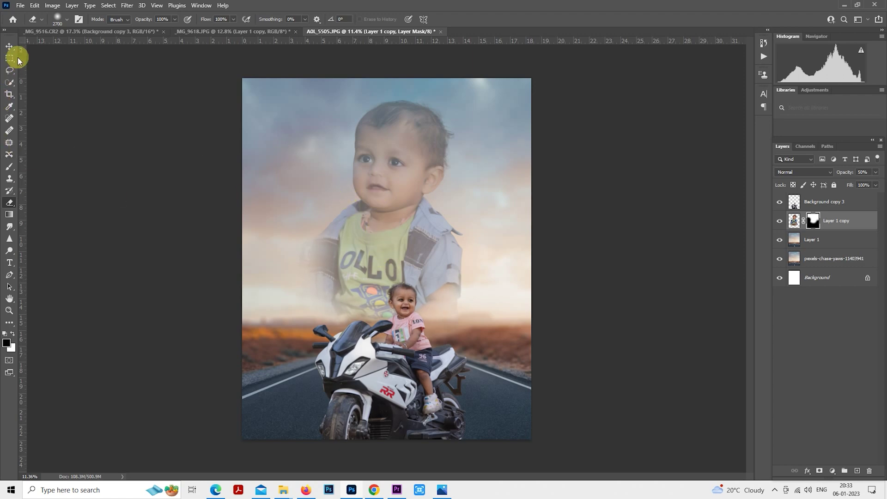
scroll(491, 276, down, 2)
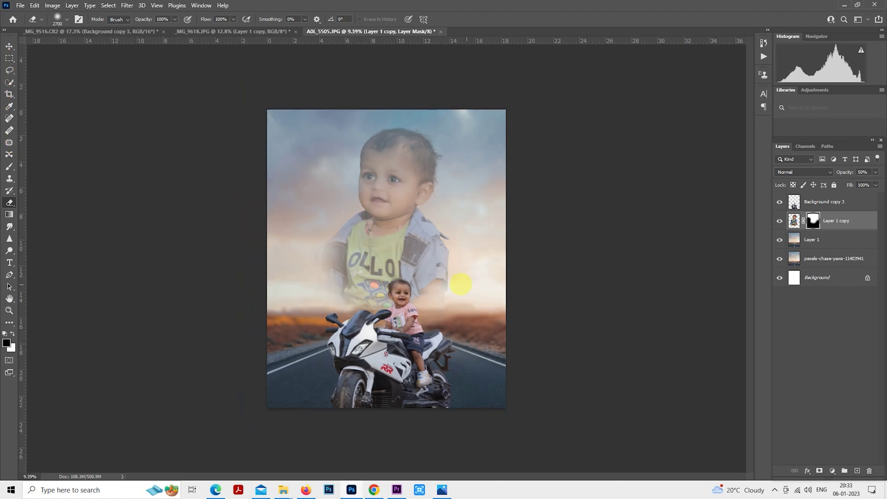
click(10, 58)
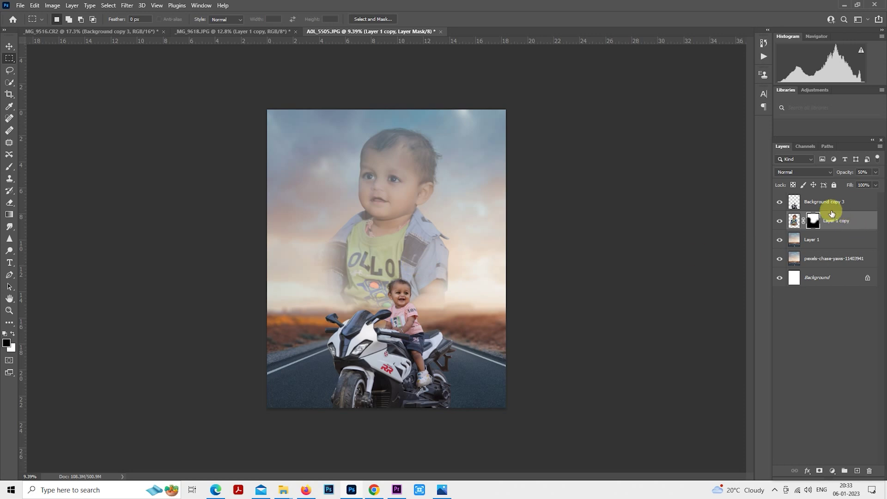
click(832, 209)
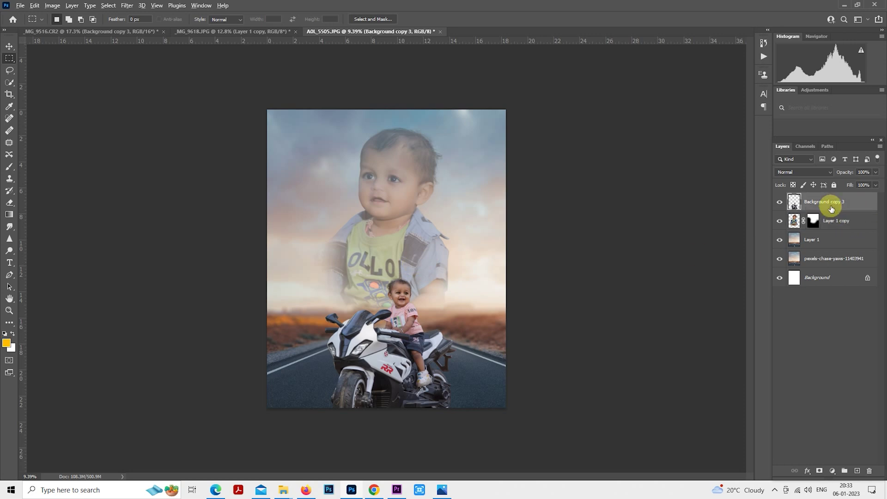
Step: Merge all visible layers into a new layer and duplicate it
key(ctrl+alt+shift+e)
key(ctrl+j)
scroll(550, 268, up, 1)
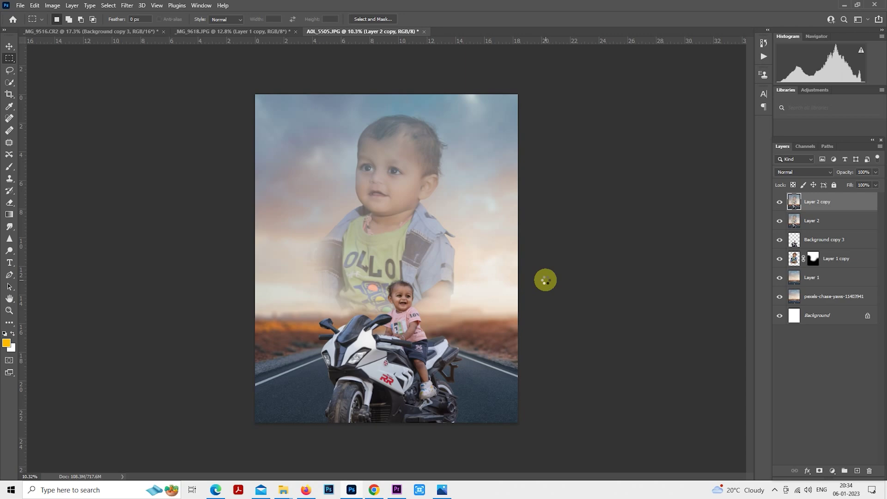
Step: Apply the addvik preset to the top layer in the Camera Raw Filter
key(ctrl+shift+a)
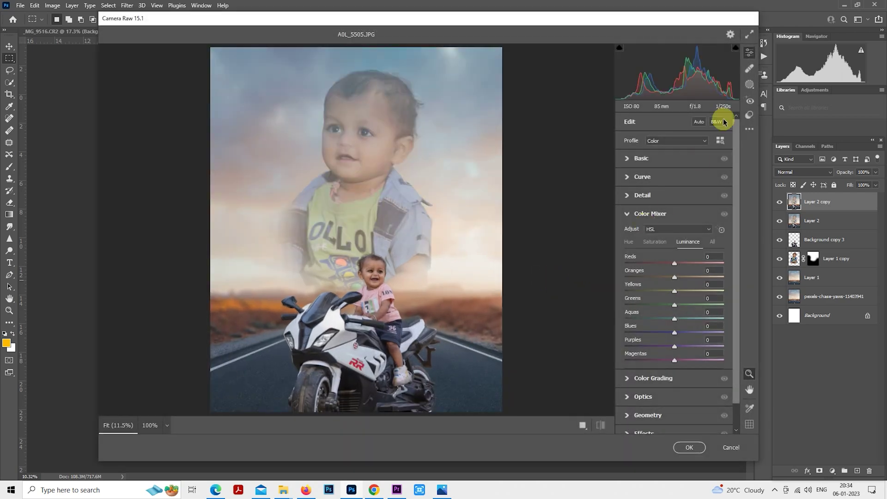
click(750, 115)
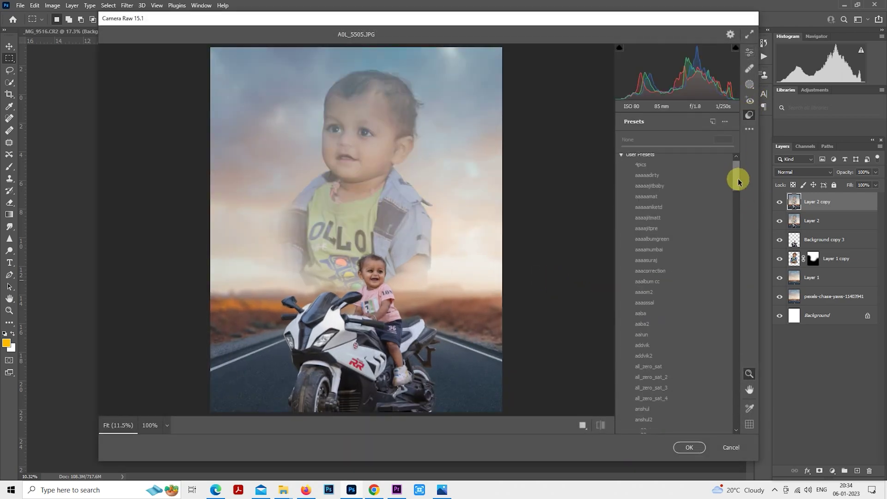
drag(737, 178, 738, 184)
mouse_move(666, 270)
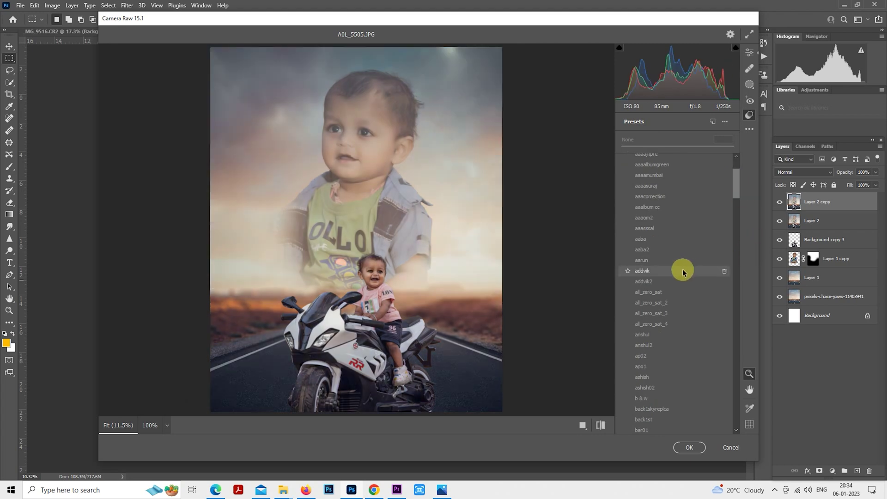
click(683, 271)
click(750, 53)
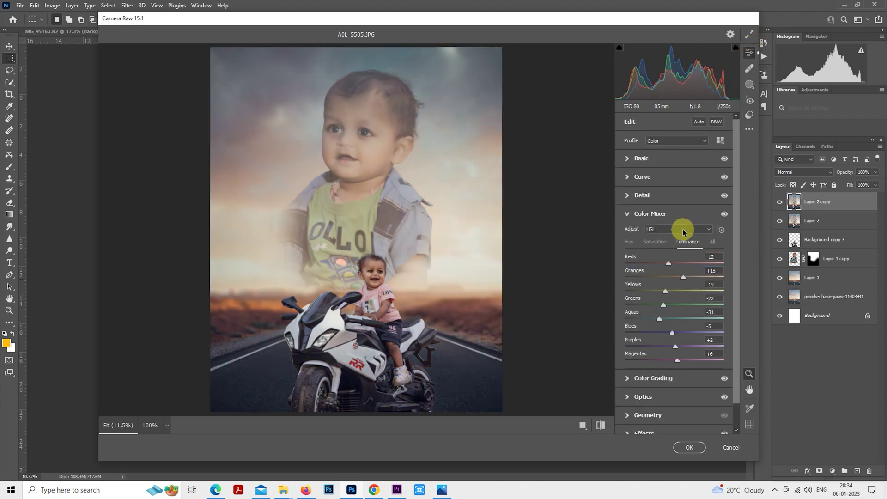
Step: Brighten oranges, set Highlights -69, Contrast +7, Shadows +43, and darken the blacks
drag(684, 277, 697, 280)
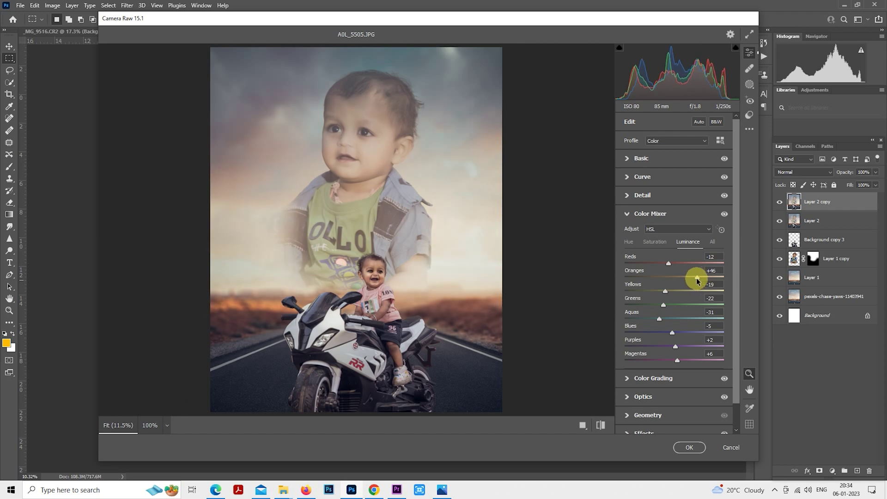
click(657, 243)
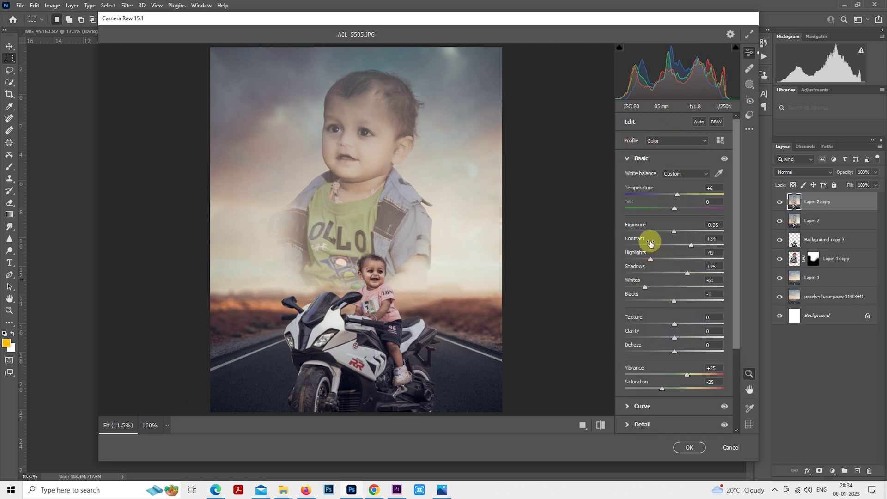
click(641, 260)
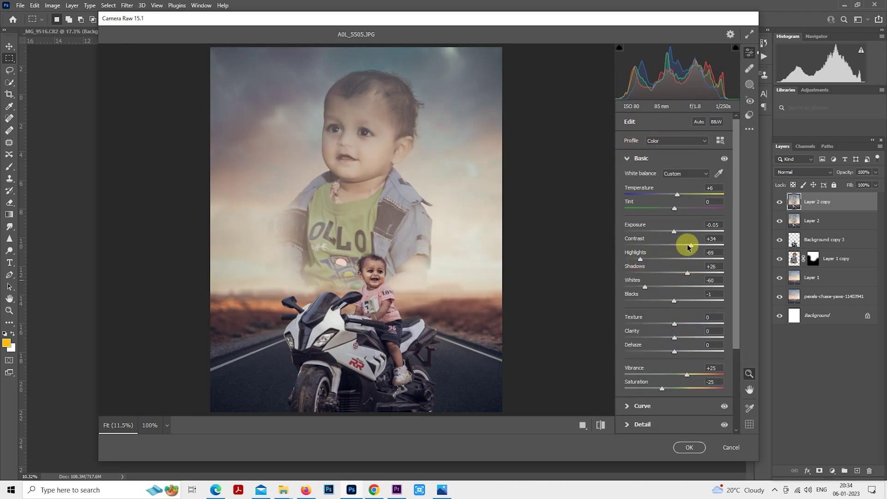
click(679, 245)
click(678, 246)
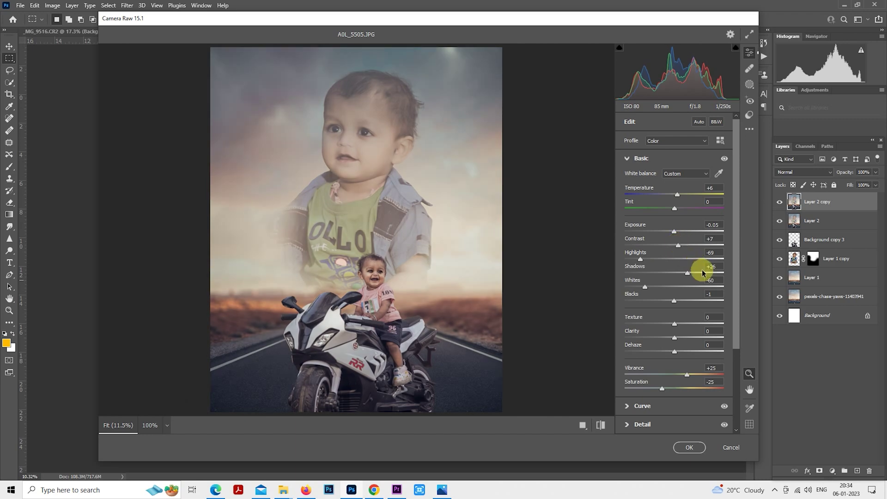
click(697, 272)
click(663, 301)
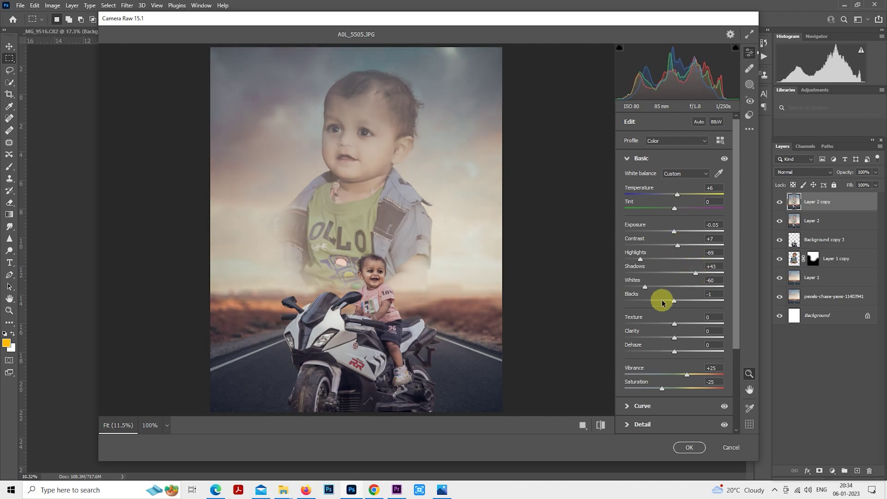
Step: Add a -16 vignette with midpoint 0, raise Exposure to +0.15, and apply the grade
click(627, 159)
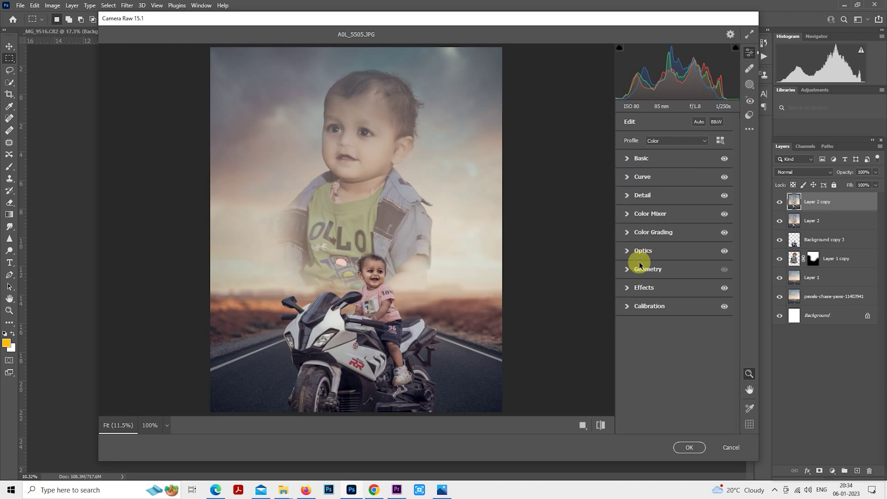
click(627, 288)
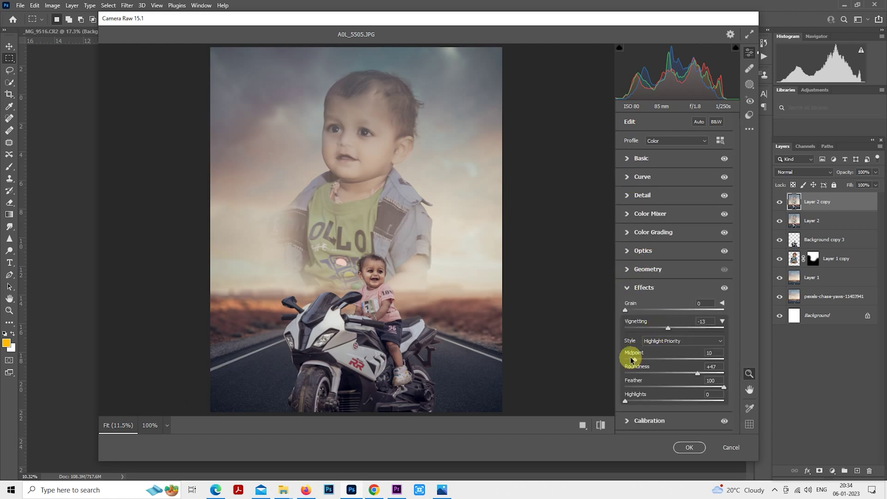
drag(632, 360, 625, 359)
drag(663, 327, 666, 326)
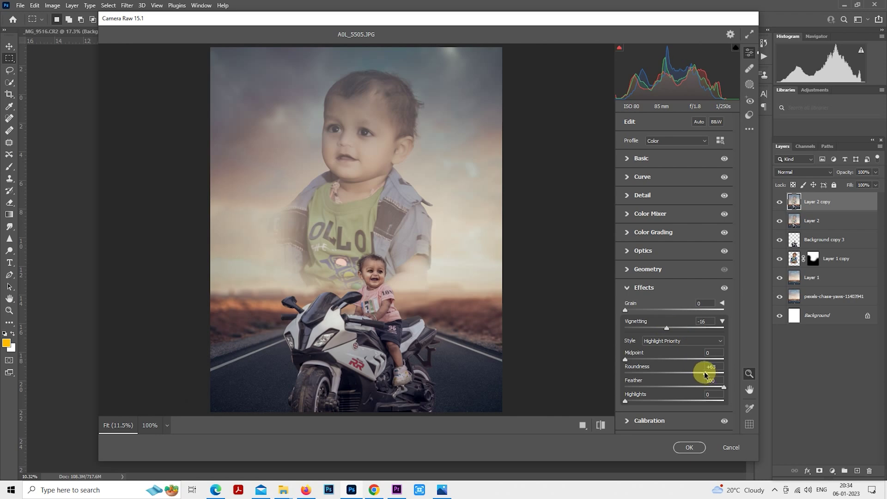
click(622, 159)
drag(675, 235, 678, 234)
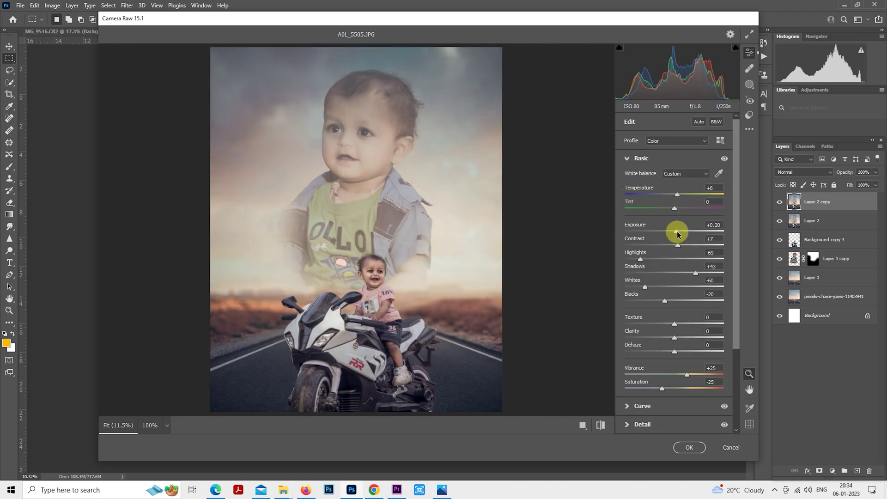
click(689, 447)
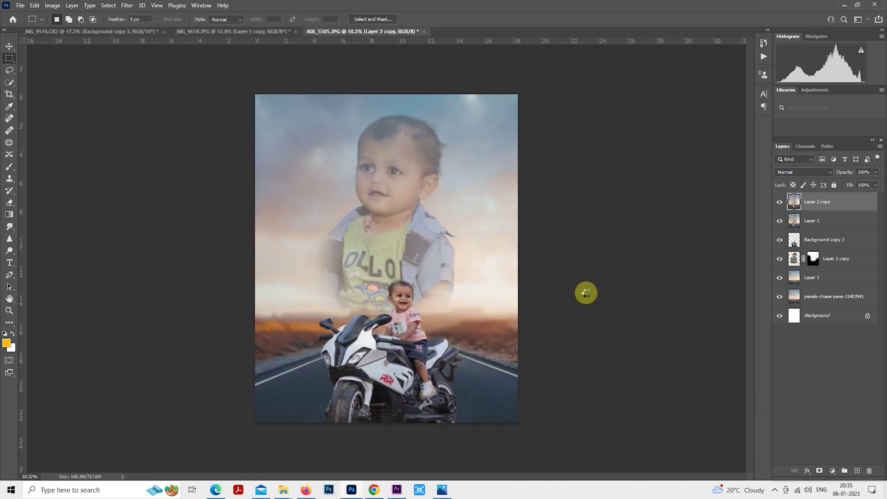
Step: Blend the cheek and chin skin with the Mixer Brush at sizes 35-60
scroll(553, 281, down, 1)
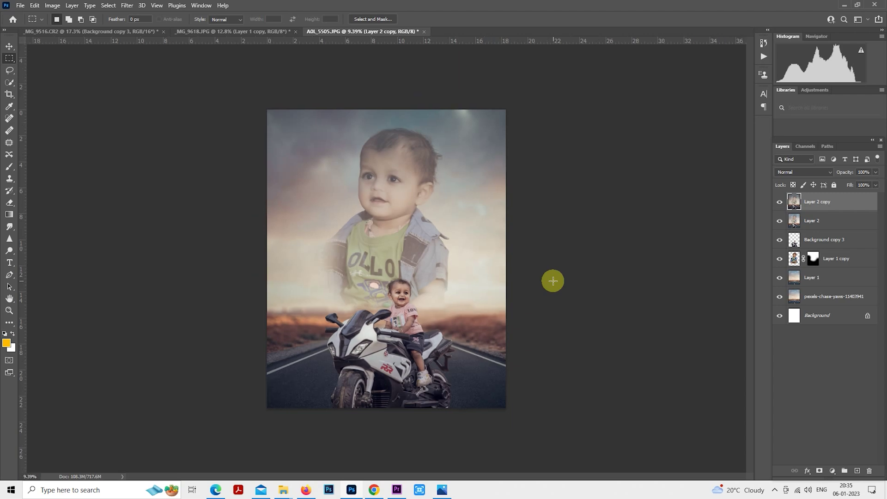
scroll(400, 296, up, 1)
scroll(410, 253, down, 1)
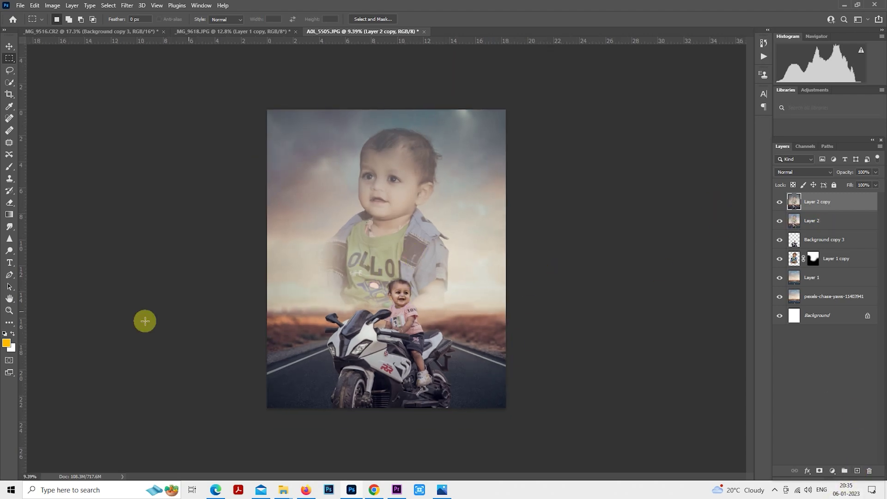
scroll(425, 328, up, 5)
scroll(425, 328, up, 5)
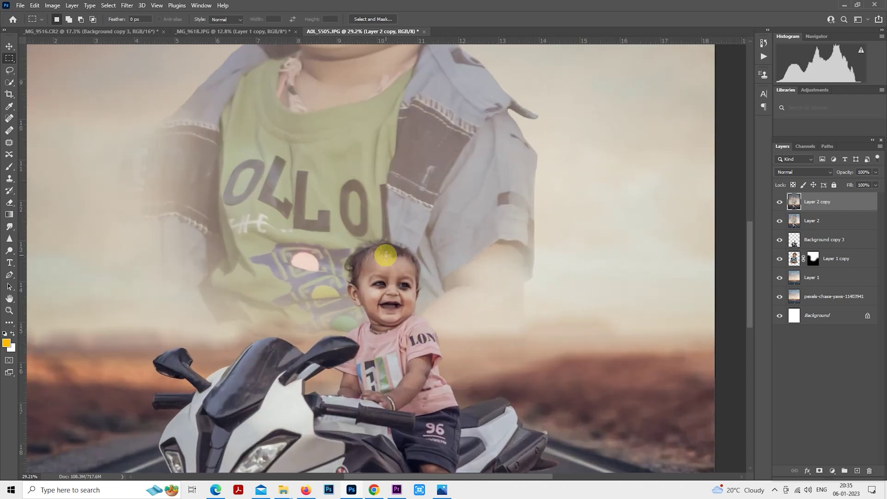
scroll(377, 251, up, 3)
scroll(396, 341, up, 3)
scroll(396, 342, up, 2)
scroll(424, 319, down, 2)
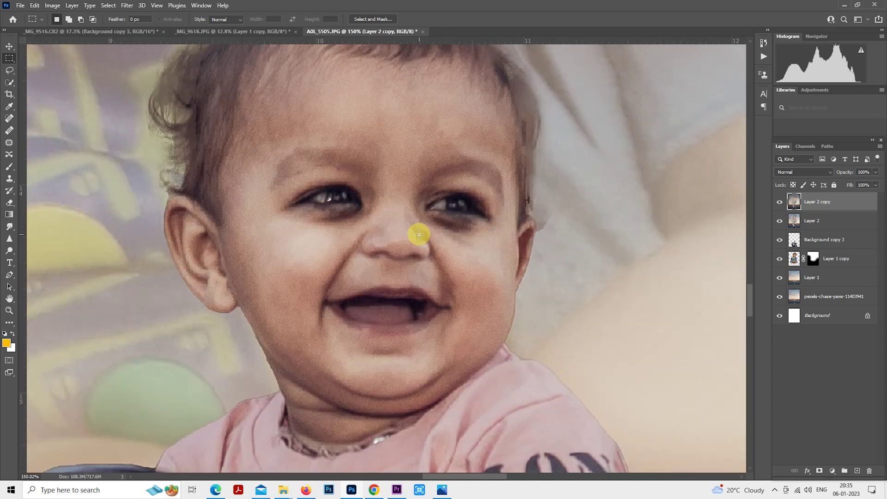
click(9, 324)
right_click(9, 326)
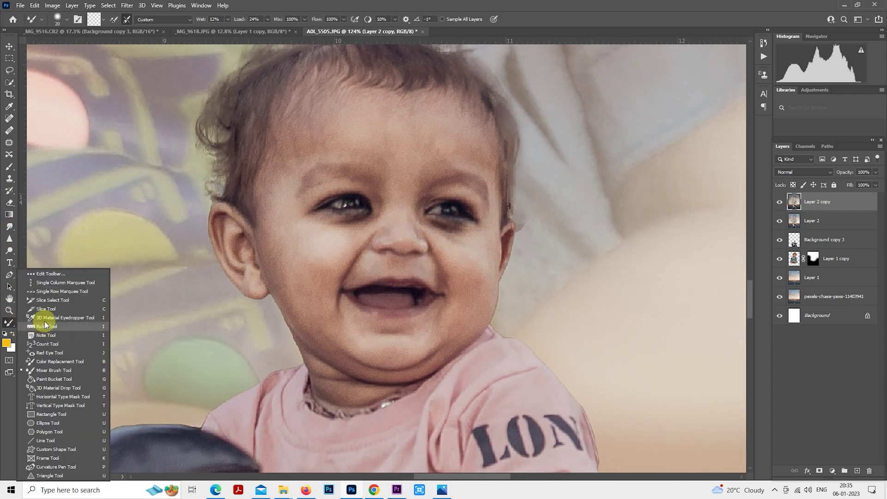
key(bracketright)
key(bracketright)
key(bracketright)
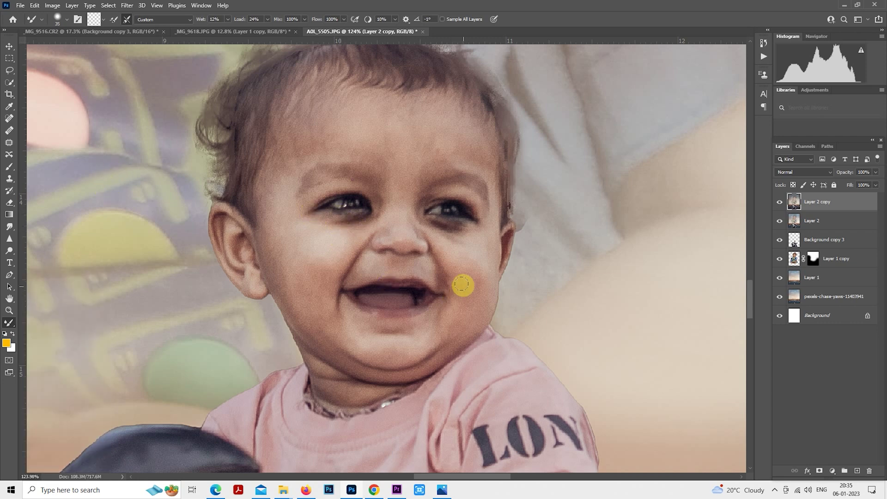
key(bracketright)
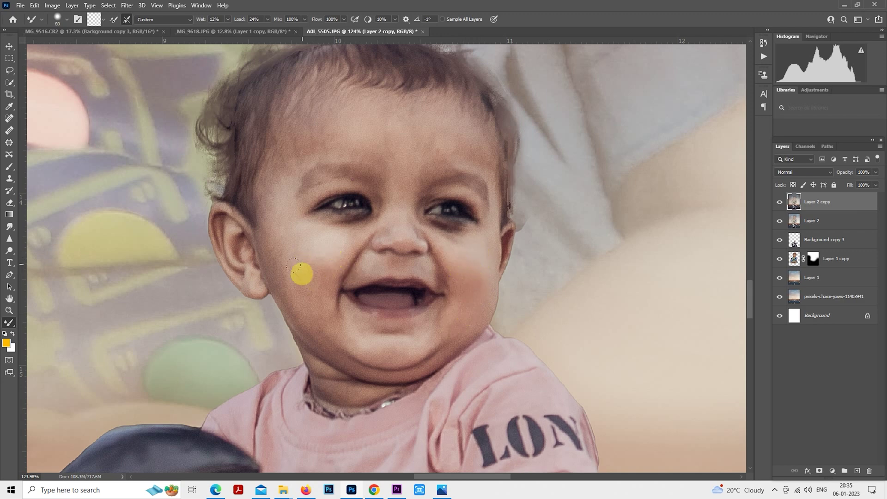
key(bracketright)
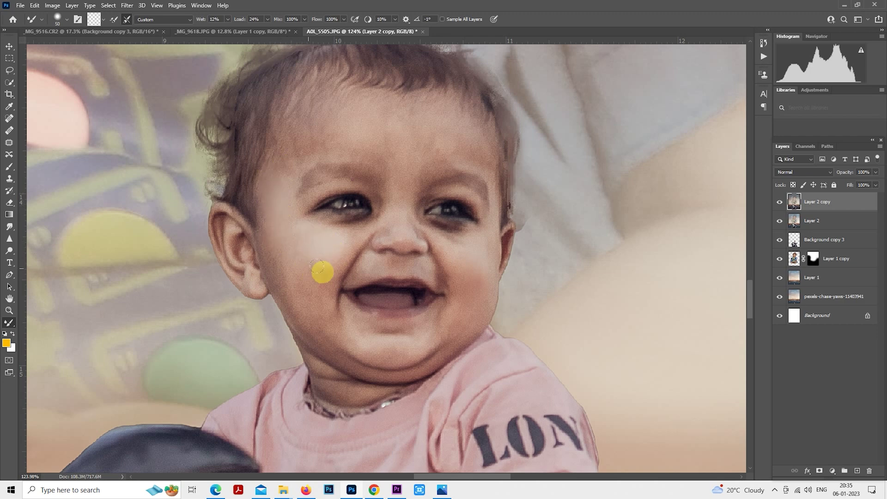
key(bracketright)
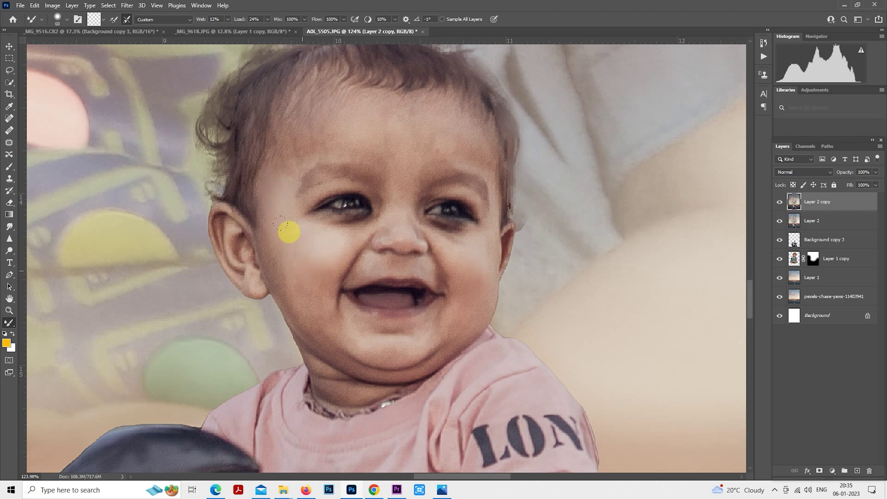
key(bracketleft)
key(bracketright)
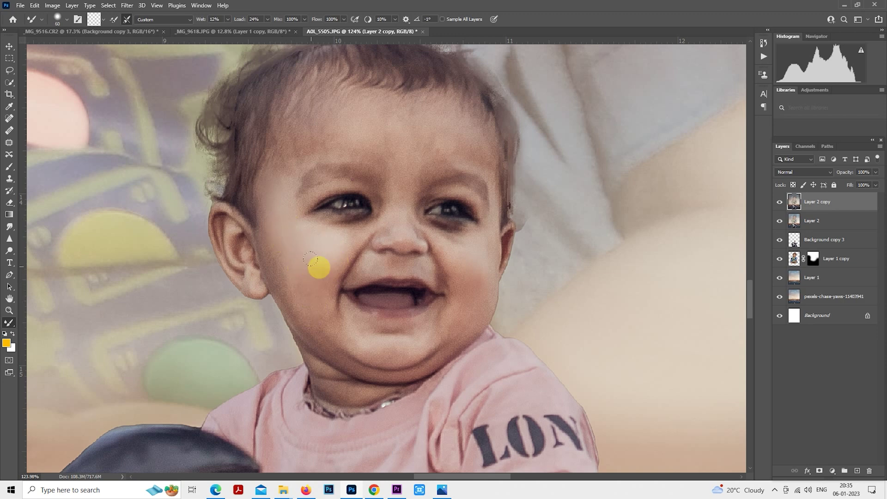
key(bracketleft)
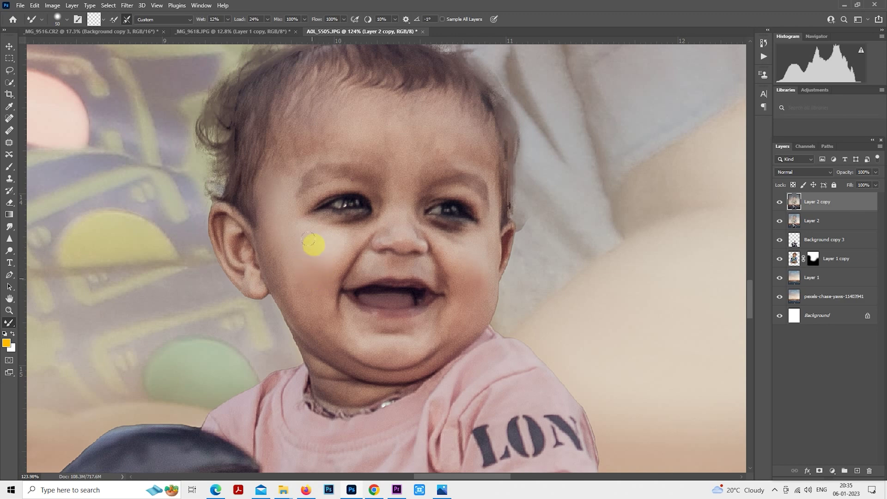
key(bracketleft)
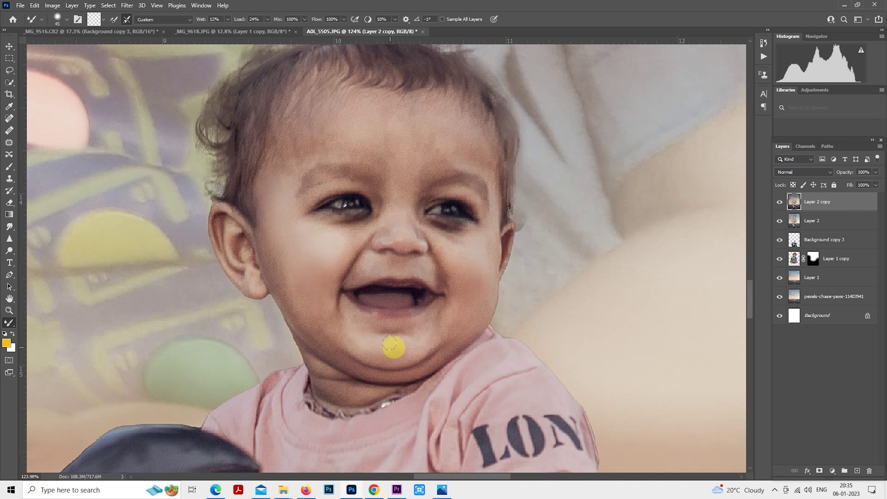
key(bracketright)
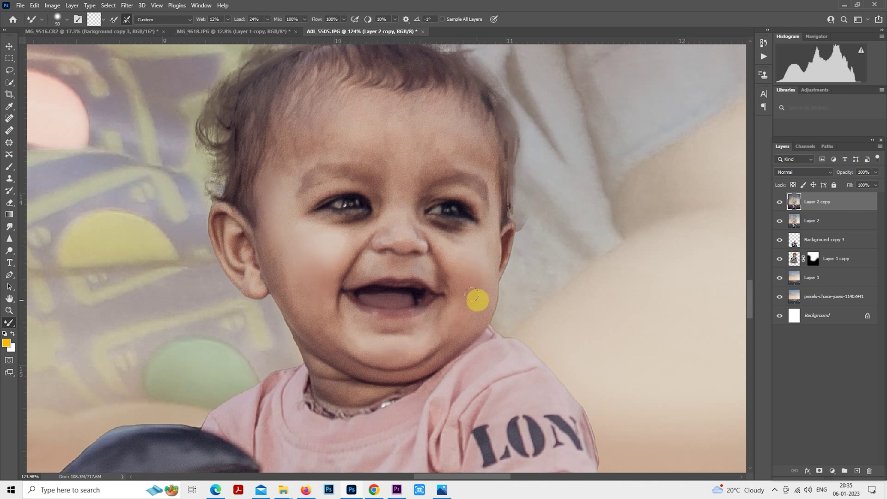
key(bracketleft)
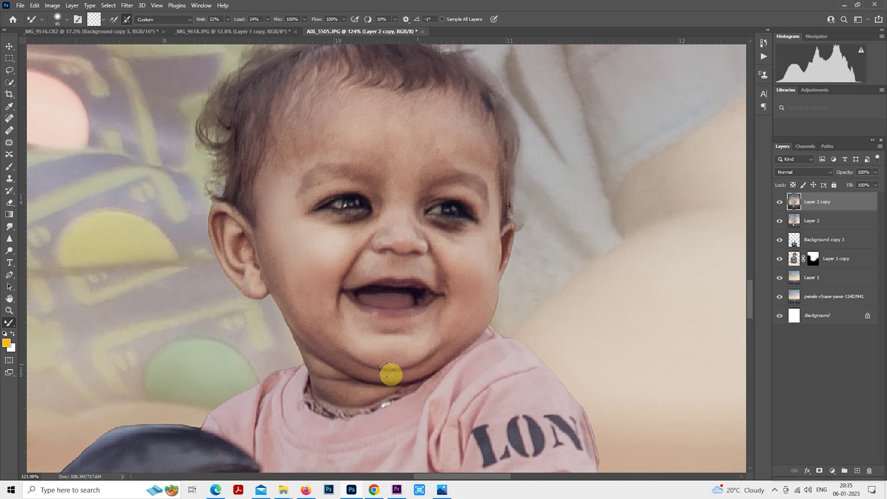
Step: Smooth the forehead and temples with the Mixer Brush, varying brush size for finer blending
drag(333, 275, 343, 365)
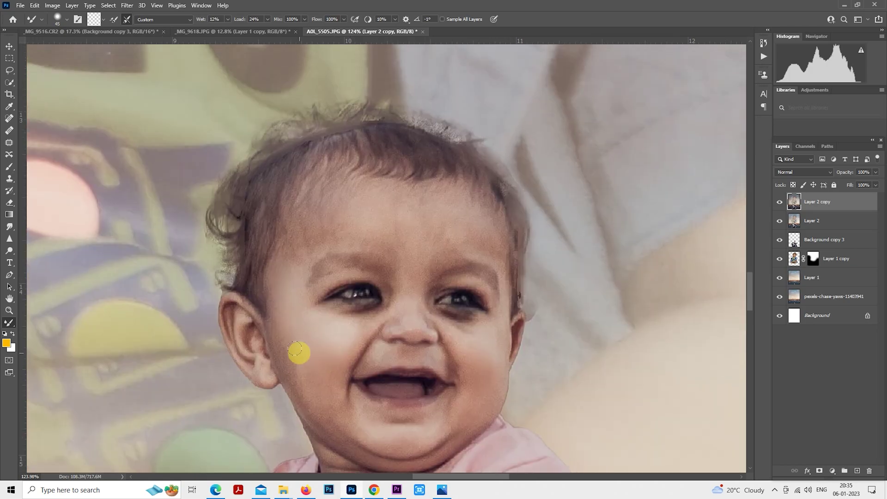
key(bracketright)
key(bracketright)
key(bracketleft)
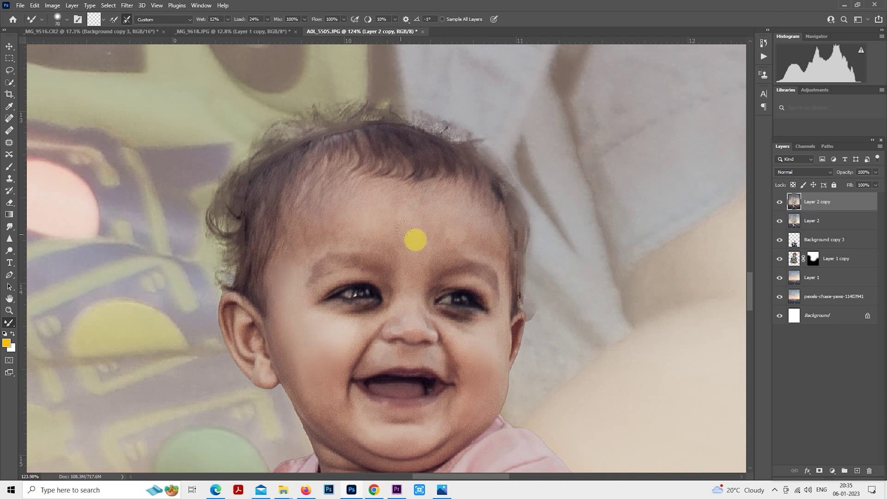
key(bracketright)
key(bracketright)
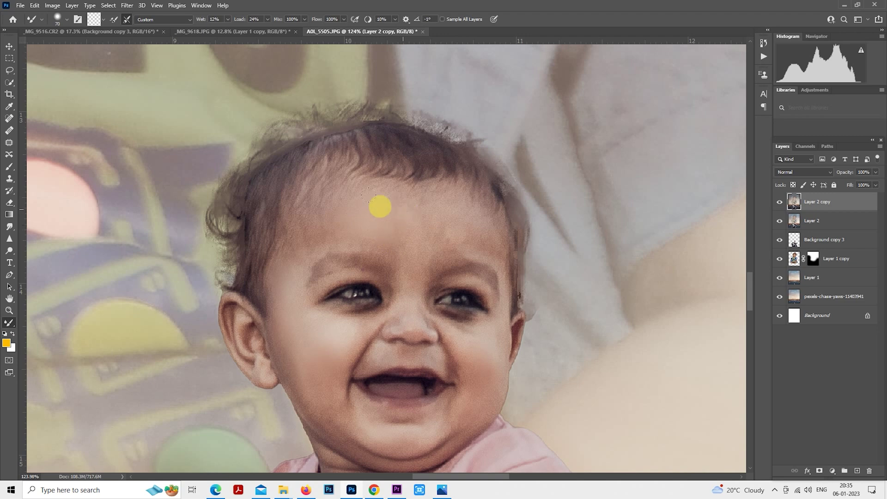
key(bracketleft)
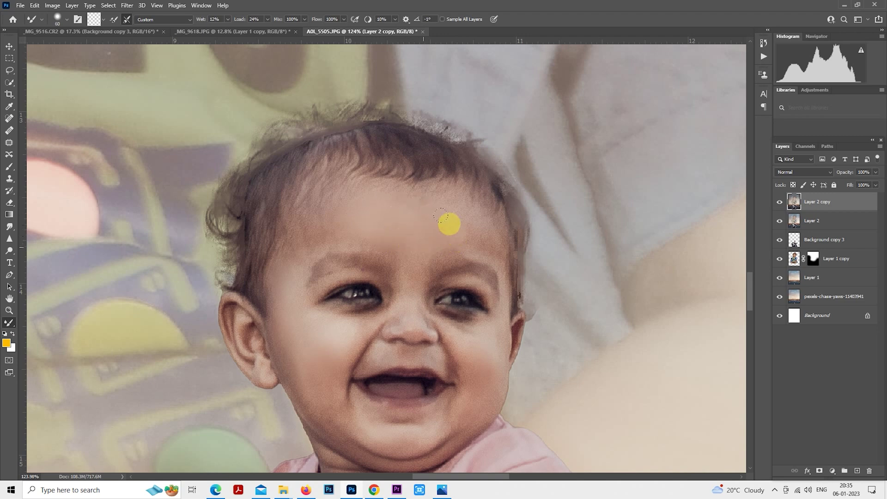
key(bracketleft)
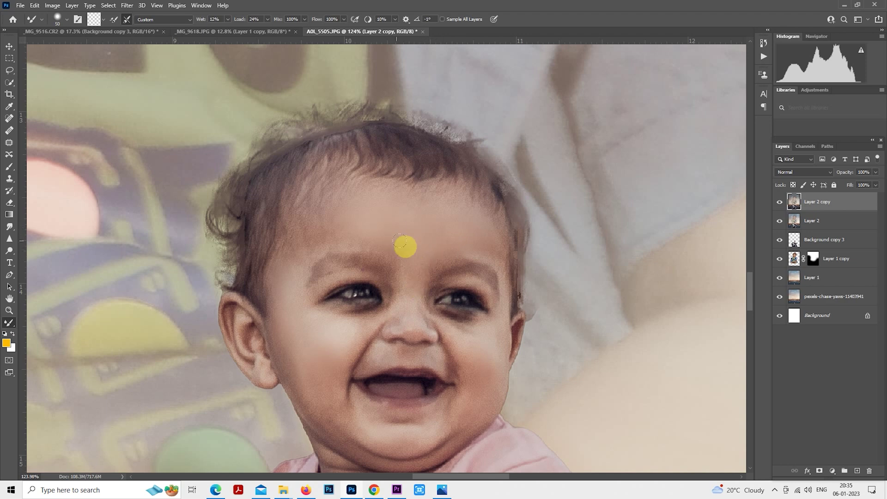
key(bracketright)
key(bracketright)
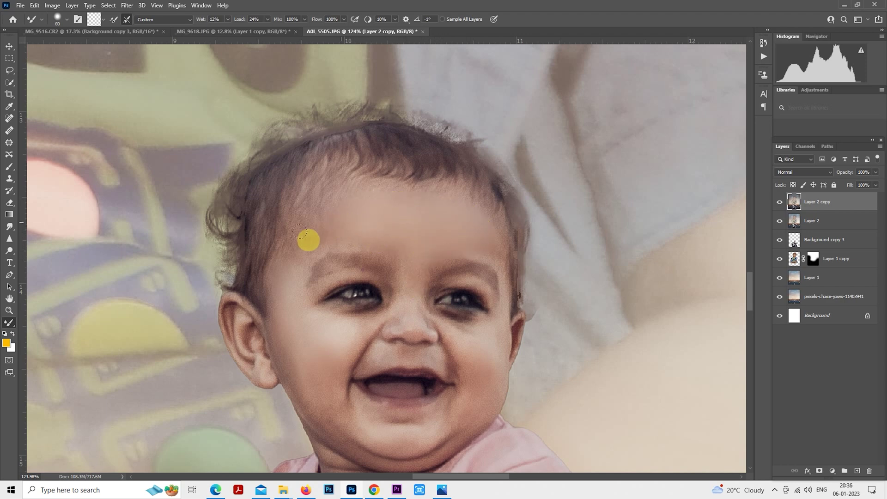
key(bracketleft)
key(bracketright)
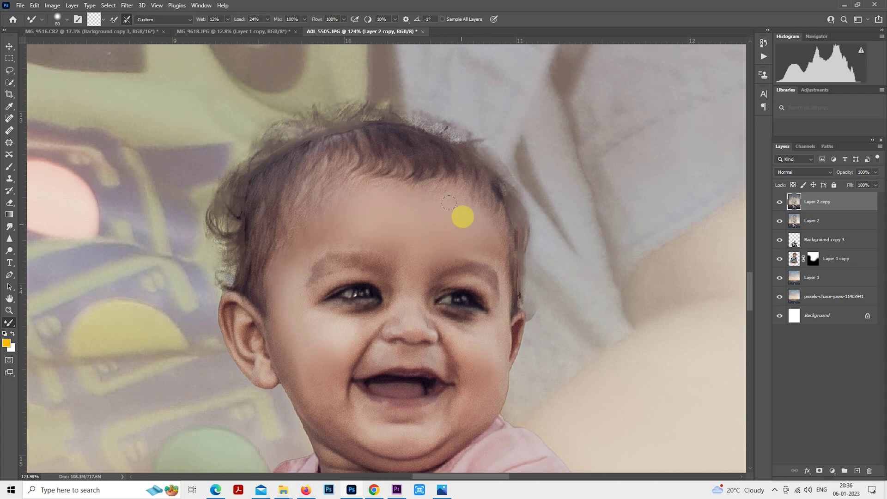
key(bracketleft)
key(bracketleft)
key(bracketleft)
alt+scroll(471, 247, down, 2)
Step: Blend the cheeks, jaw and forehead with a larger Mixer Brush
alt+scroll(472, 246, down, 1)
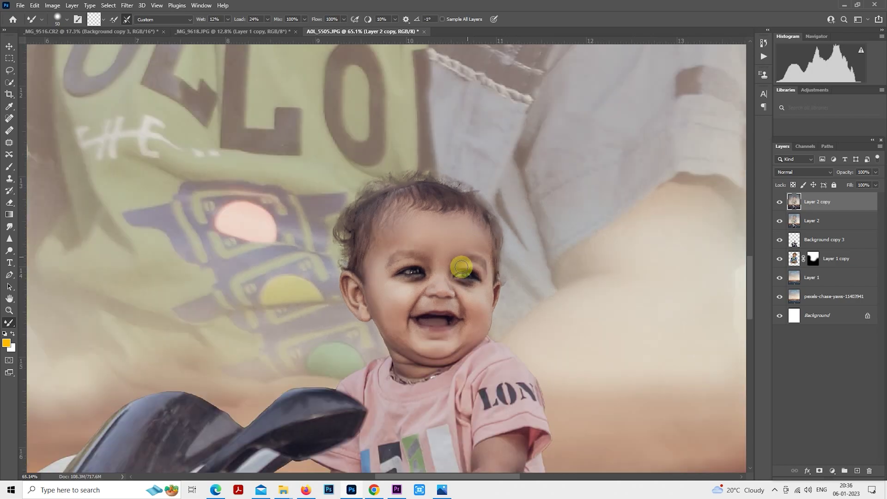
alt+scroll(457, 257, up, 2)
alt+scroll(452, 293, up, 1)
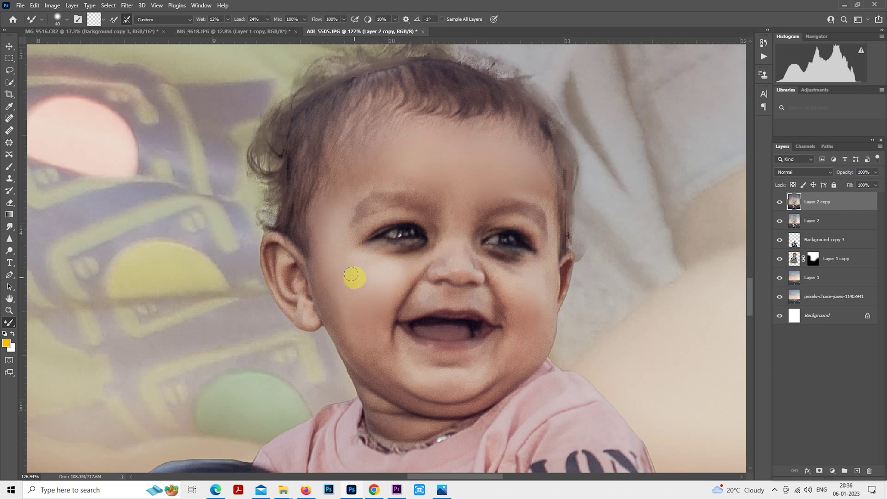
key(bracketright)
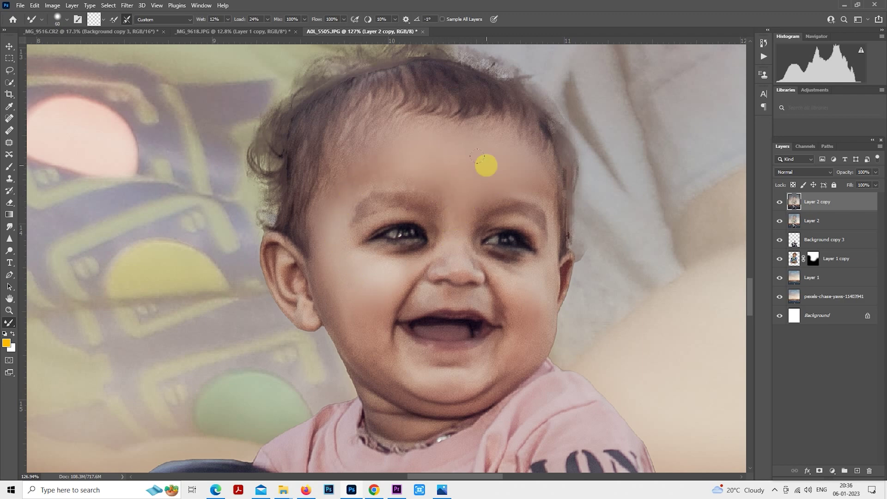
key(bracketright)
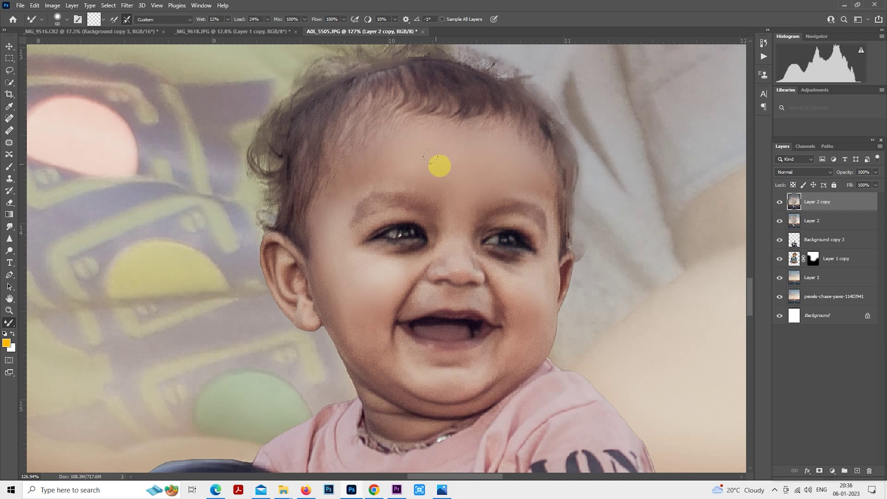
scroll(483, 303, down, 3)
scroll(479, 300, up, 1)
scroll(388, 346, up, 2)
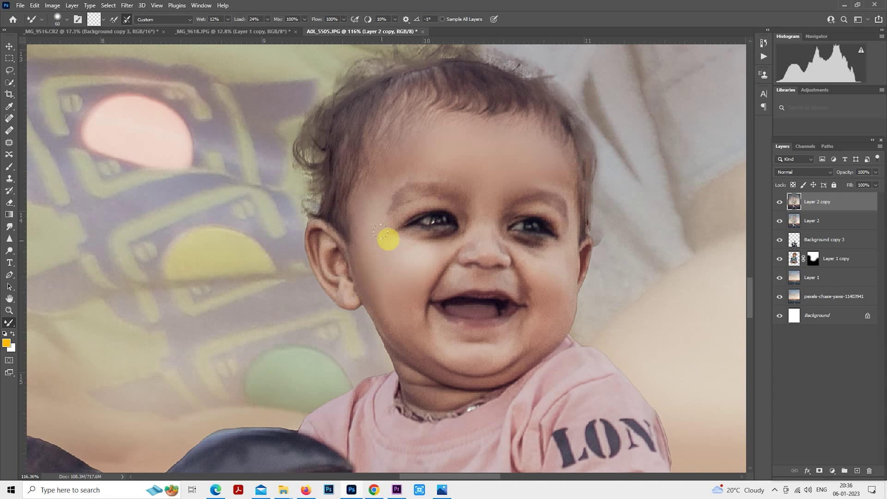
scroll(392, 259, down, 3)
scroll(392, 259, down, 5)
scroll(417, 326, up, 3)
scroll(417, 326, up, 2)
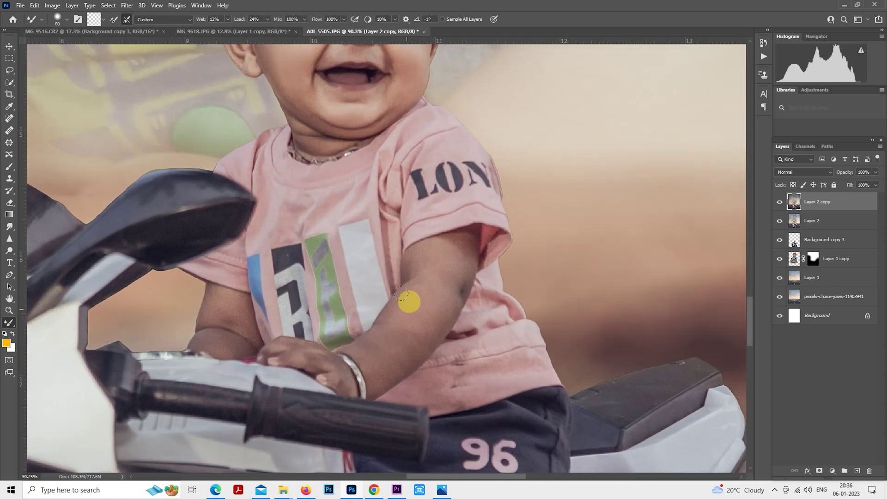
Step: Blend the arm skin with a smaller brush, then zoom out to the whole poster
key(bracketleft)
key(bracketleft)
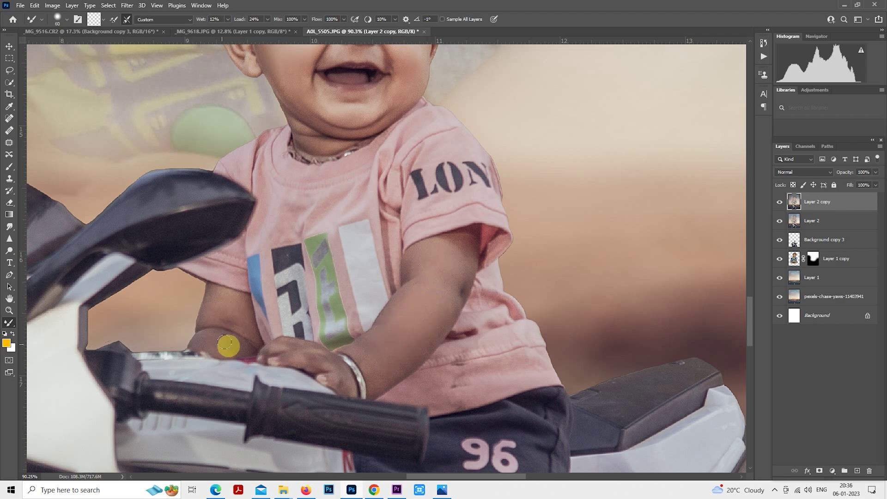
key(bracketleft)
scroll(318, 356, down, 2)
scroll(319, 357, down, 3)
scroll(318, 357, down, 2)
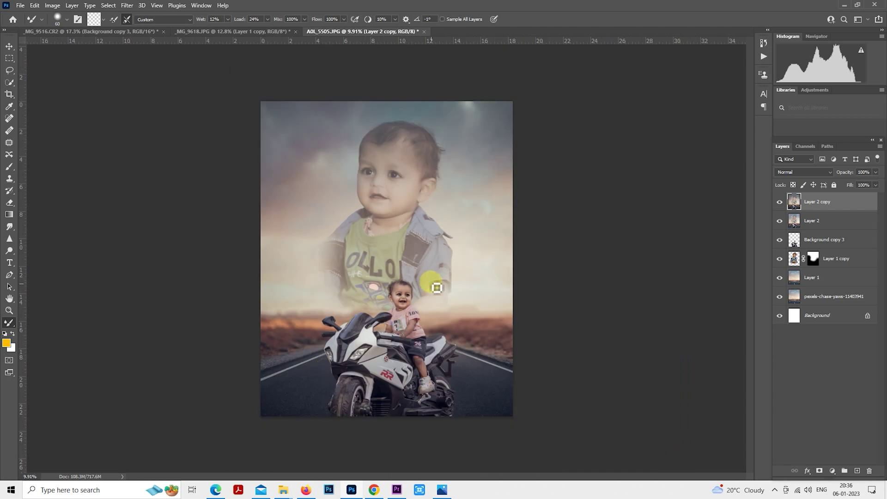
Step: Darken the poster bottom with a gradient on a new layer at 40% opacity
click(858, 471)
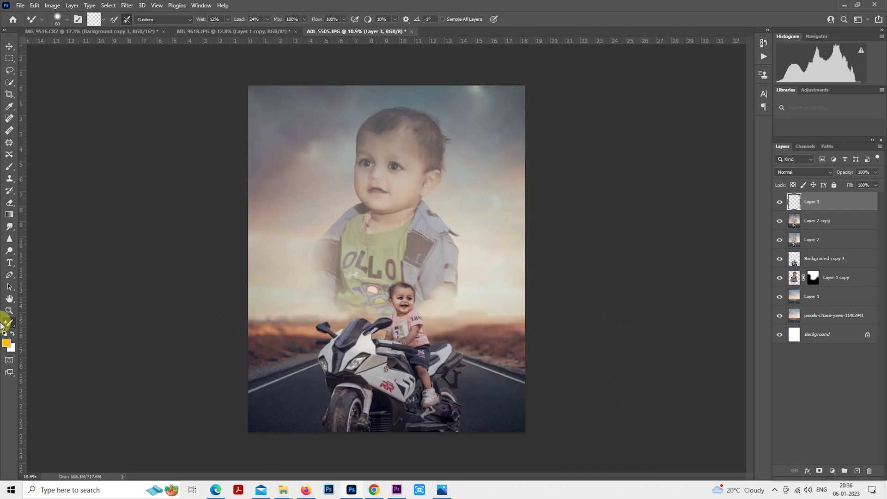
click(11, 215)
drag(391, 462, 392, 384)
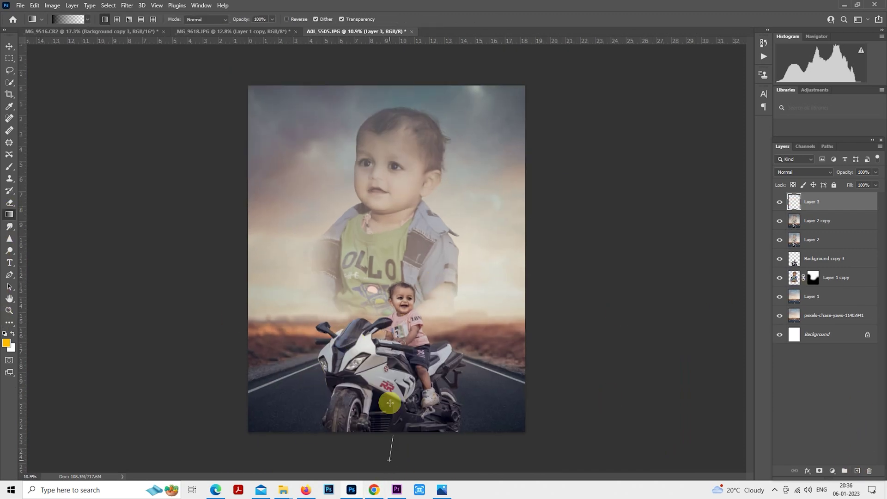
drag(391, 449, 391, 373)
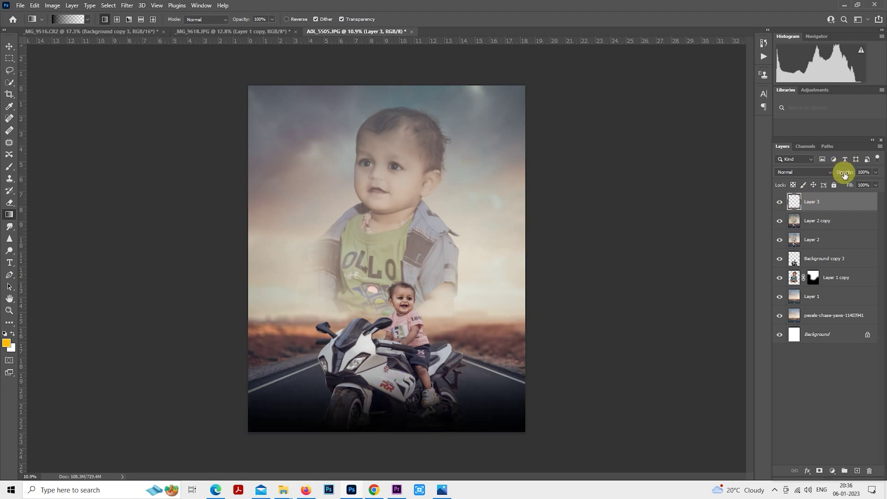
drag(820, 178, 818, 179)
Step: Drag the smoke png2 image from the ALEDITZ folder into the poster
scroll(509, 316, down, 1)
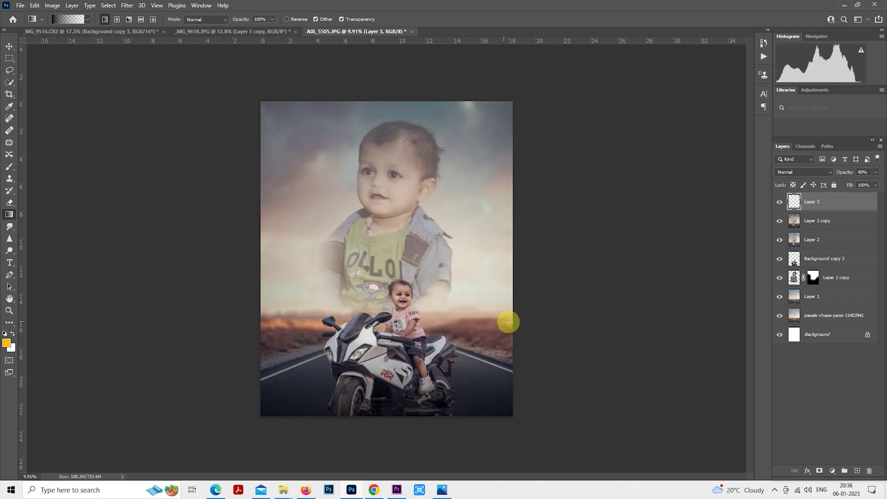
click(341, 464)
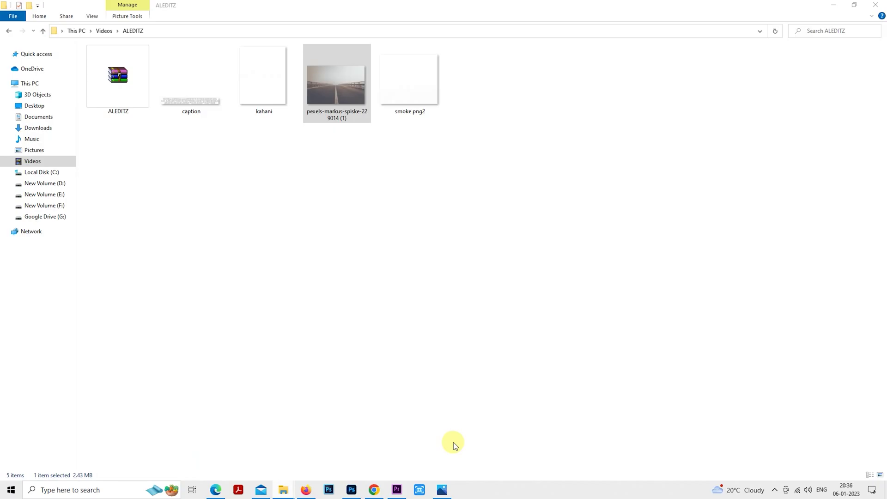
mouse_move(416, 85)
mouse_down()
mouse_move(384, 445)
mouse_move(432, 298)
mouse_move(409, 330)
mouse_up()
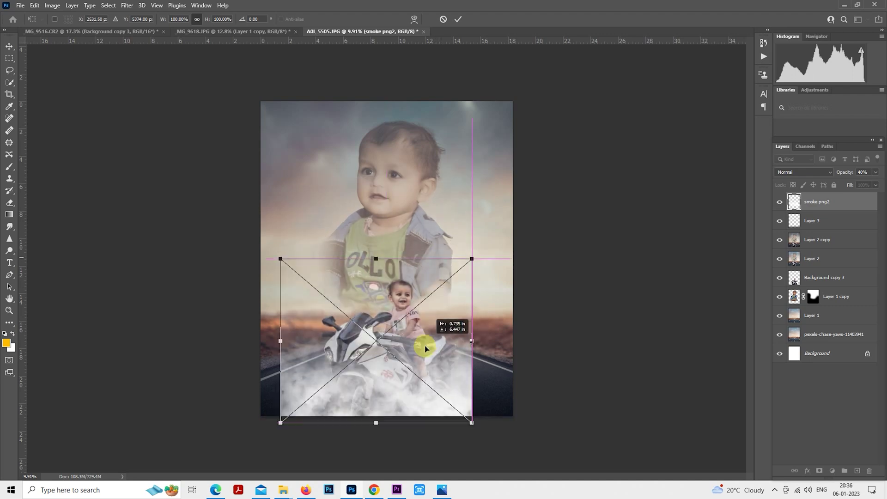
Step: Stretch smoke png2 to about 136% width across the poster bottom beneath the bike
mouse_move(452, 252)
mouse_down()
mouse_move(464, 240)
mouse_move(512, 278)
mouse_up()
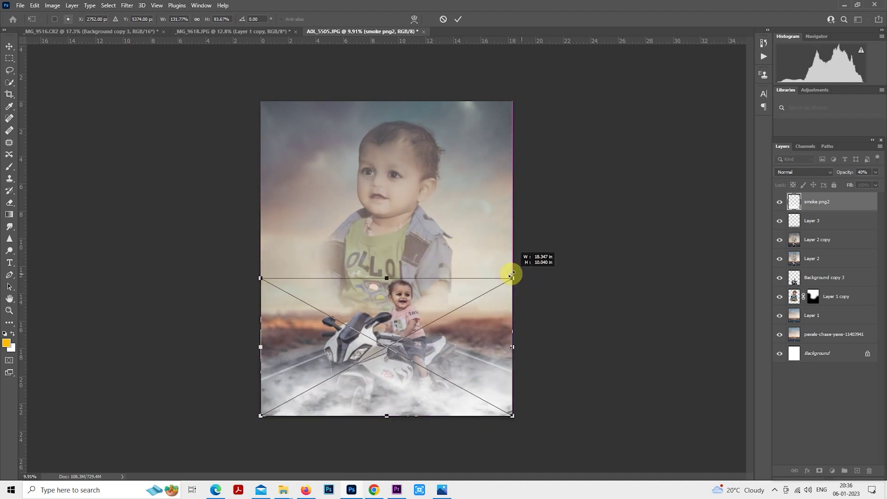
mouse_move(390, 283)
mouse_down()
mouse_move(410, 346)
mouse_move(387, 313)
mouse_up()
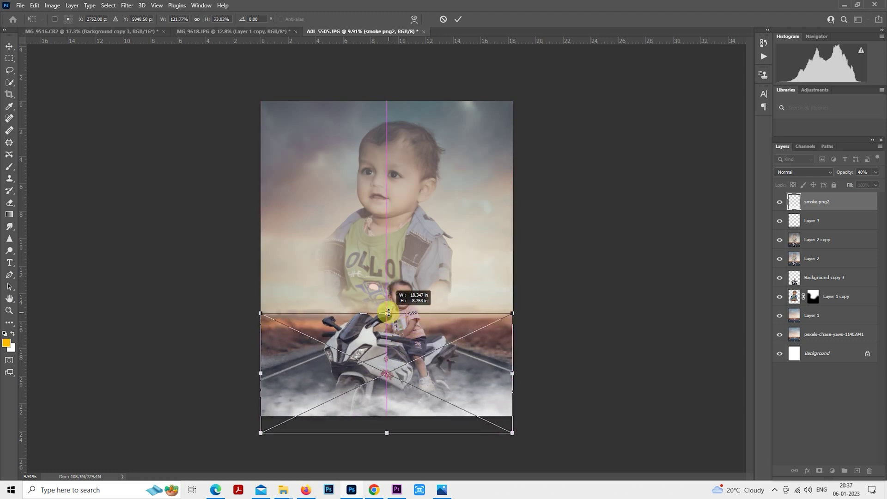
drag(513, 433, 516, 435)
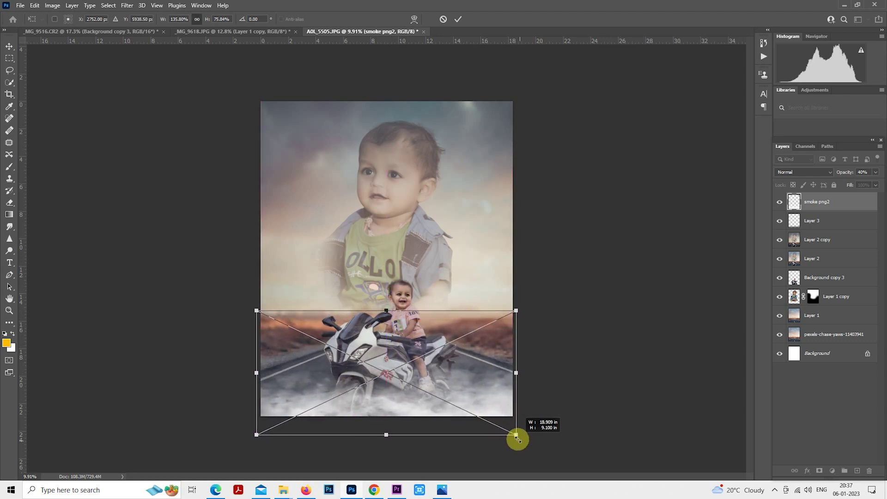
key(Return)
Step: Rasterize smoke png2 and preview a dark, then black, Color Overlay on it
key(g)
right_click(814, 203)
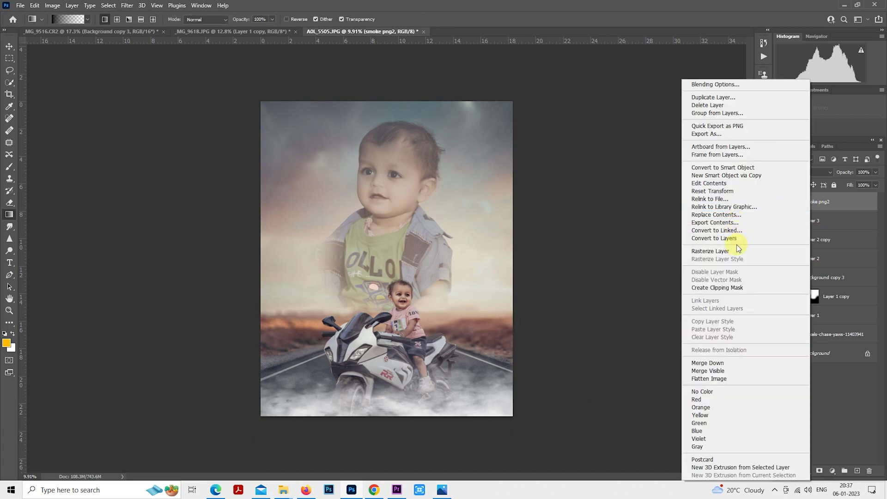
click(736, 249)
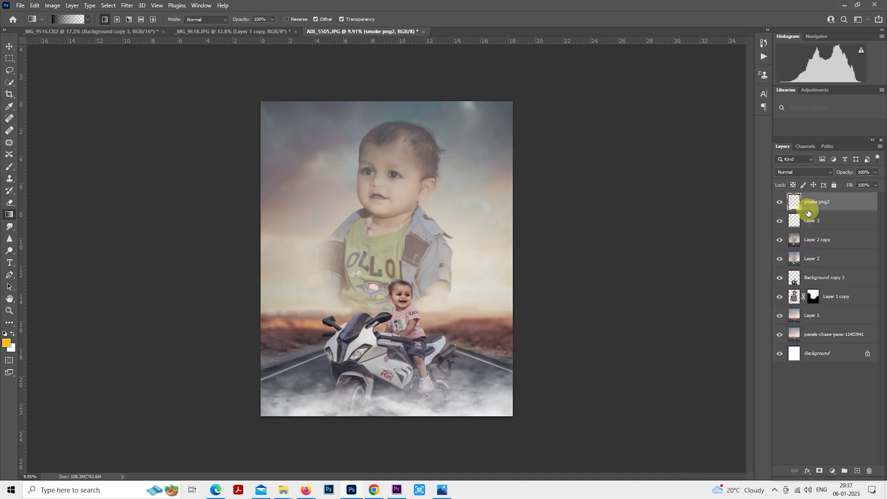
click(567, 193)
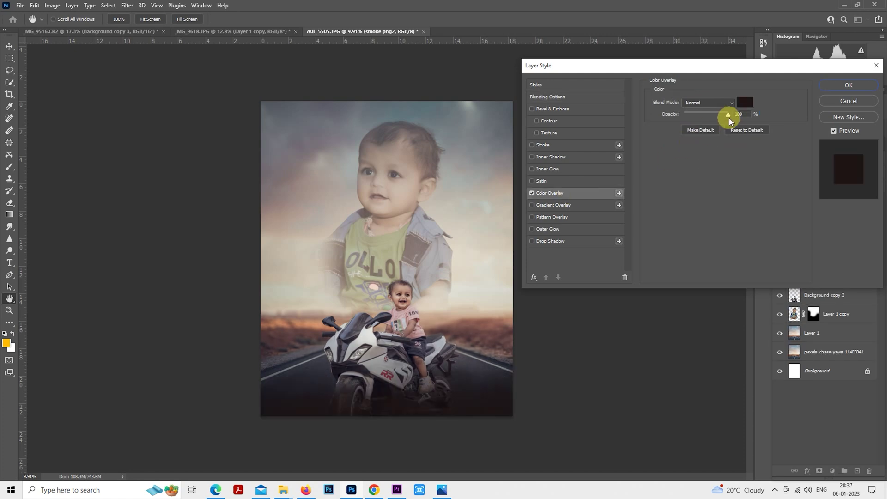
click(745, 102)
click(509, 326)
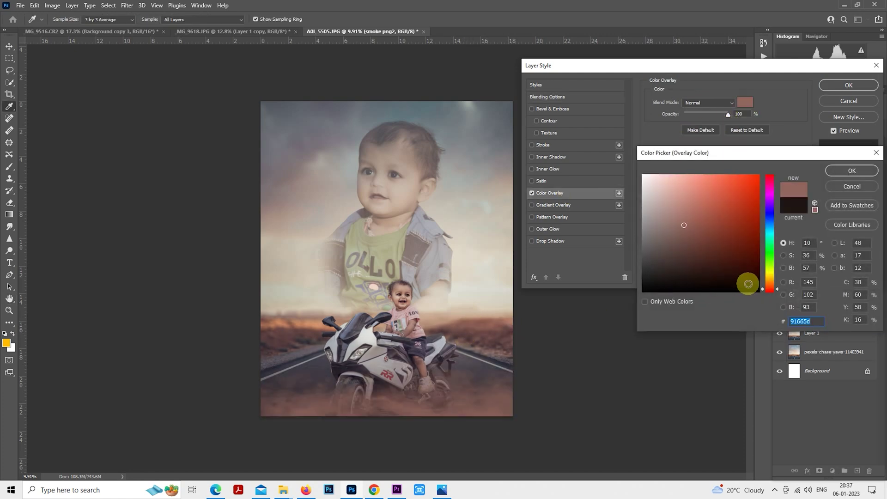
click(737, 273)
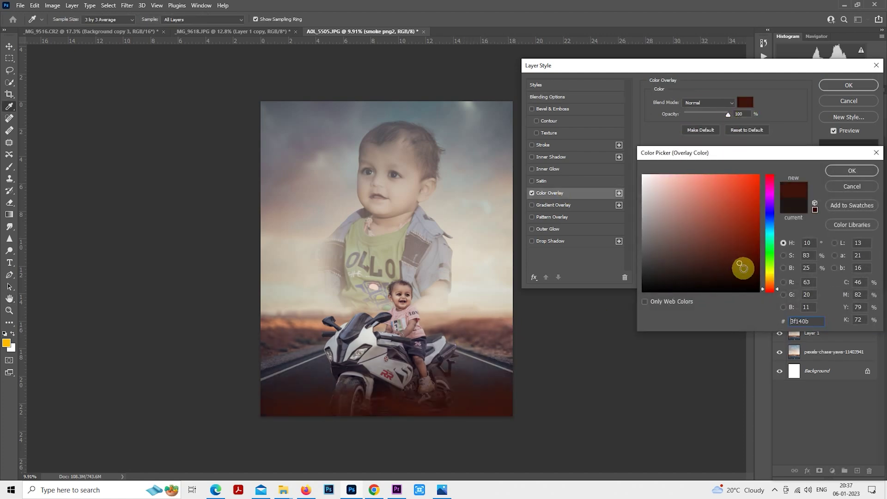
drag(743, 268, 762, 298)
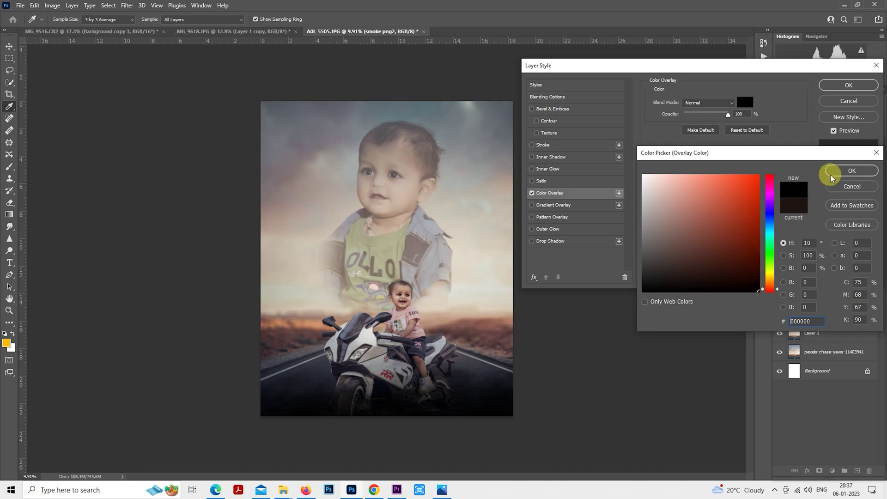
click(850, 171)
click(849, 85)
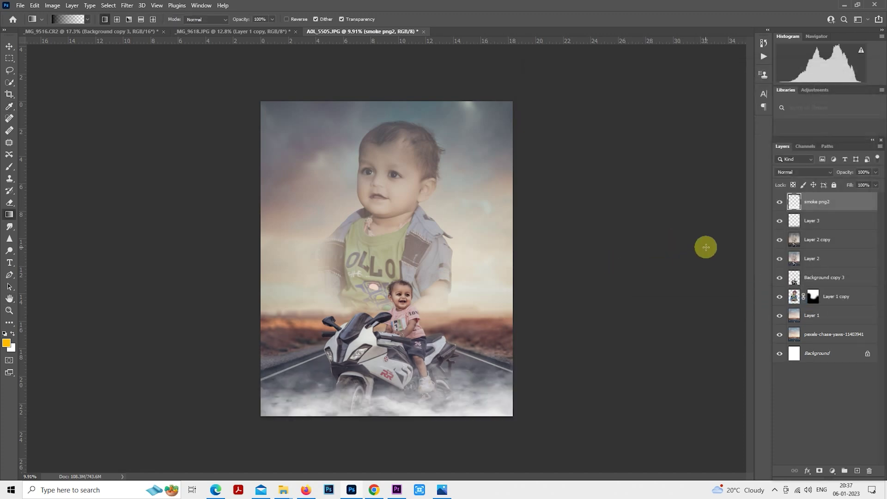
Step: Free Transform the smoke layer taller and set its opacity to 86%
right_click(398, 293)
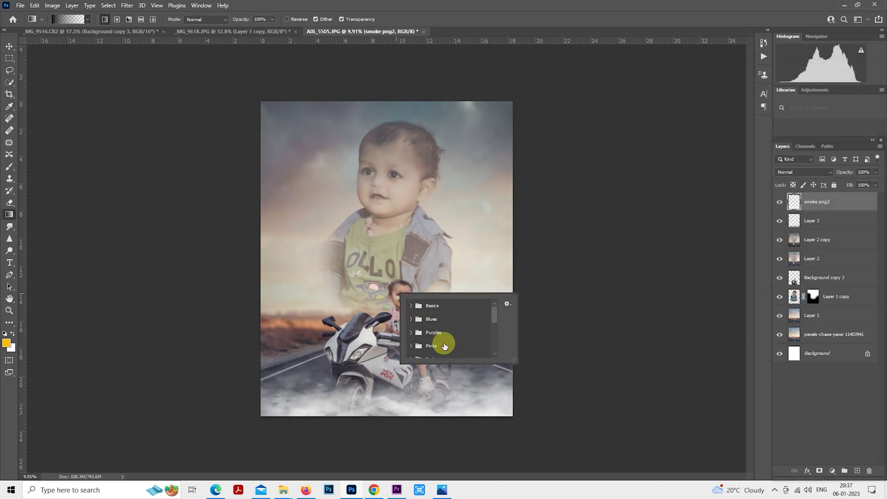
click(9, 57)
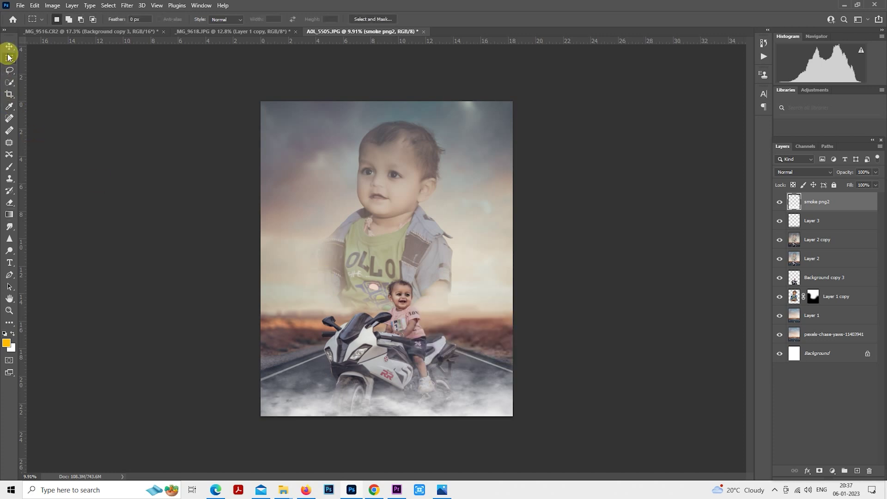
right_click(369, 263)
click(419, 344)
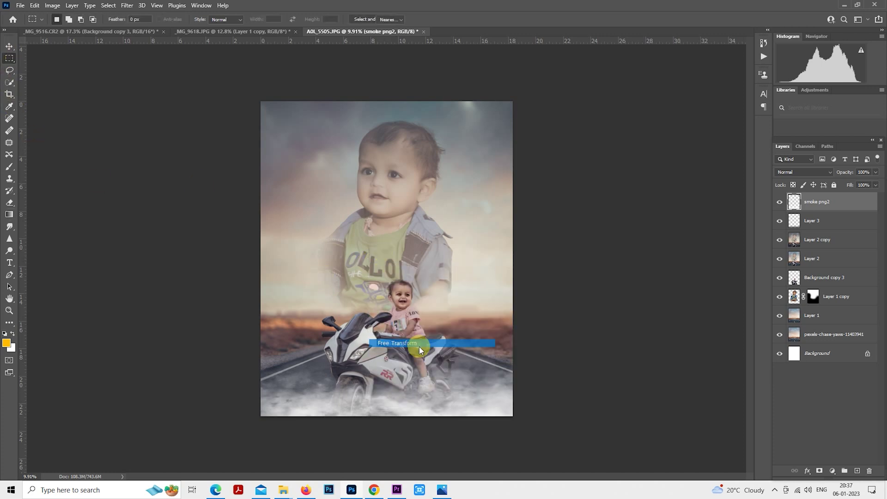
drag(386, 308, 387, 295)
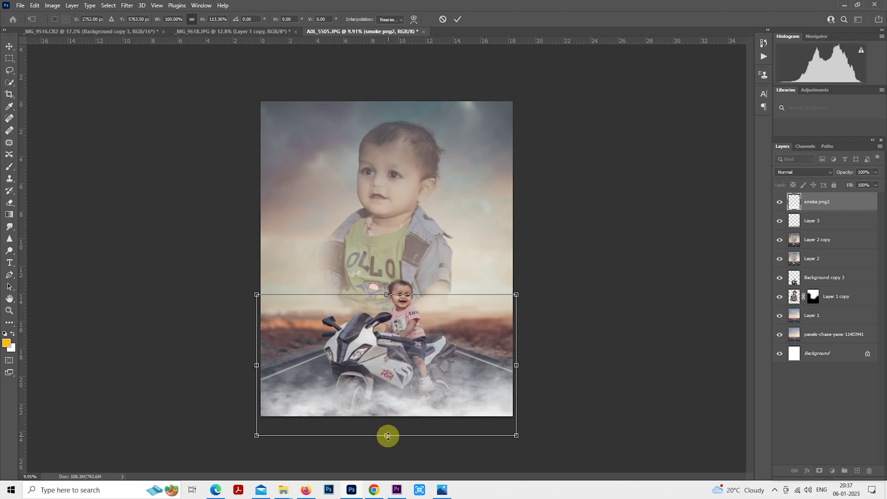
drag(387, 435, 390, 453)
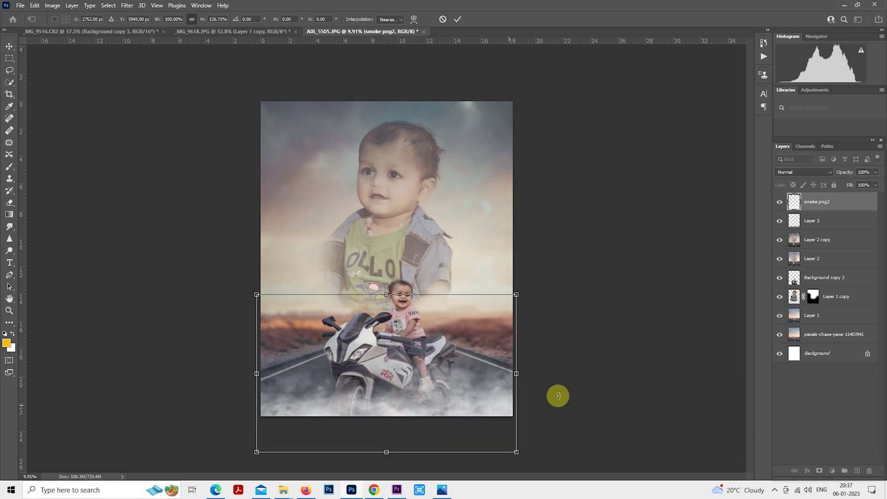
key(Return)
key(5)
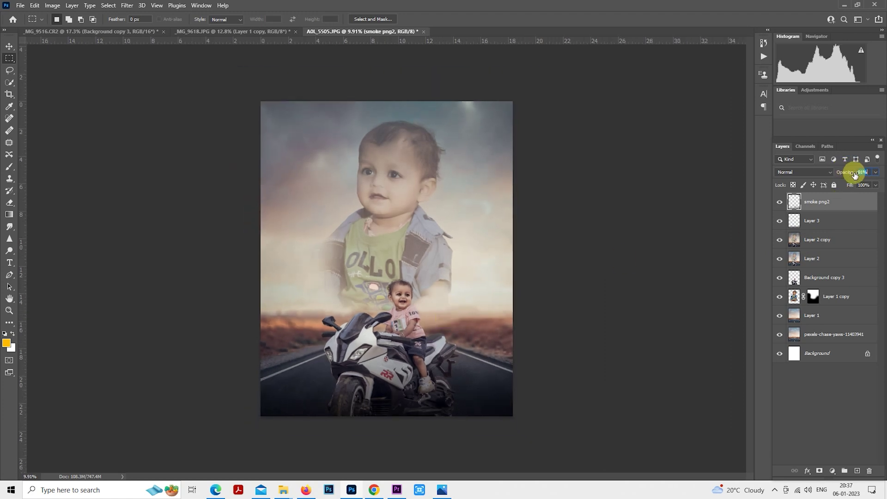
drag(856, 175, 858, 174)
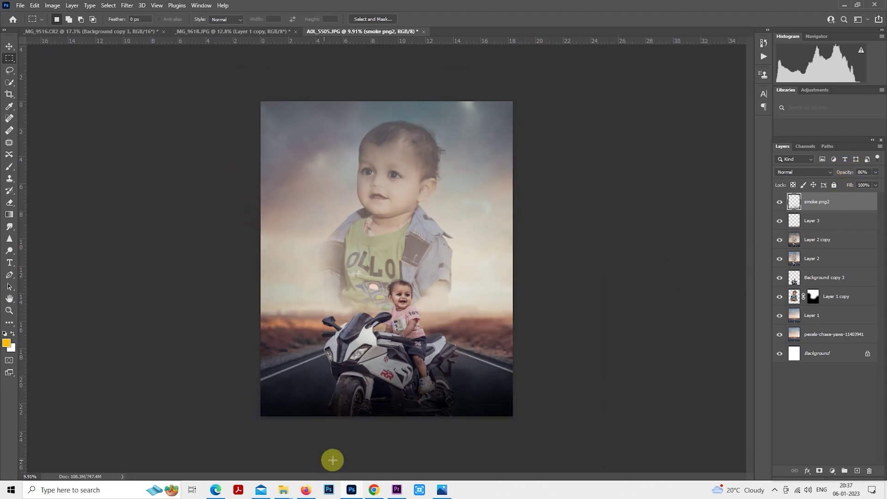
Step: Drag an orange glow image from the spark folder into the poster
click(340, 444)
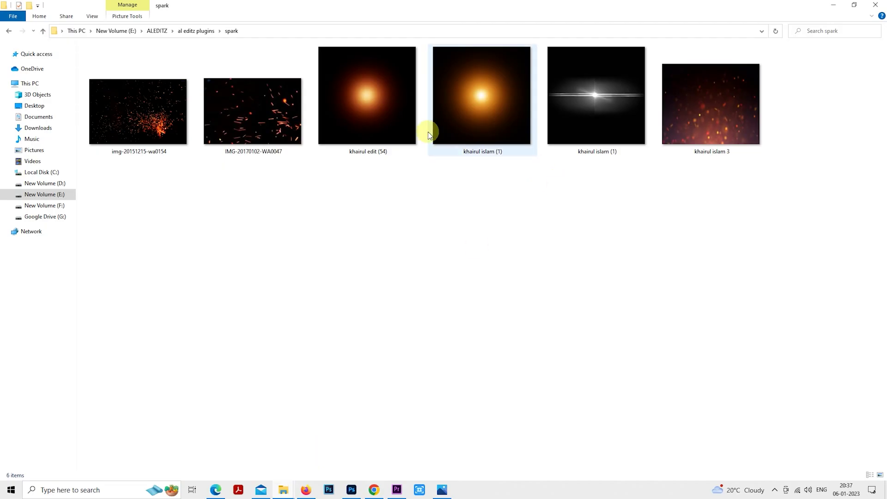
click(393, 119)
drag(494, 108, 459, 381)
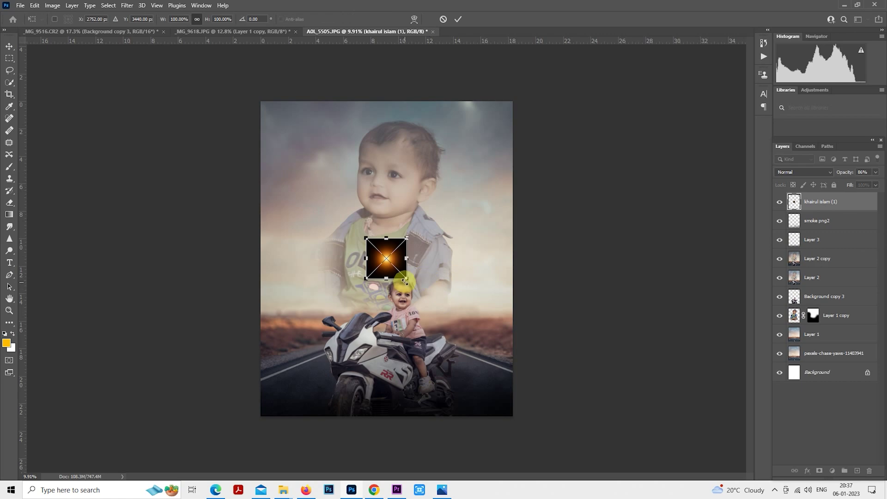
drag(405, 280, 459, 331)
key(Return)
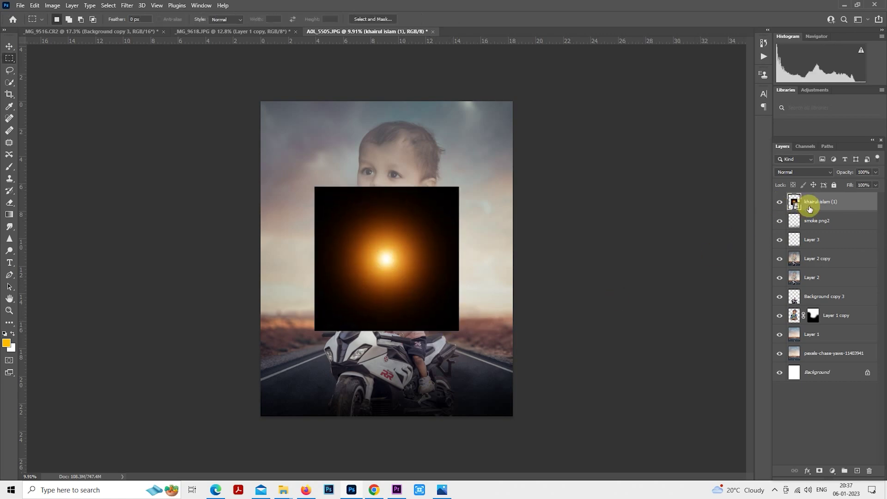
right_click(810, 209)
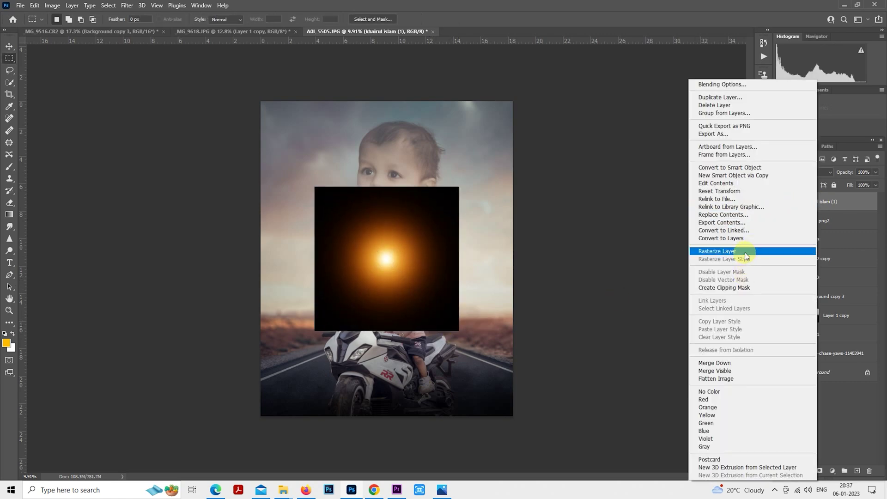
click(745, 252)
click(826, 173)
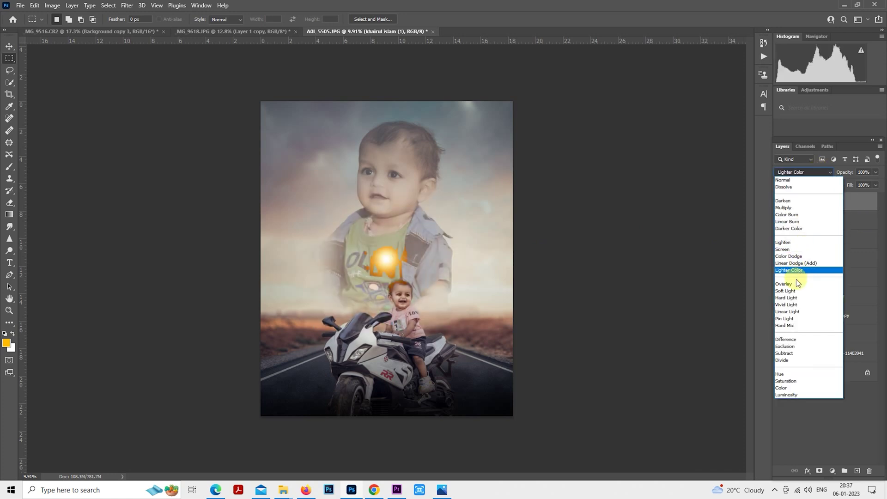
click(786, 249)
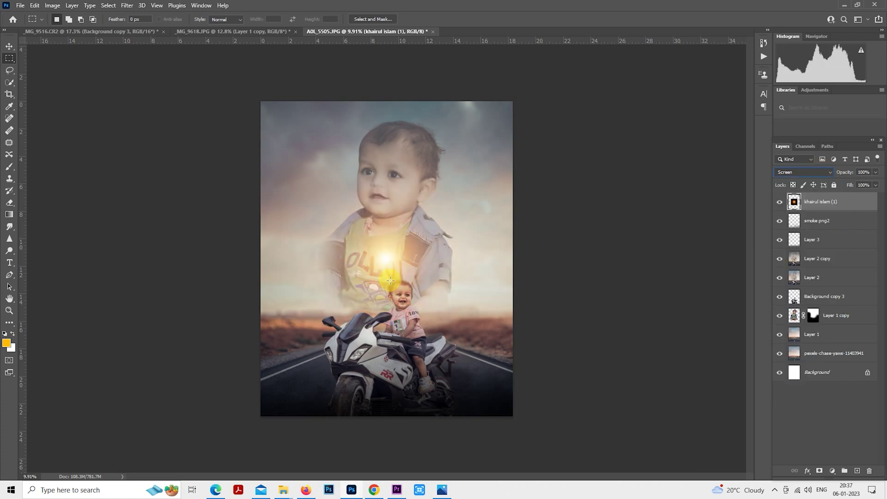
Step: Free-transform the glow larger and stretch it across the poster's right side
scroll(391, 281, down, 2)
right_click(399, 250)
click(448, 330)
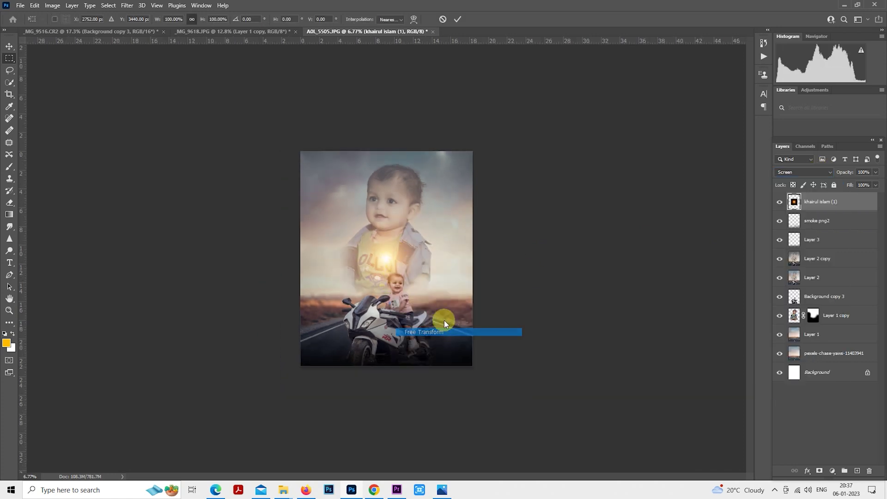
drag(435, 307, 487, 384)
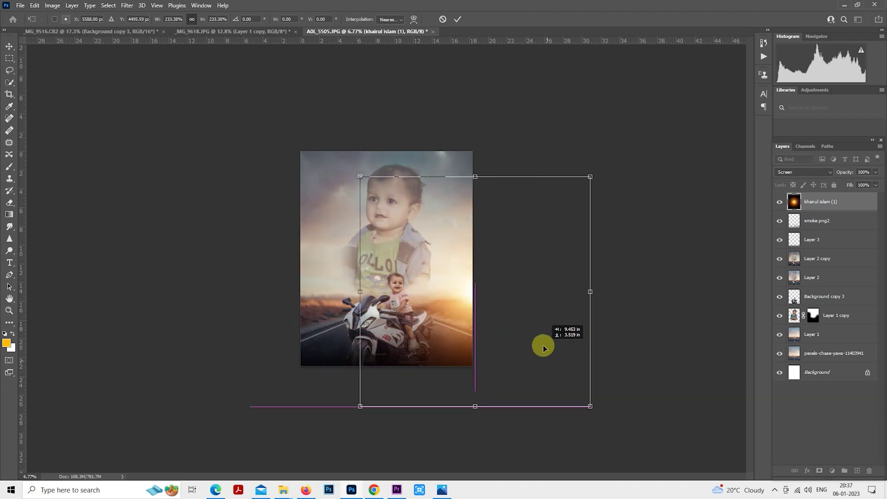
mouse_move(545, 357)
mouse_down()
mouse_move(358, 341)
mouse_move(551, 341)
mouse_up()
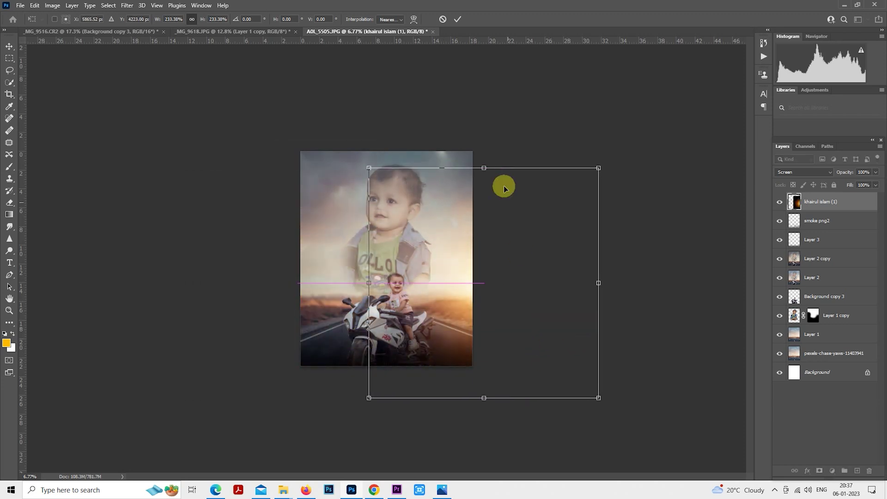
drag(486, 169, 486, 200)
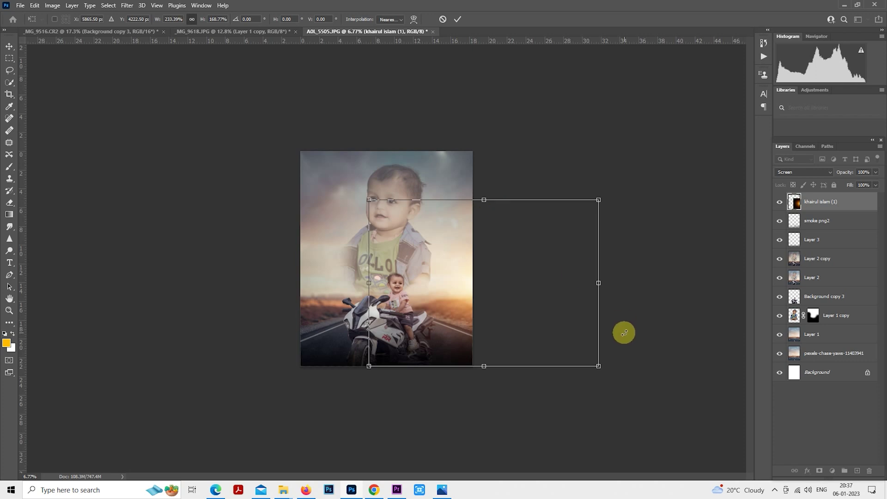
drag(600, 365, 626, 382)
drag(580, 347, 576, 352)
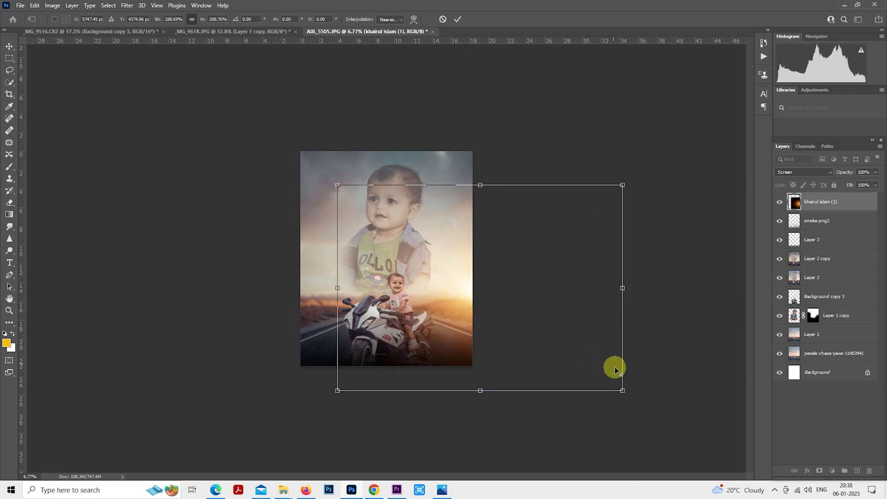
drag(622, 391, 561, 359)
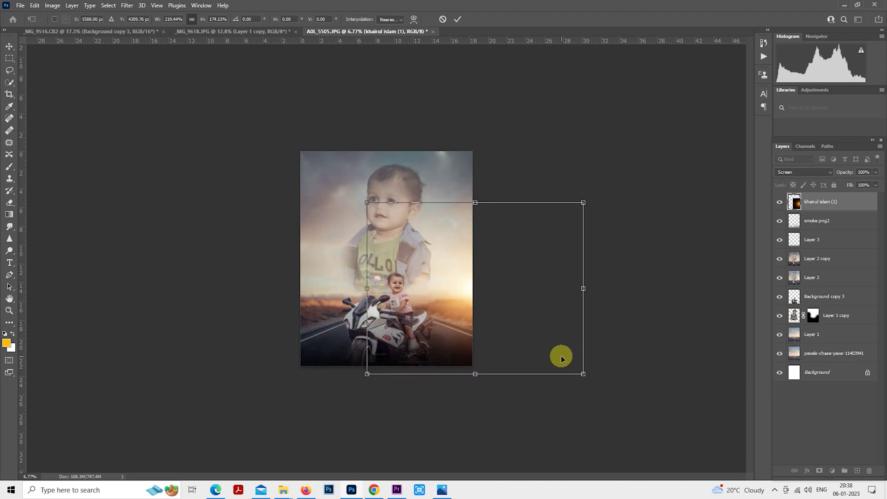
key(Return)
Step: Fit the poster in view and drag in the IMG-20170102-WA0047 sparks image
key(m)
key(ctrl+0)
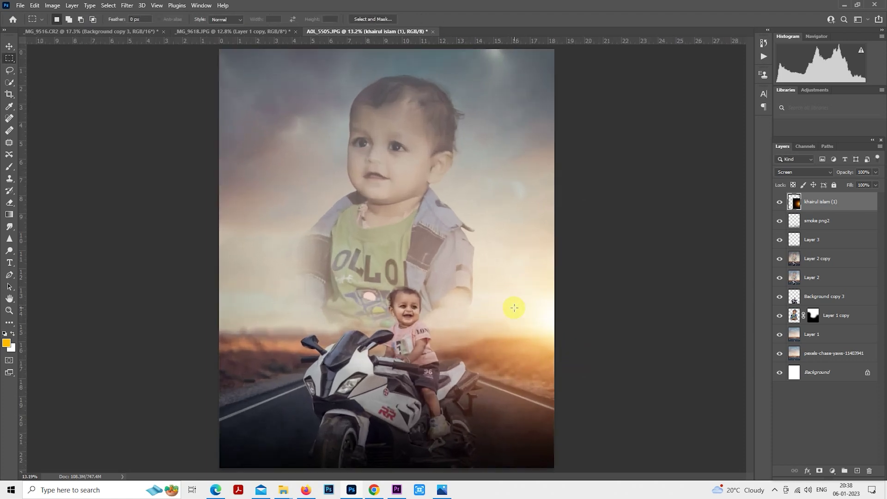
scroll(515, 307, down, 2)
scroll(513, 307, up, 1)
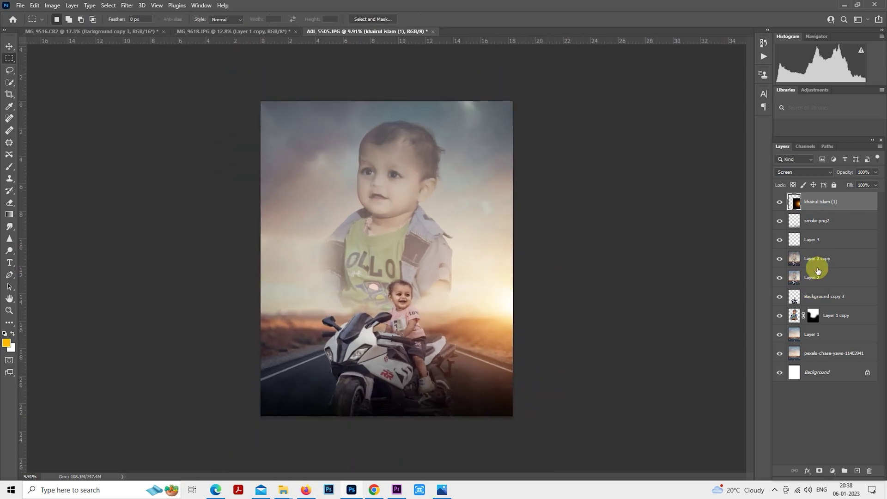
scroll(487, 273, down, 1)
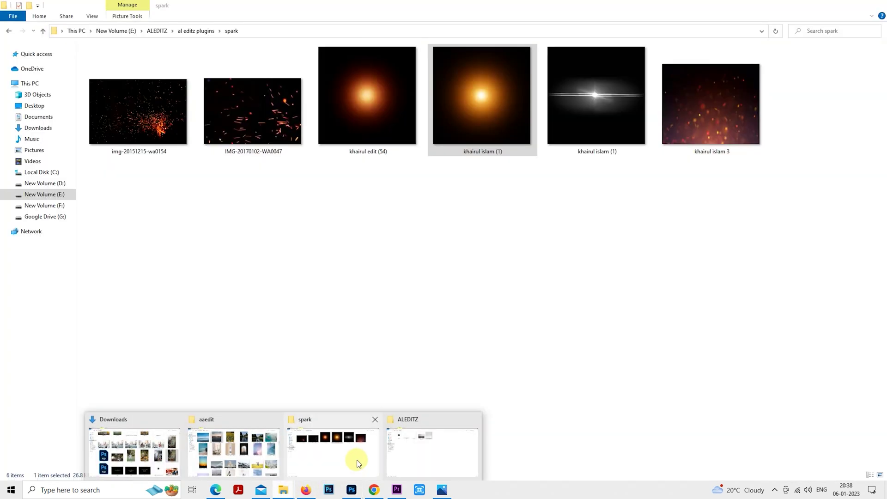
click(351, 462)
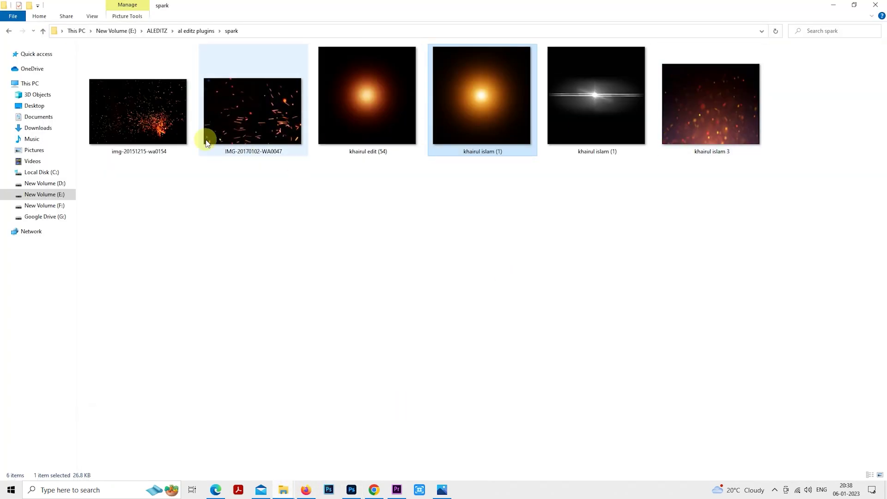
drag(206, 143, 420, 354)
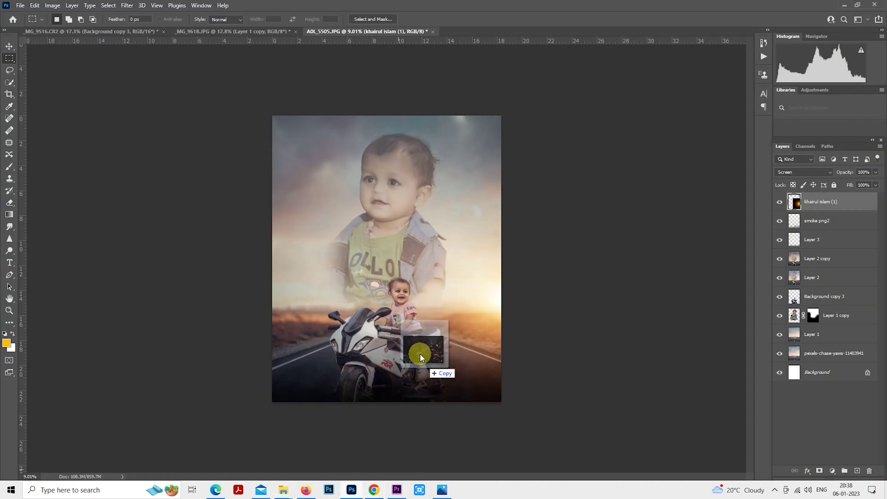
Step: Place the enlarged sparks image, rasterize it and flip it horizontally
drag(413, 277, 485, 356)
click(795, 200)
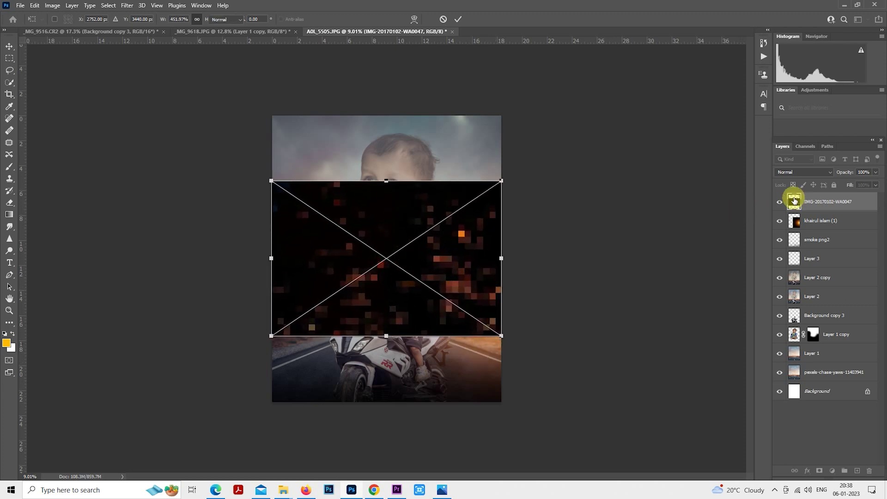
right_click(807, 202)
click(733, 257)
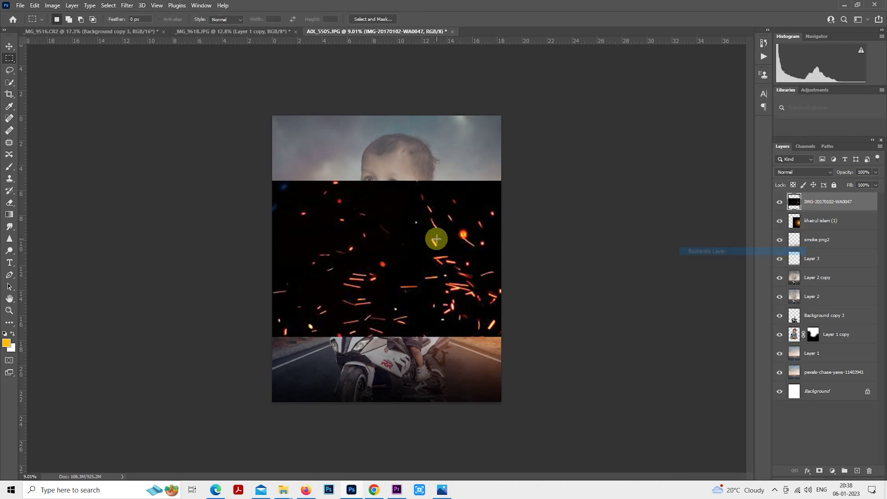
right_click(435, 237)
click(458, 319)
right_click(448, 262)
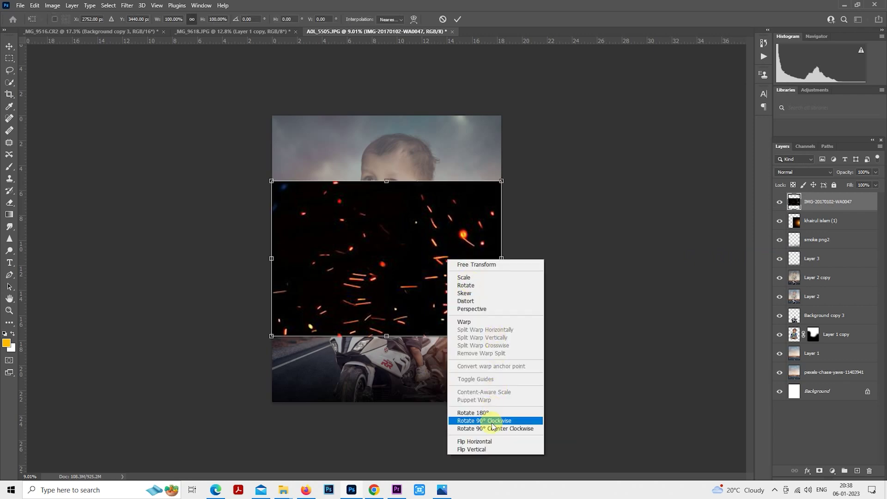
click(483, 438)
key(Return)
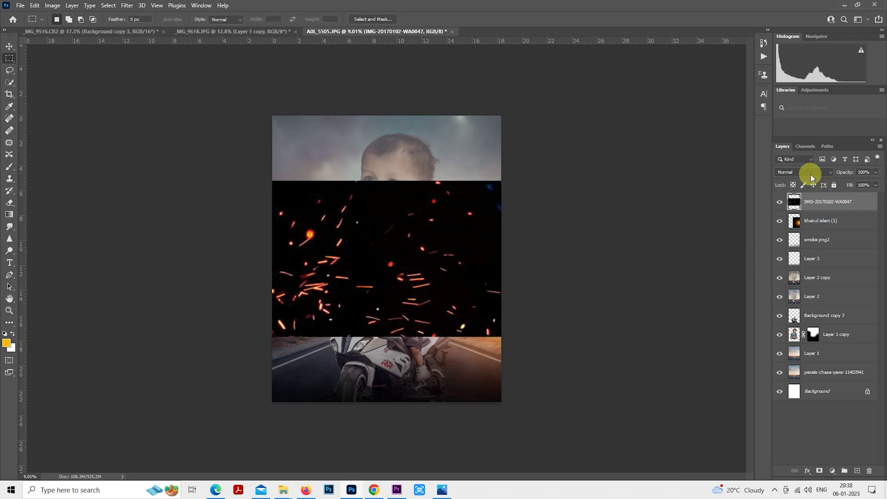
Step: Set the sparks to Screen mode, then scale and move them down to the poster's bottom edge
click(804, 172)
click(785, 244)
right_click(404, 242)
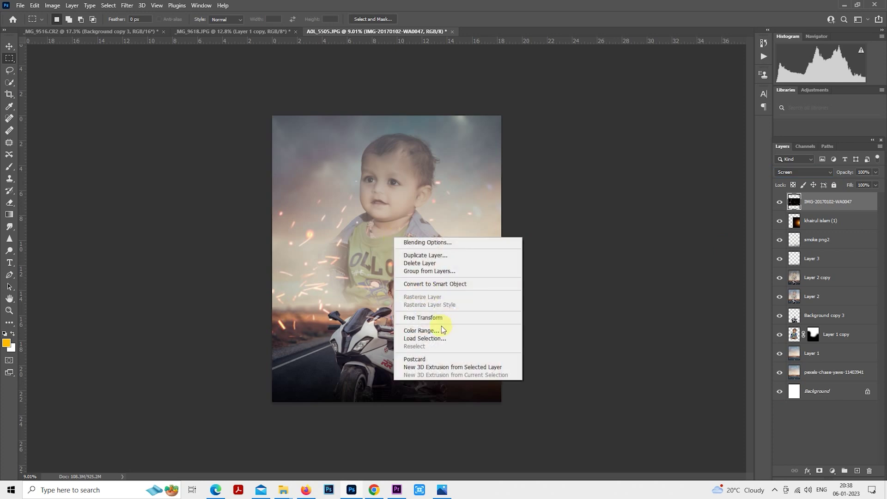
click(442, 317)
drag(423, 254, 425, 318)
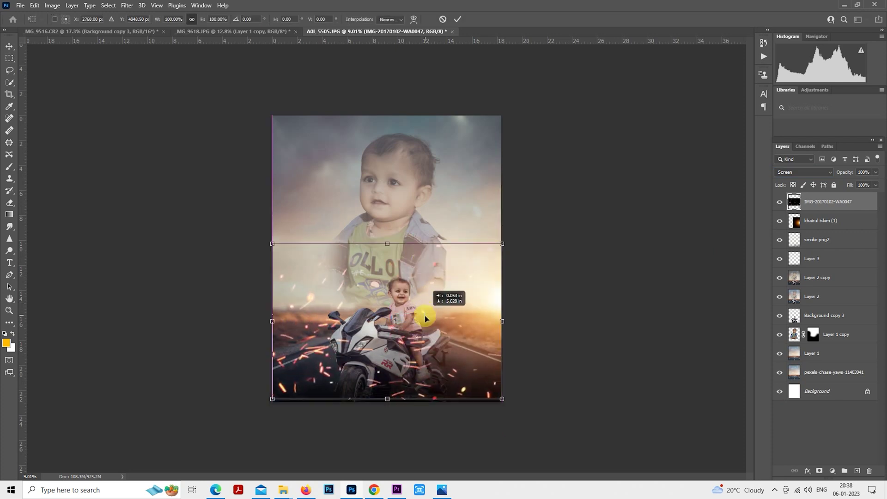
drag(388, 246, 388, 312)
drag(502, 402, 516, 427)
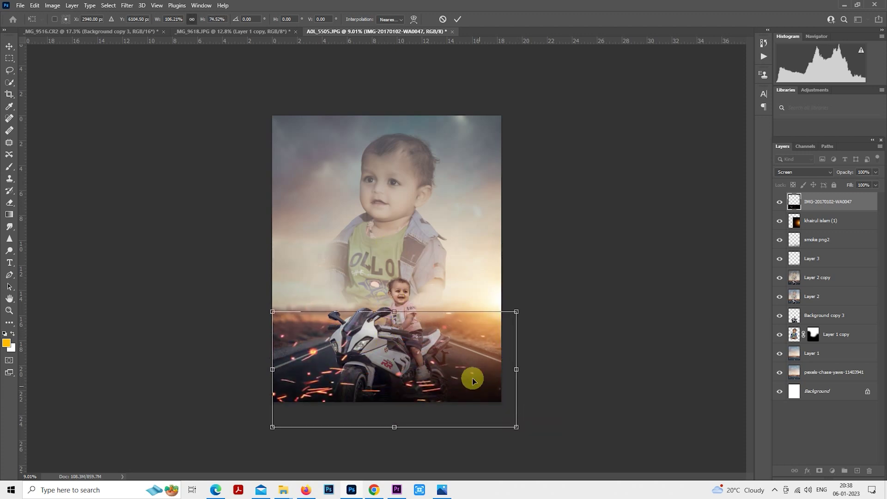
drag(466, 371, 465, 391)
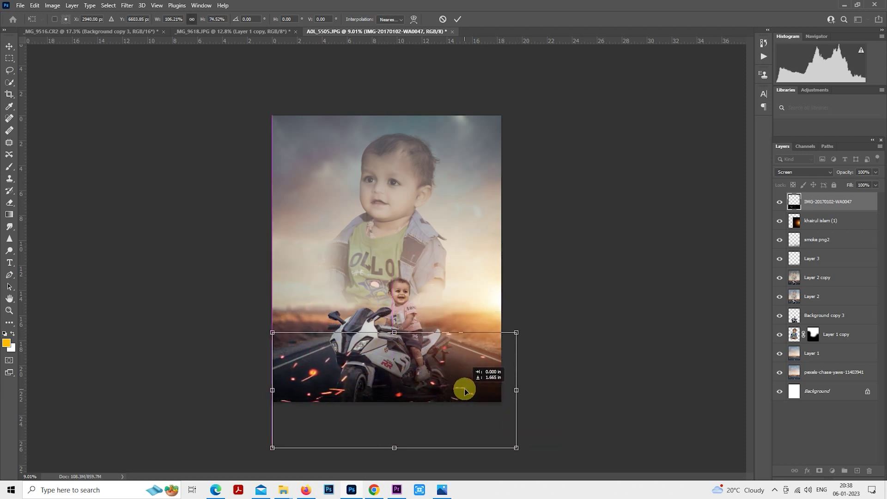
key(Return)
key(m)
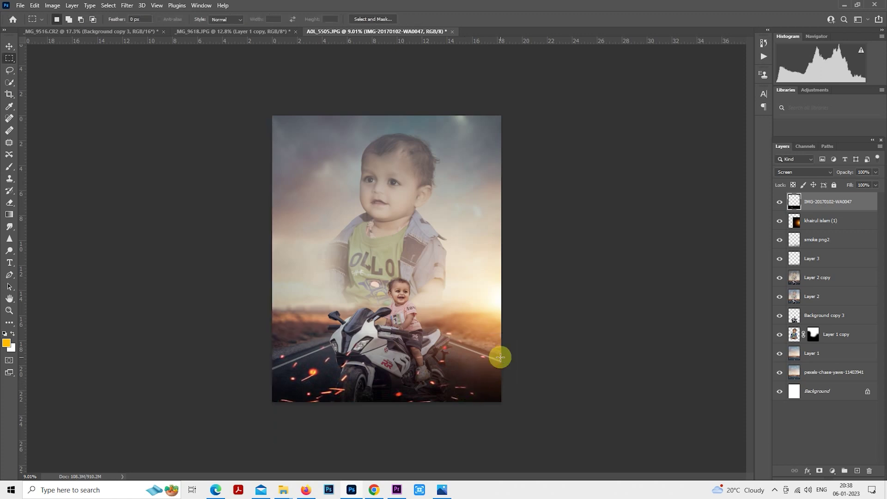
Step: Apply a Motion Blur to the sparks layer with Angle 25° and Distance 120 pixels
click(127, 5)
mouse_move(179, 131)
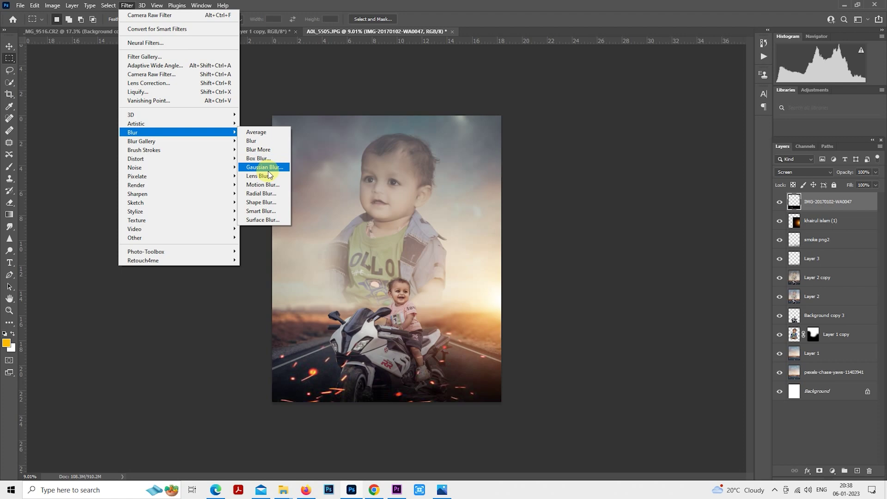
click(262, 185)
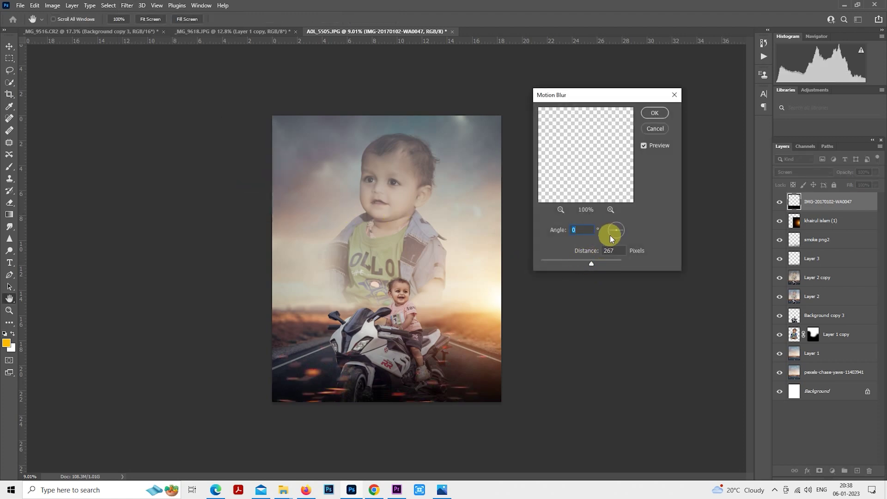
drag(611, 235, 609, 237)
drag(578, 261, 572, 262)
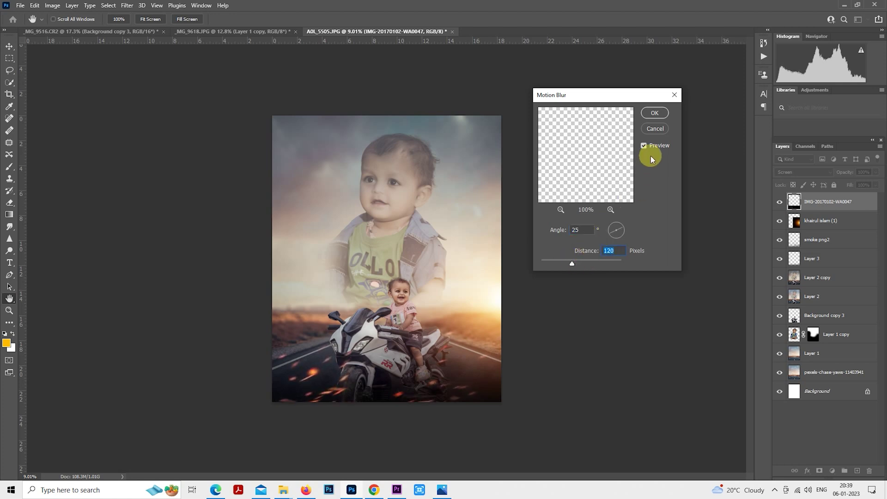
click(655, 113)
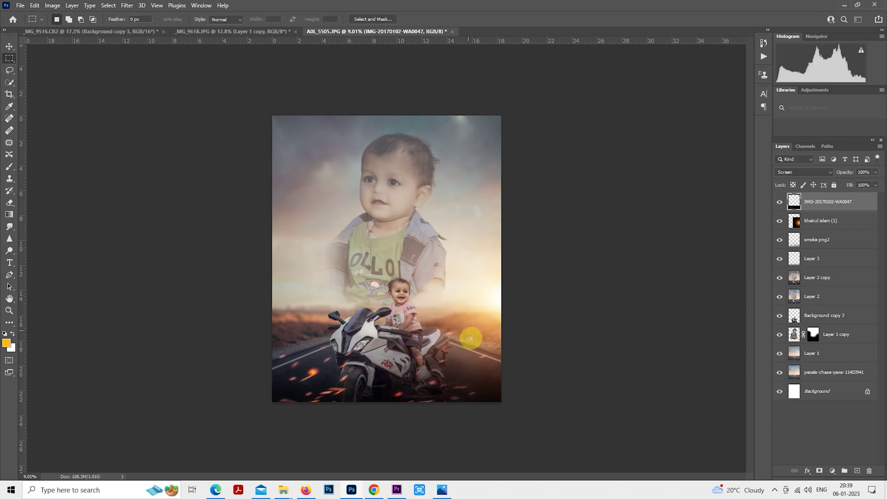
scroll(459, 315, up, 1)
scroll(458, 316, down, 2)
scroll(427, 267, up, 1)
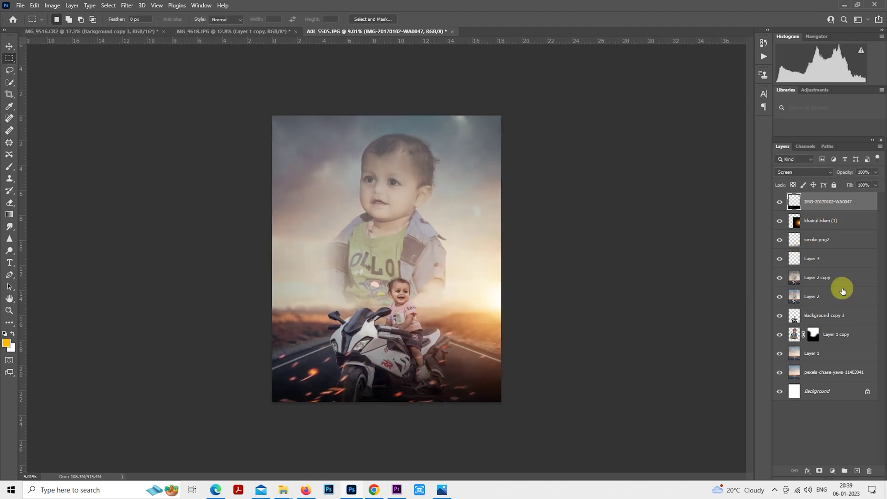
click(833, 471)
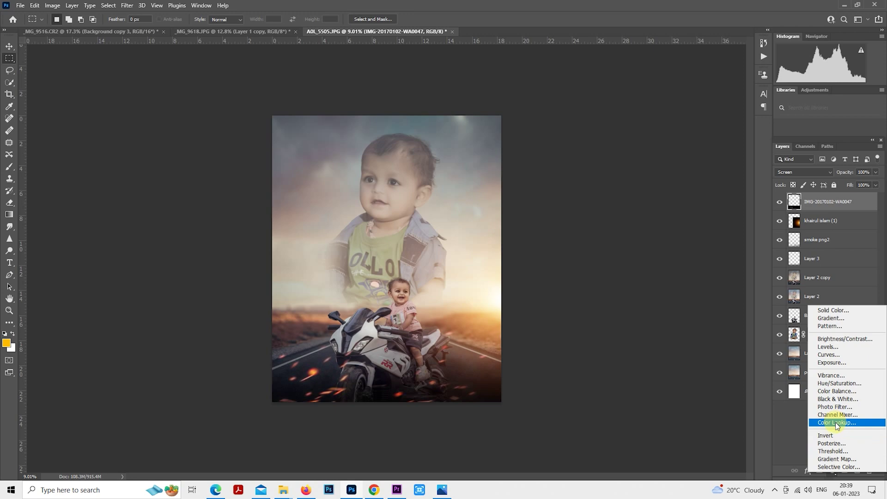
Step: Add a Color Lookup layer using Crisp_Winter.look and lower its opacity to 45%
click(838, 422)
click(593, 84)
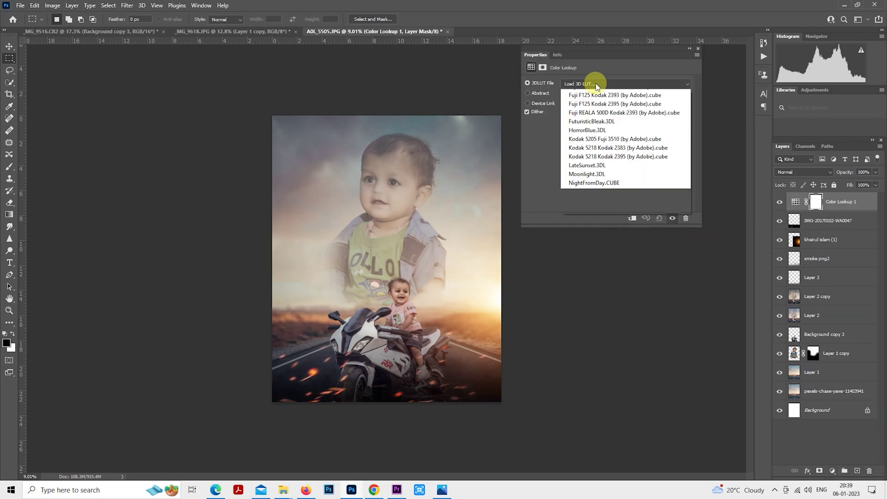
click(597, 121)
click(617, 85)
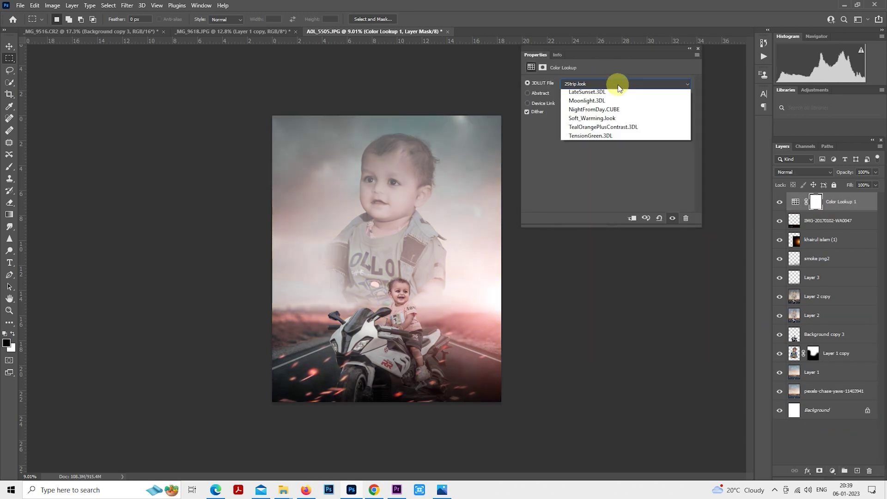
key(Down)
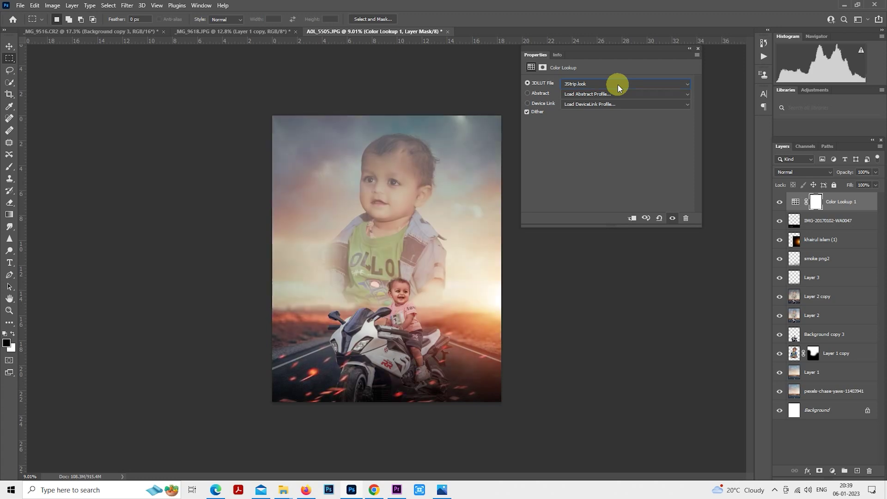
key(Down)
key(Down)
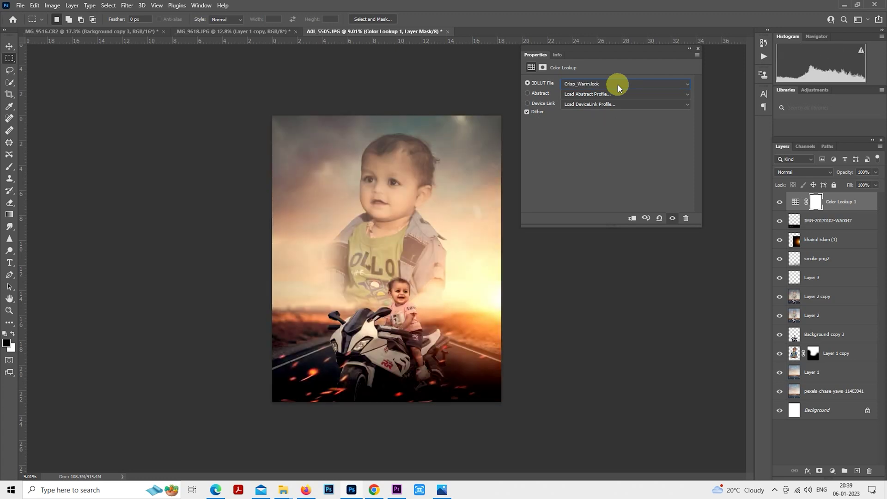
key(Down)
key(Up)
key(Down)
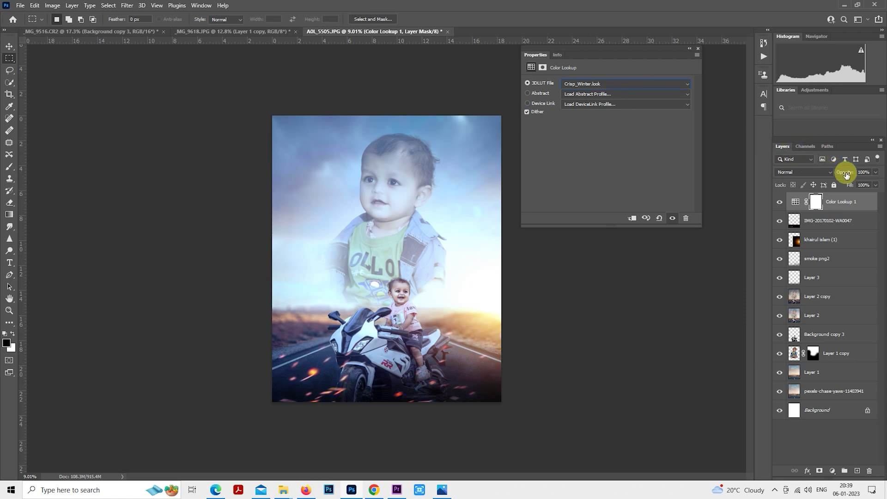
mouse_move(847, 175)
mouse_down()
mouse_move(812, 177)
mouse_move(820, 177)
mouse_up()
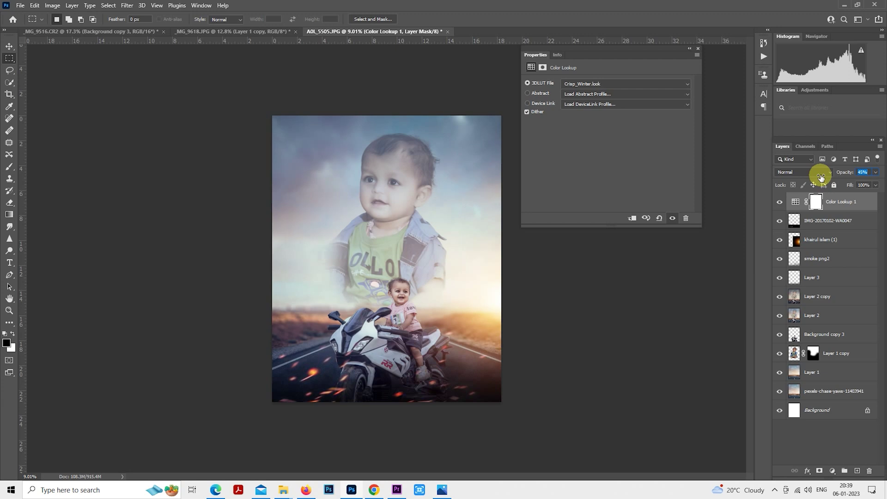
click(698, 48)
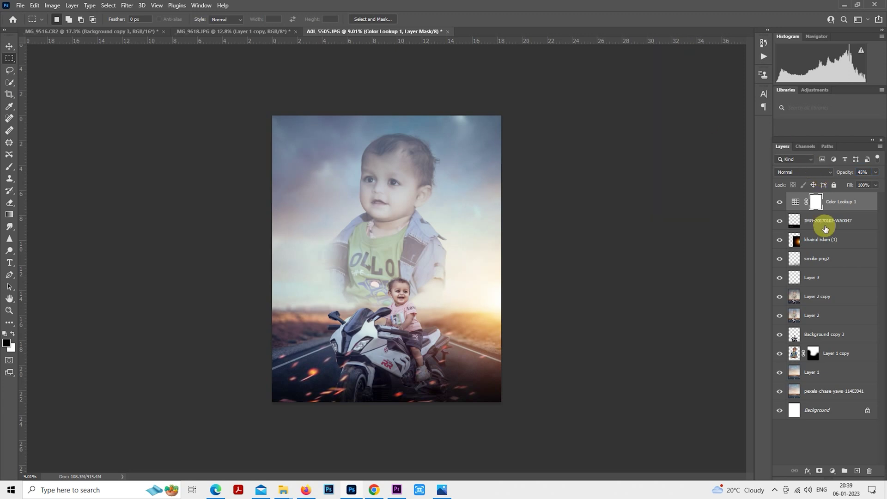
Step: Duplicate Layer 2 copy and in Camera Raw set Clarity +41, Highlights -24, Shadows +24, Whites -22, Blacks +22
click(820, 296)
key(ctrl+j)
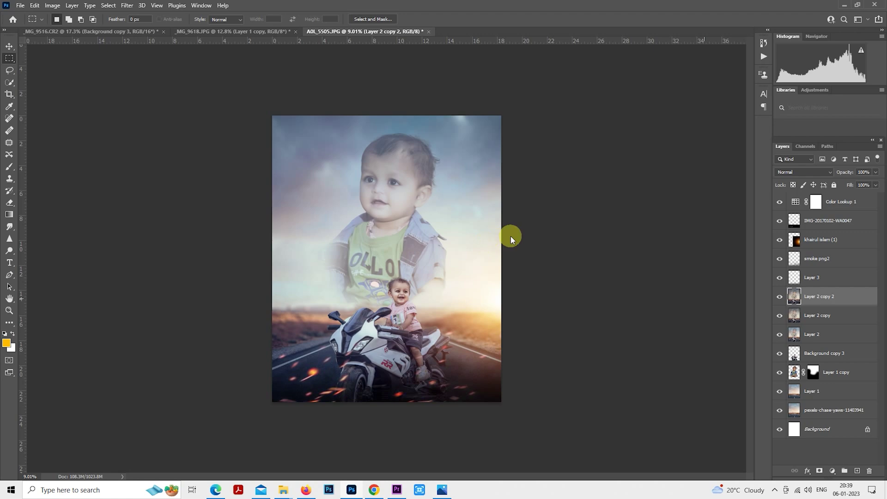
key(ctrl+shift+a)
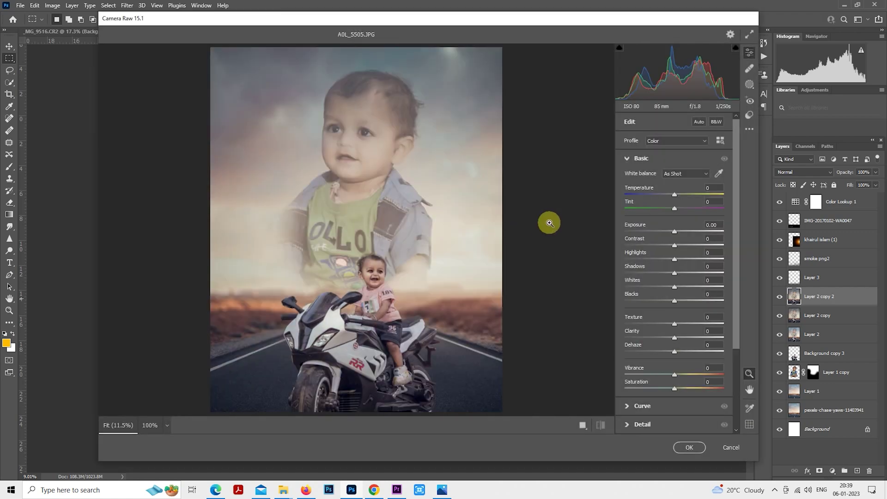
click(750, 115)
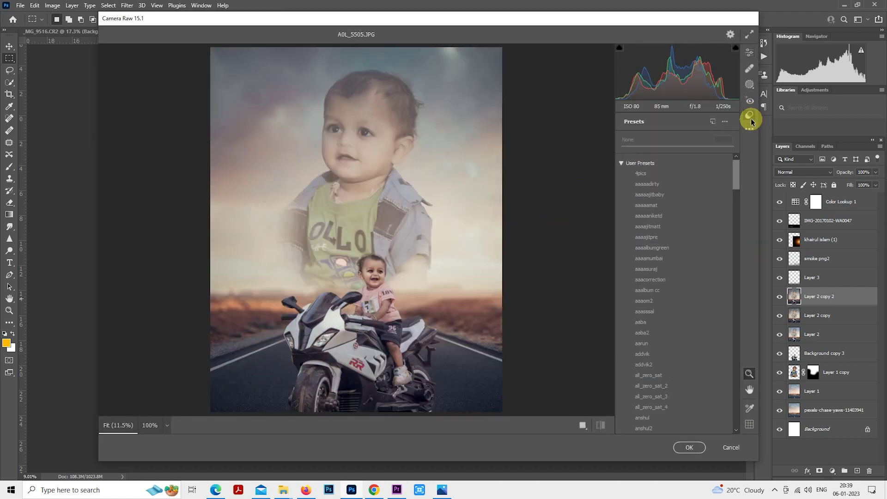
click(750, 53)
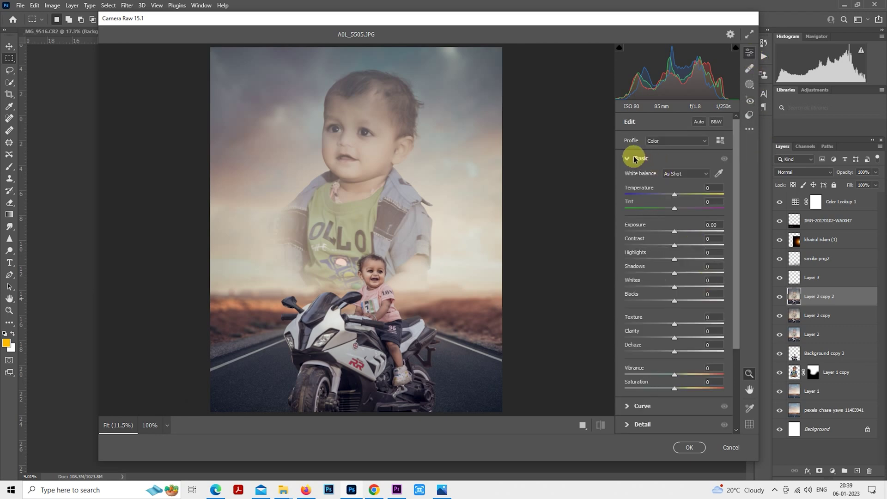
click(695, 339)
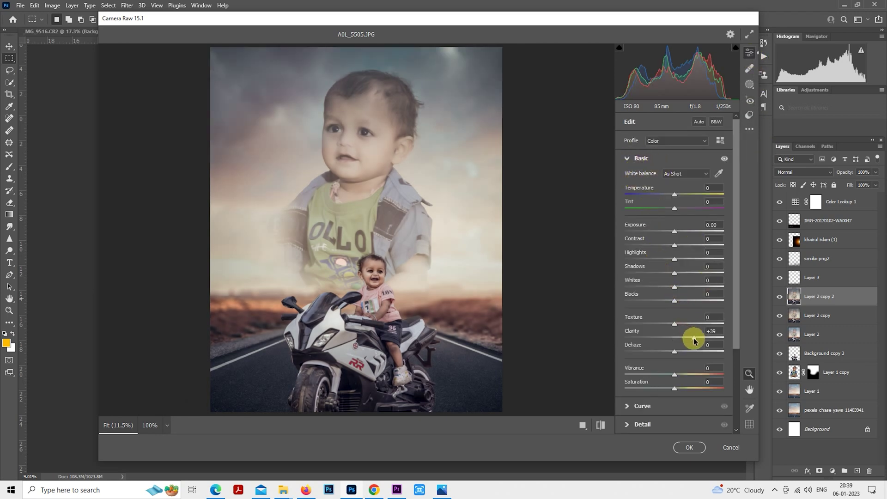
click(661, 259)
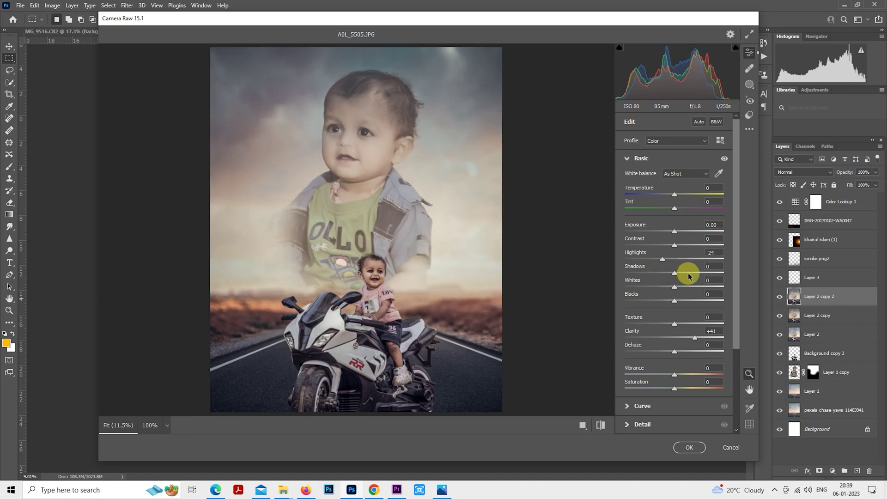
drag(689, 274, 686, 274)
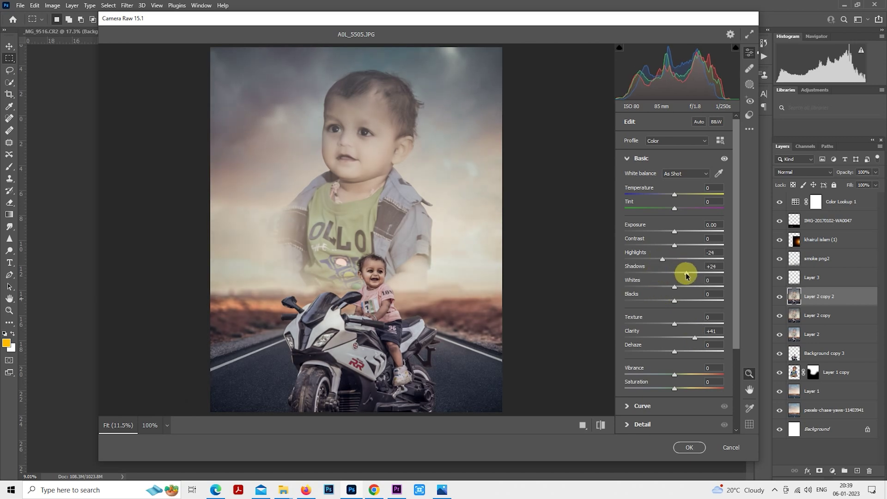
click(664, 287)
click(685, 301)
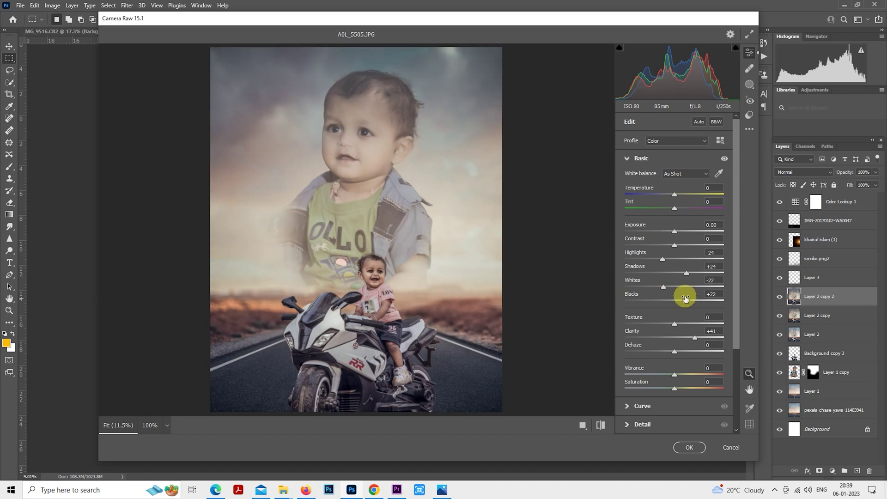
Step: Add a Camera Raw vignette of -10 with Roundness +53 and Feather 100
click(628, 159)
click(643, 279)
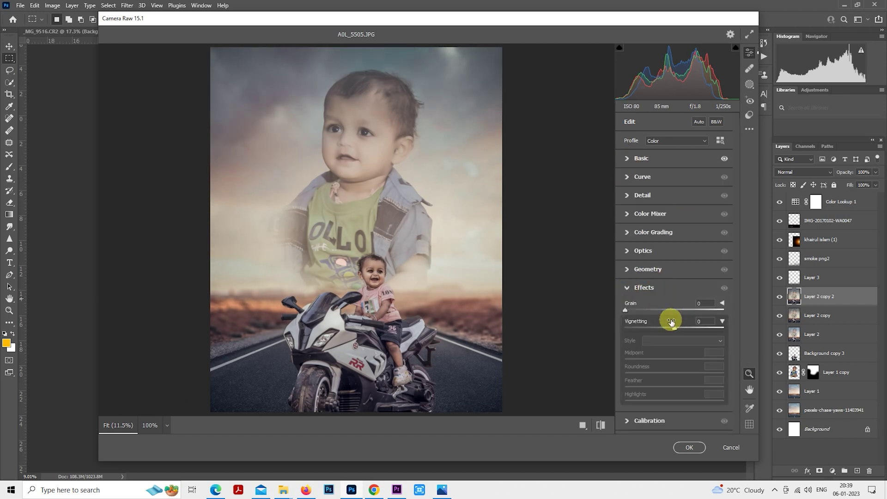
click(667, 328)
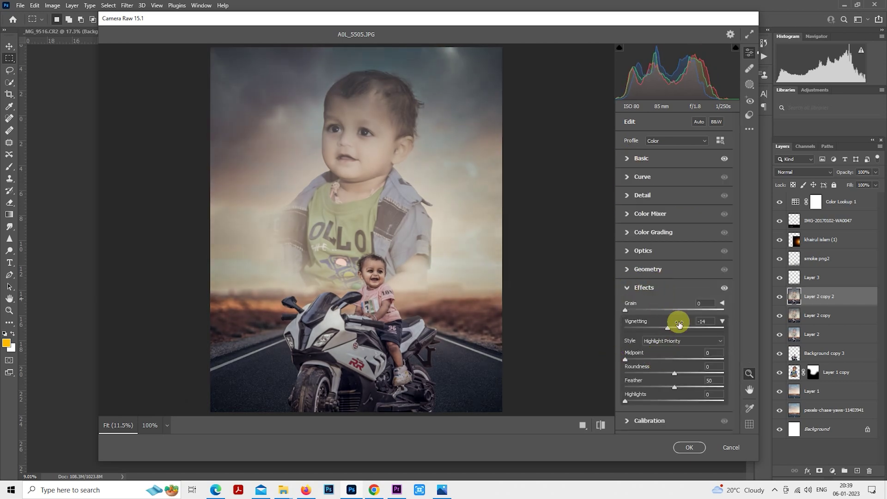
drag(668, 327, 670, 326)
mouse_move(675, 373)
mouse_down()
mouse_move(701, 373)
mouse_move(738, 396)
mouse_up()
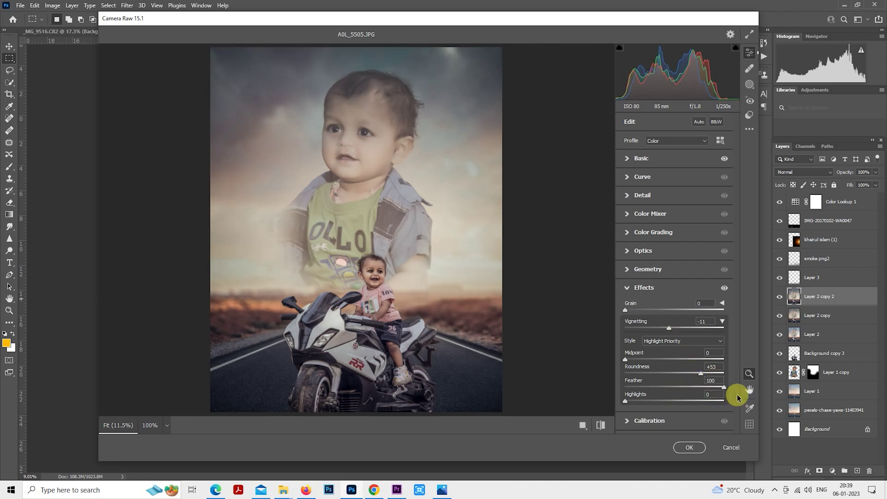
click(667, 330)
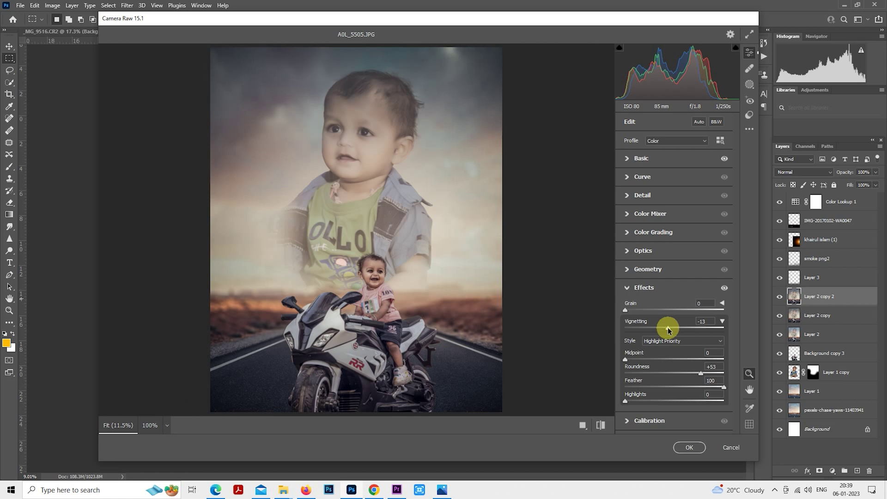
drag(668, 330, 671, 329)
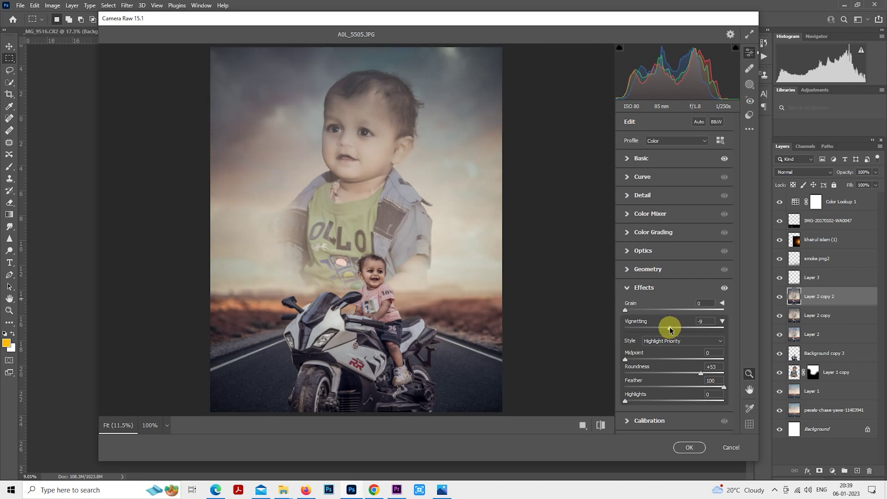
click(601, 426)
Step: Apply the Camera Raw edits, then preview Crisp_Warm.look and keep Color Lookup 1 on Crisp_Winter.look
click(689, 448)
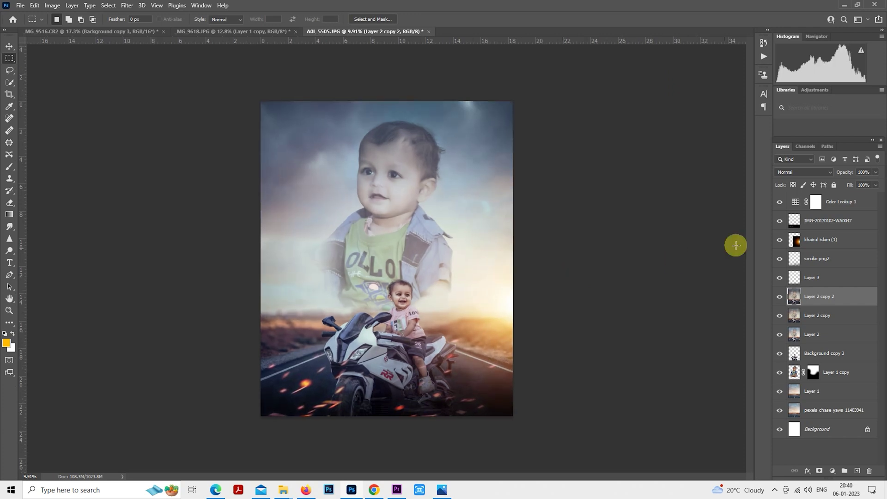
double_click(796, 203)
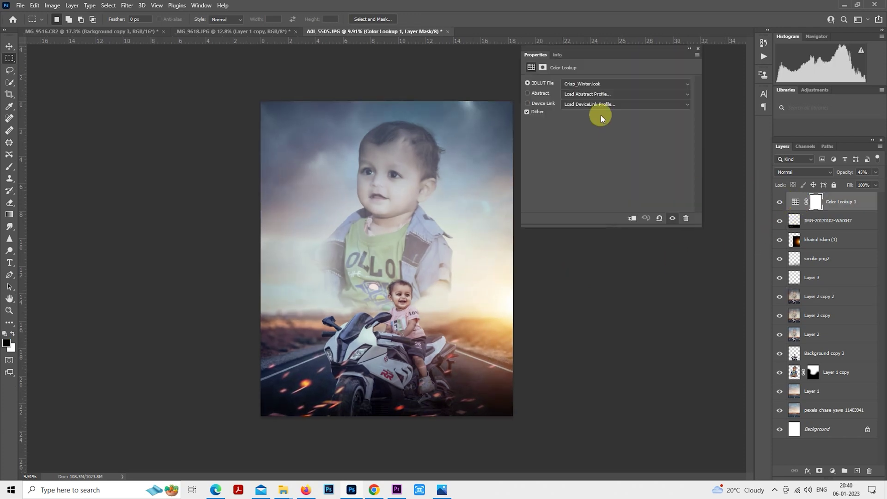
click(599, 83)
key(Up)
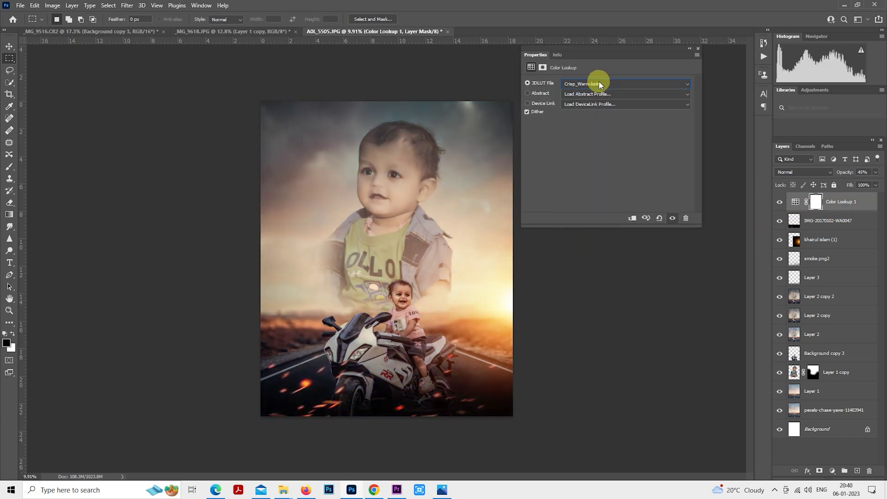
key(Down)
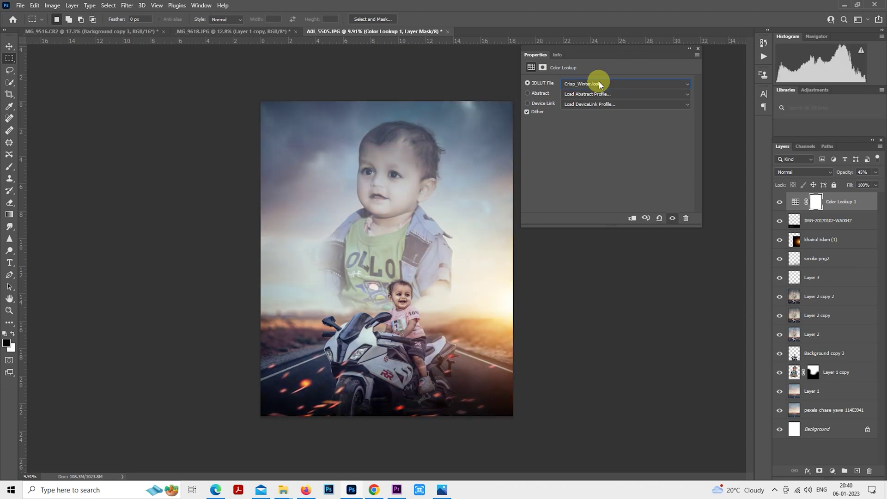
click(698, 48)
scroll(449, 226, up, 1)
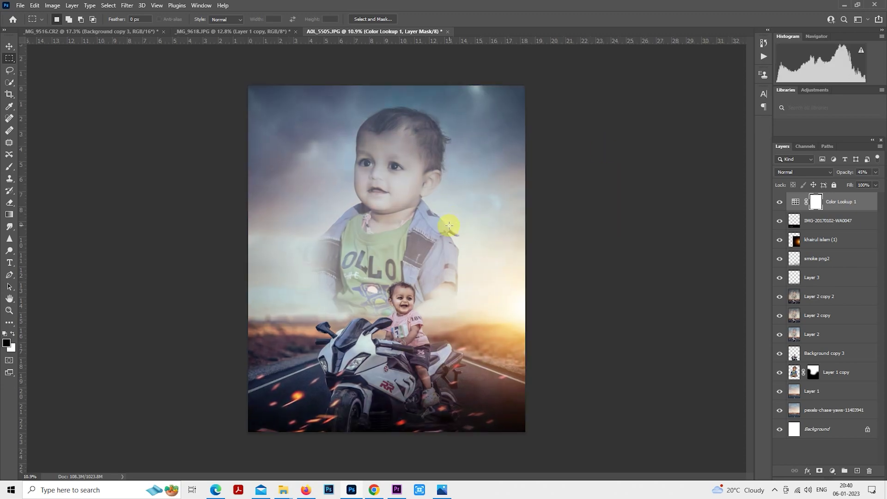
scroll(448, 226, down, 1)
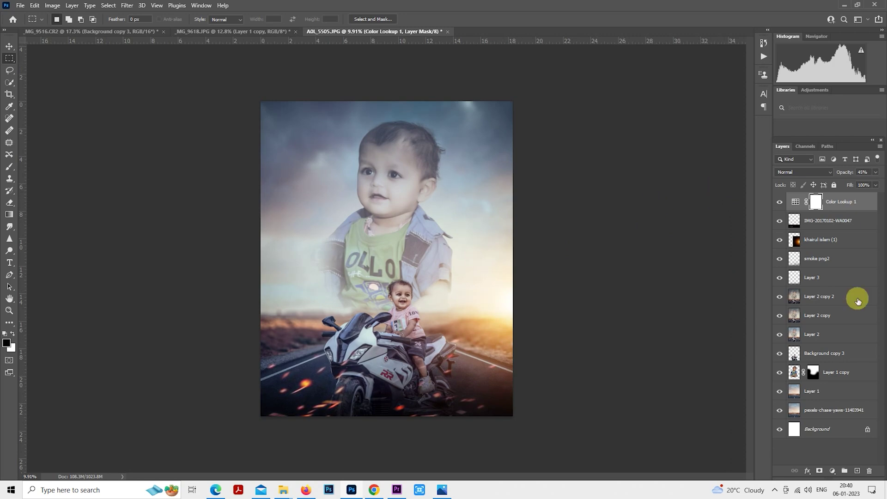
Step: On a new layer, stroke a marquee just inside the poster edges with a 3 px white border
click(858, 470)
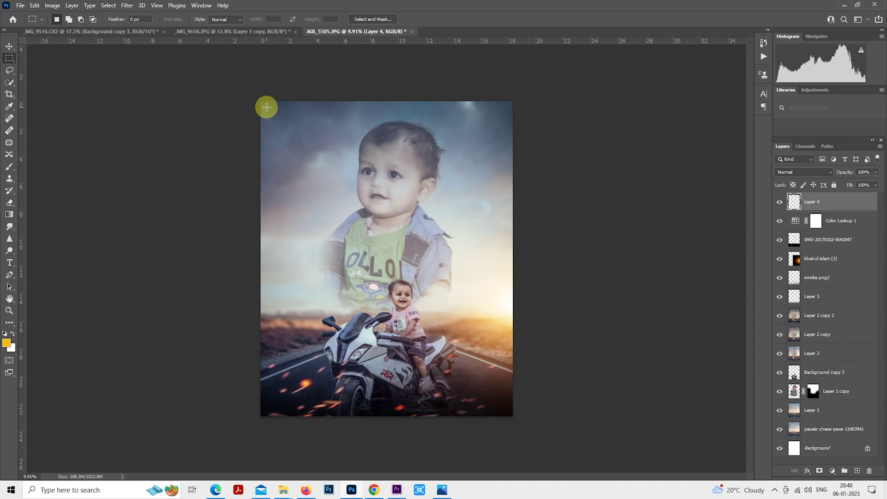
drag(266, 107, 507, 409)
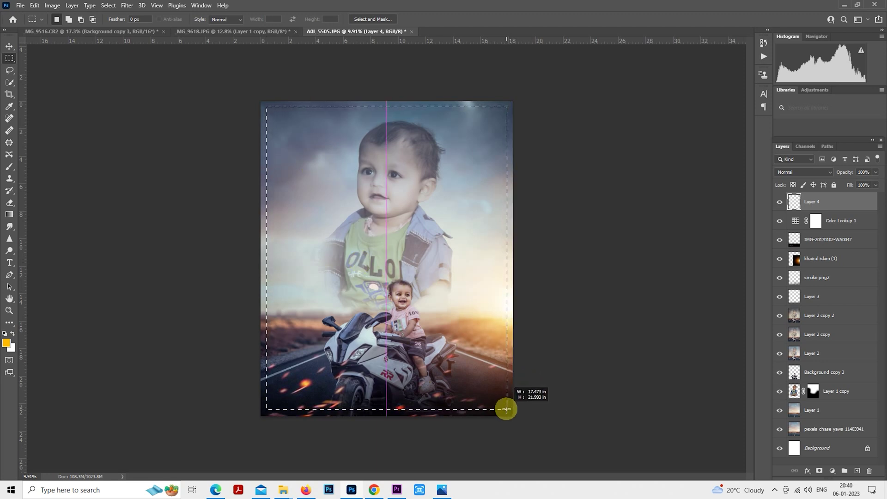
right_click(405, 257)
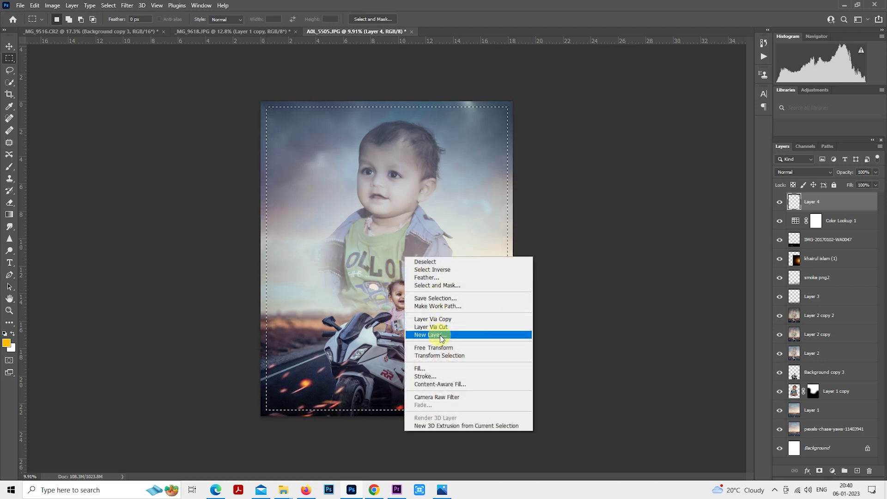
click(447, 377)
click(419, 159)
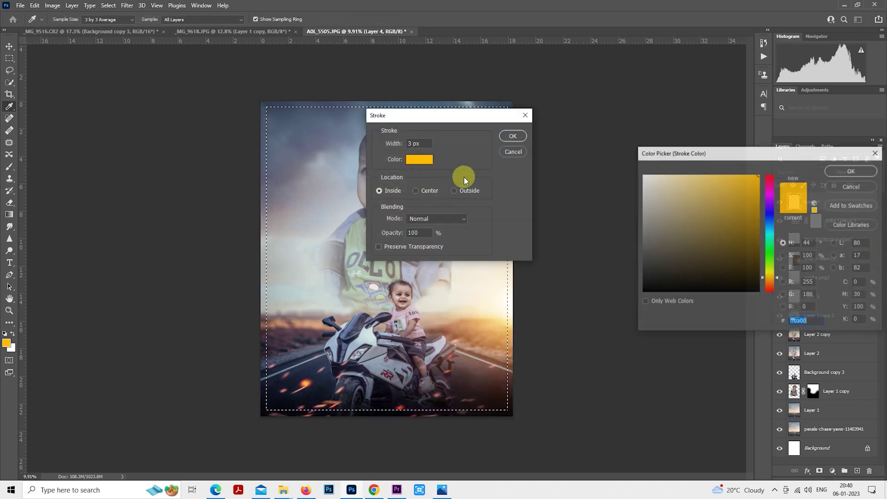
click(852, 170)
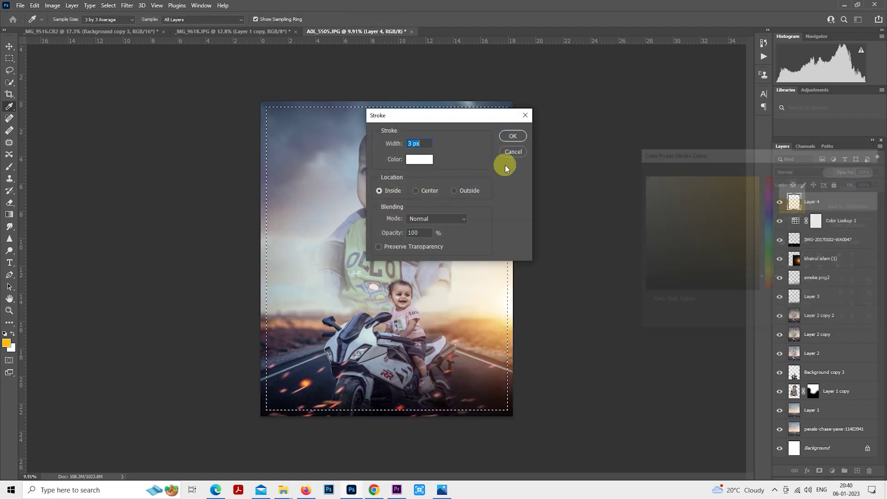
click(513, 135)
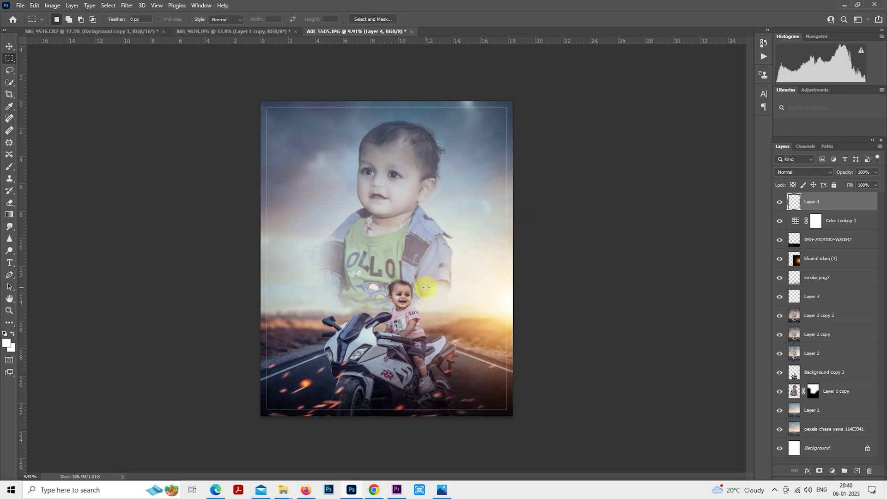
scroll(426, 287, up, 1)
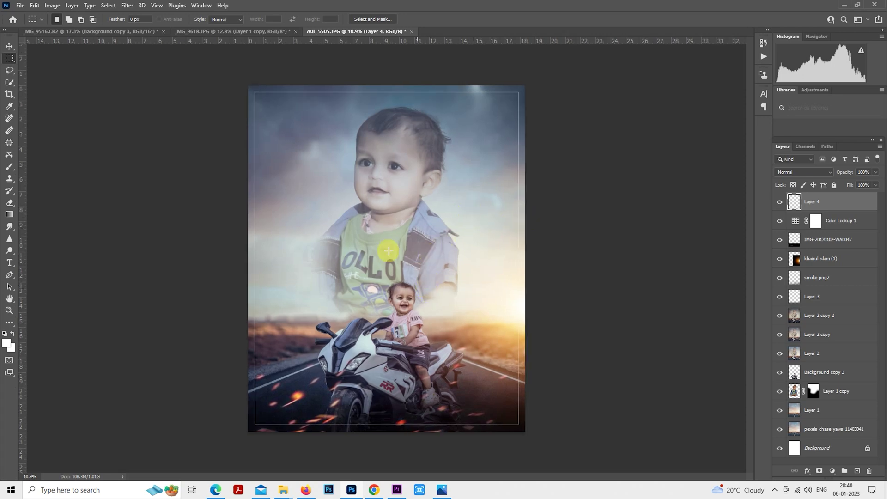
Step: Type the large white title '1st Birthday Bash' near the child's face
click(10, 263)
scroll(176, 284, up, 2)
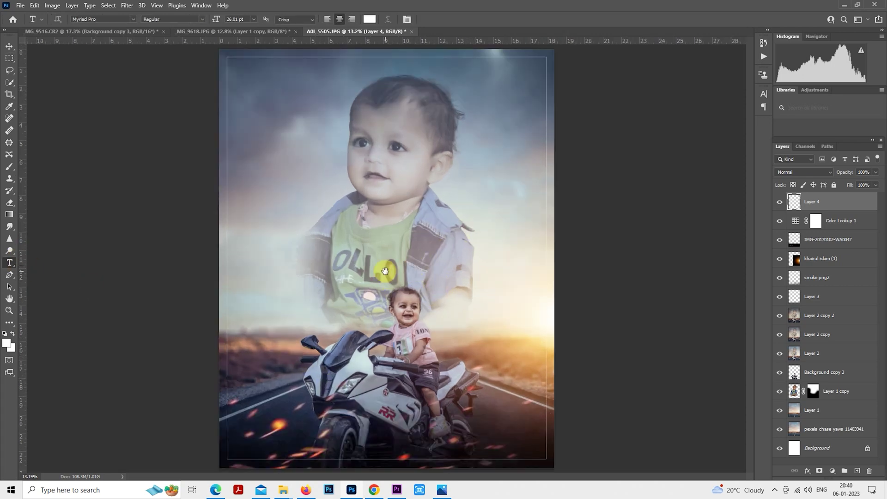
scroll(349, 206, up, 2)
click(349, 205)
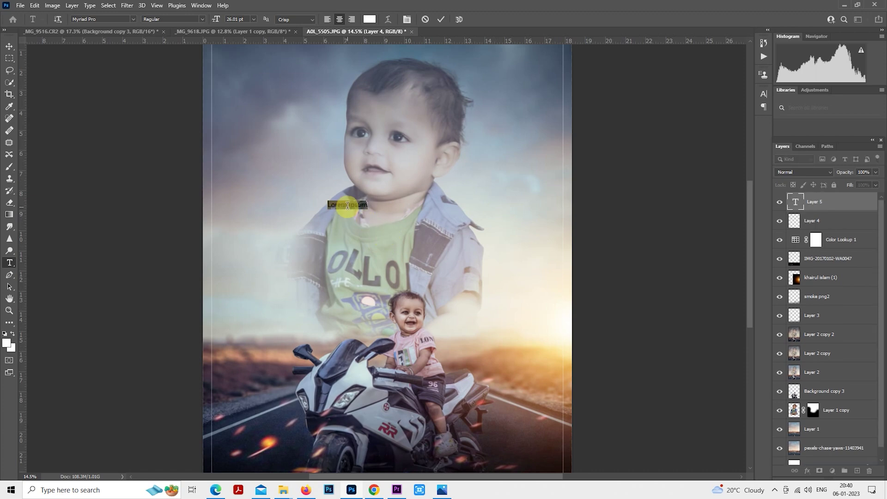
drag(214, 18, 264, 19)
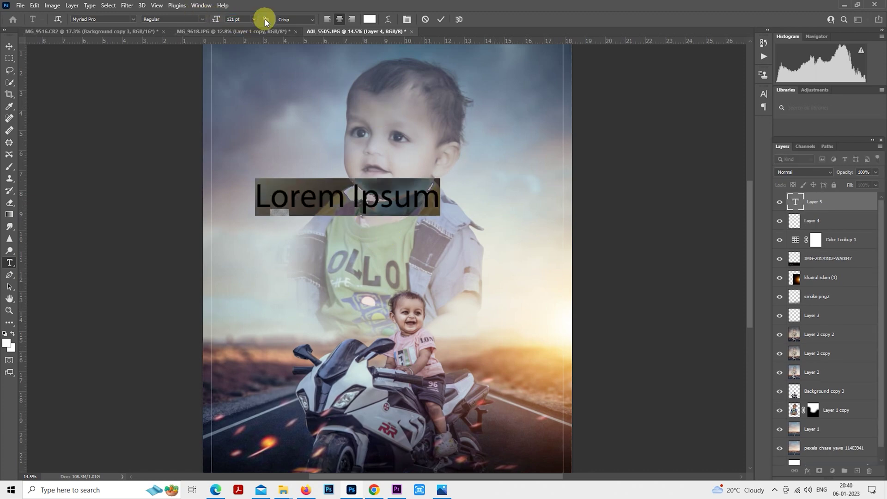
key(BackSpace)
text(1)
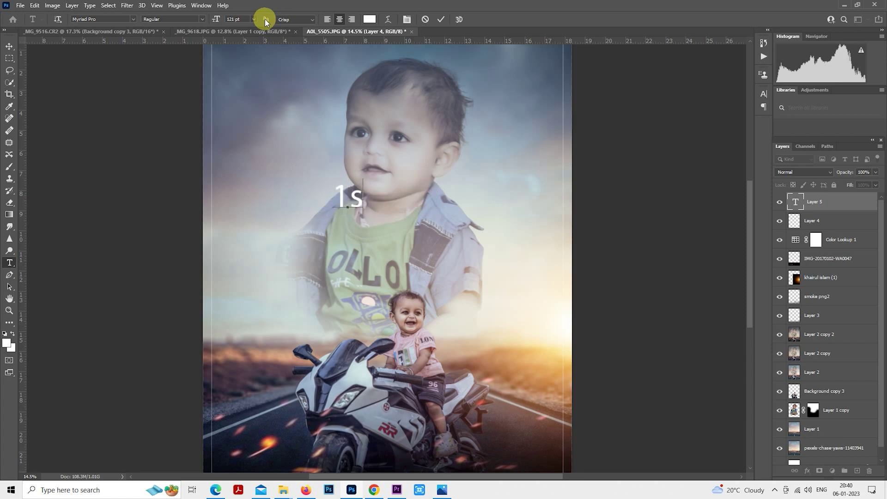
text(t Bi)
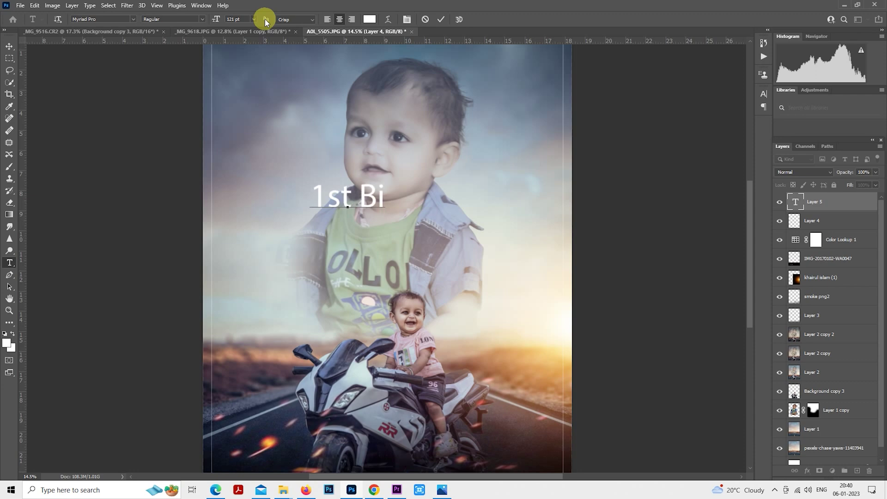
text(rthady )
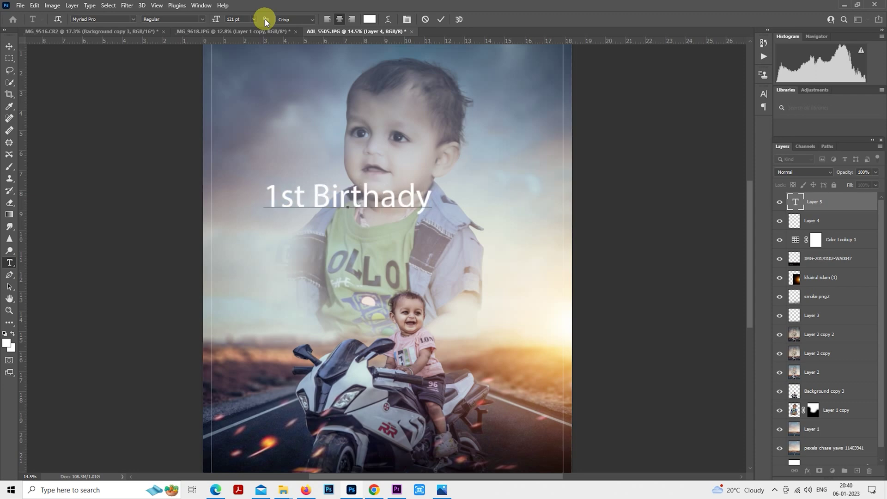
text(B)
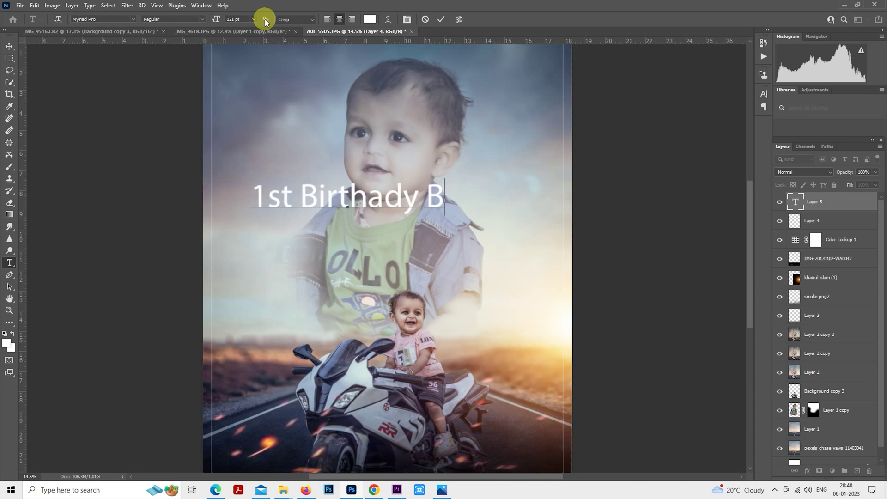
text(at)
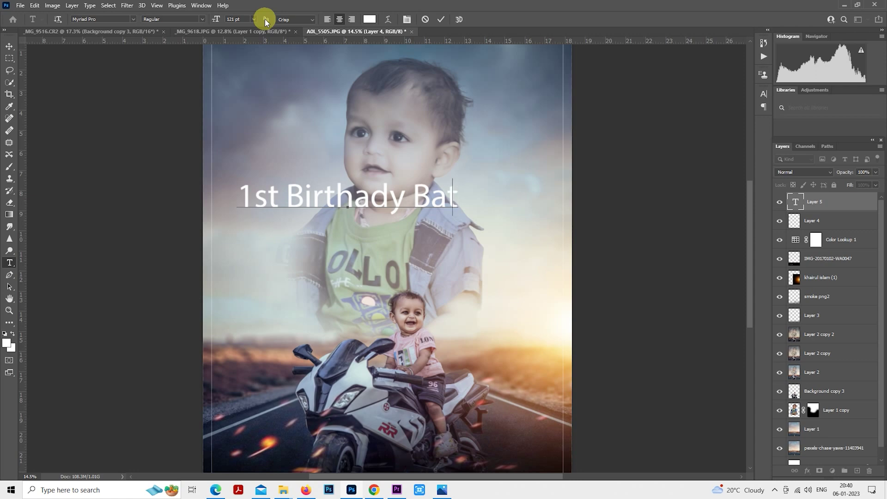
key(BackSpace)
text(sh)
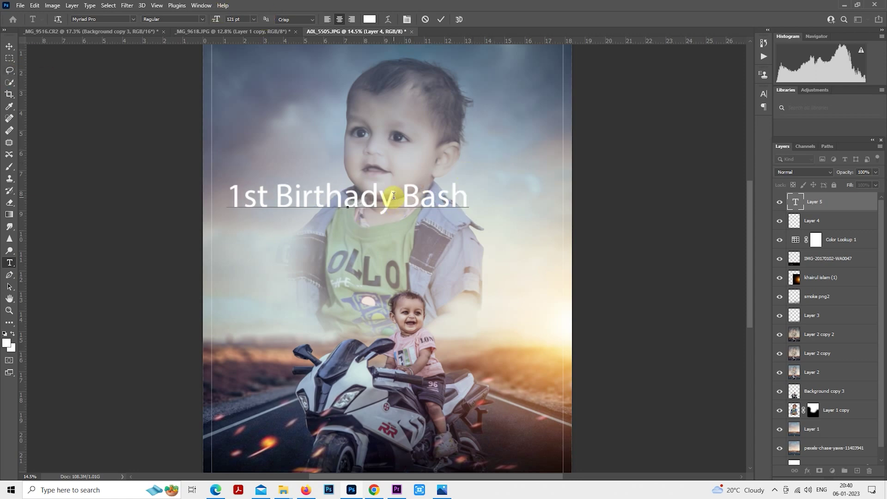
key(BackSpace)
key(BackSpace)
key(BackSpace)
text(d)
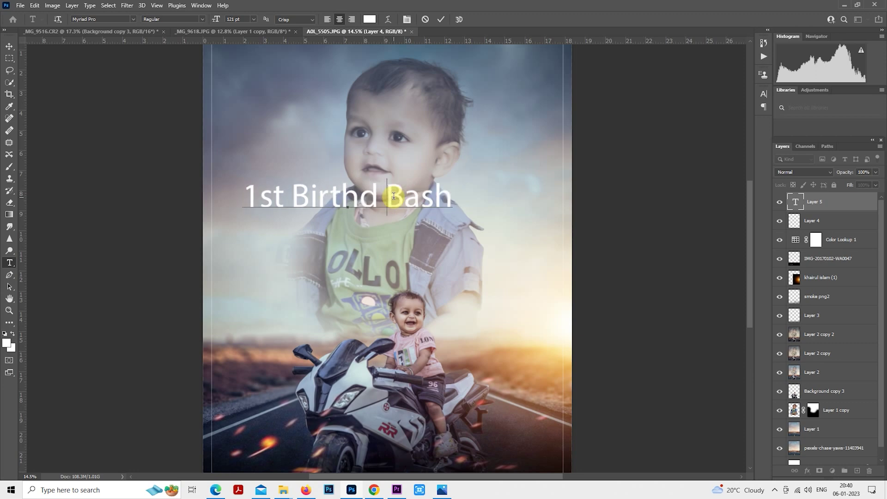
text(ay)
click(9, 58)
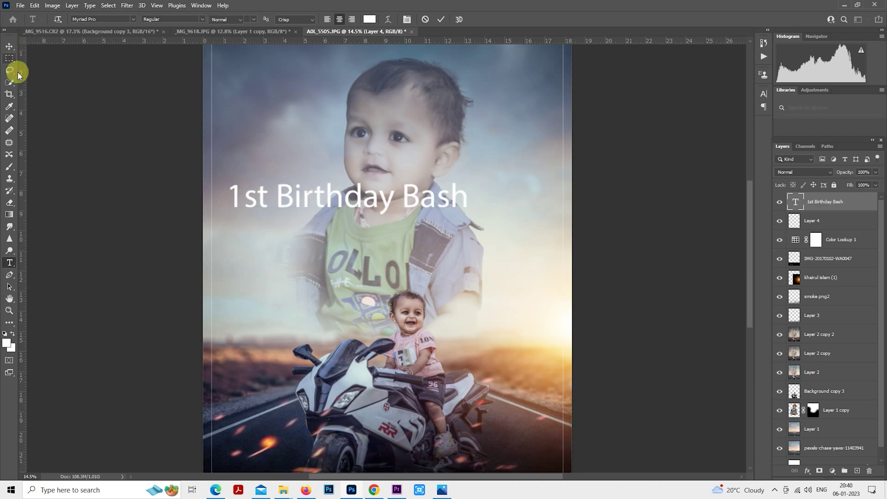
Step: Move the title to the poster's centre and select its text to try other fonts
drag(460, 199, 496, 210)
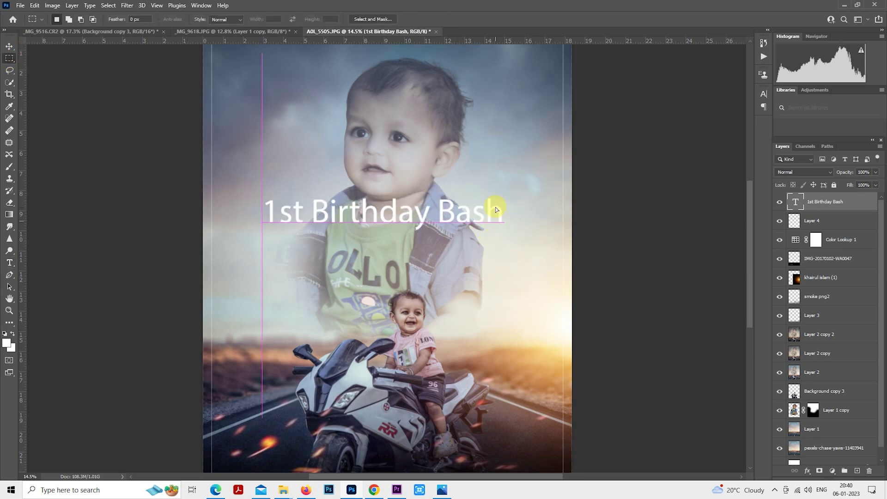
double_click(795, 202)
click(132, 19)
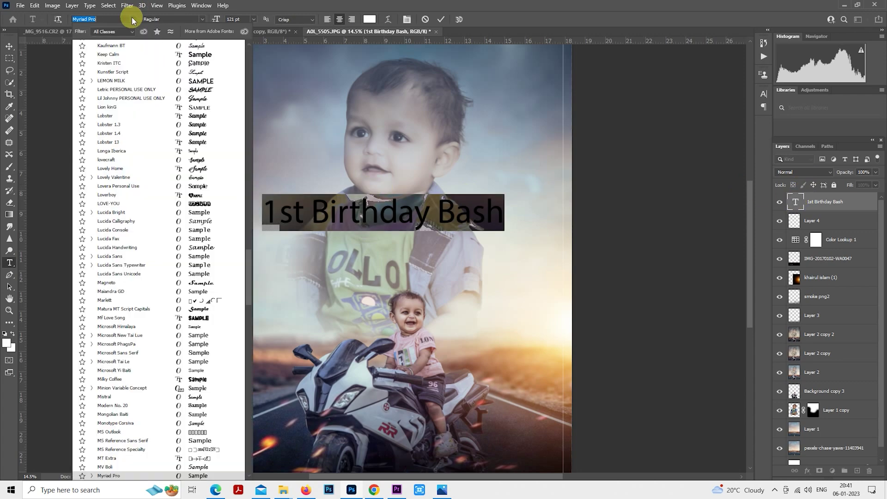
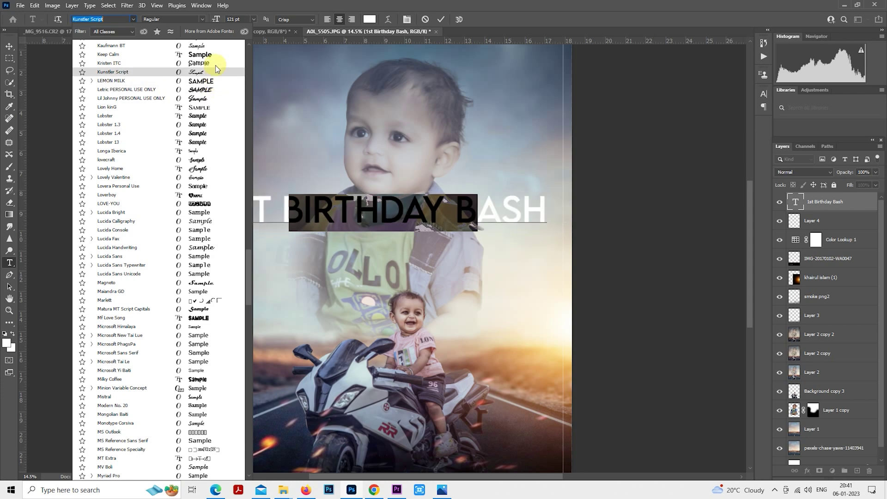
Step: Try Letric PERSONAL USE ONLY on the title, then set it in the bellania script font
click(212, 89)
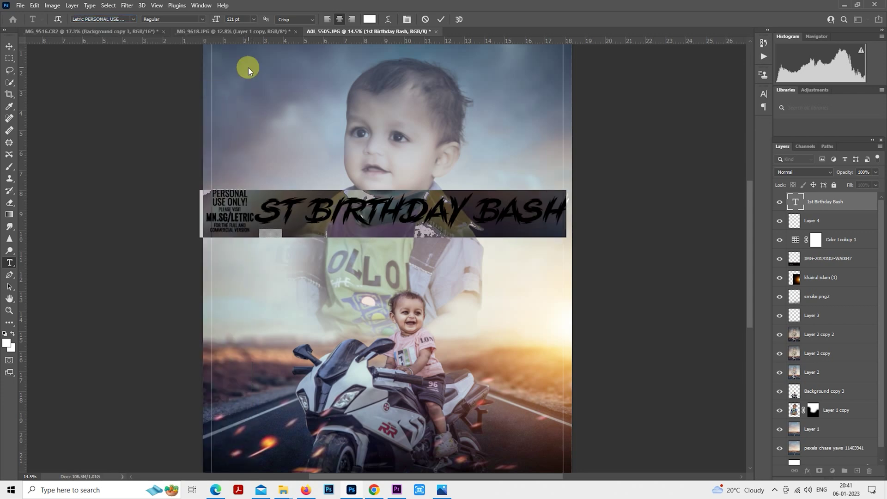
click(308, 205)
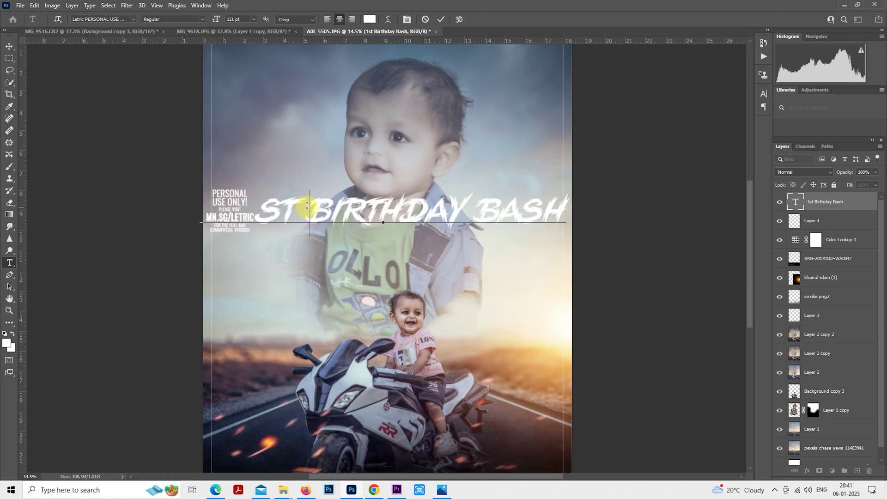
double_click(794, 199)
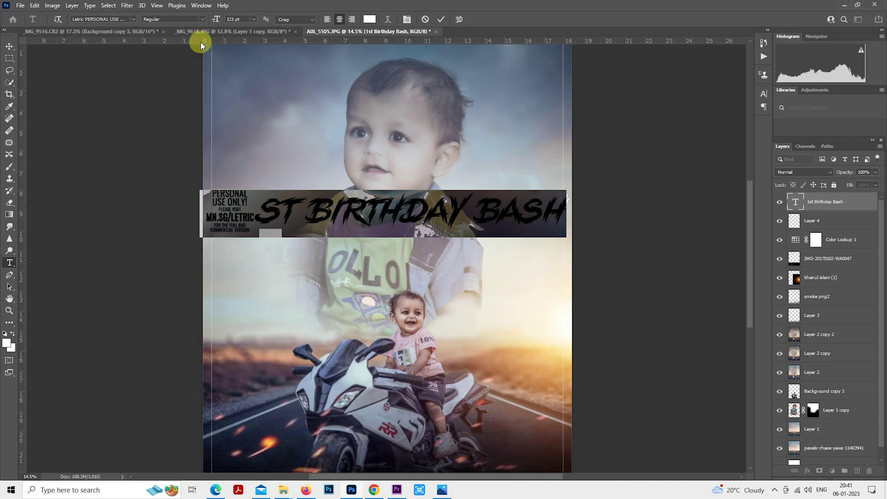
click(133, 20)
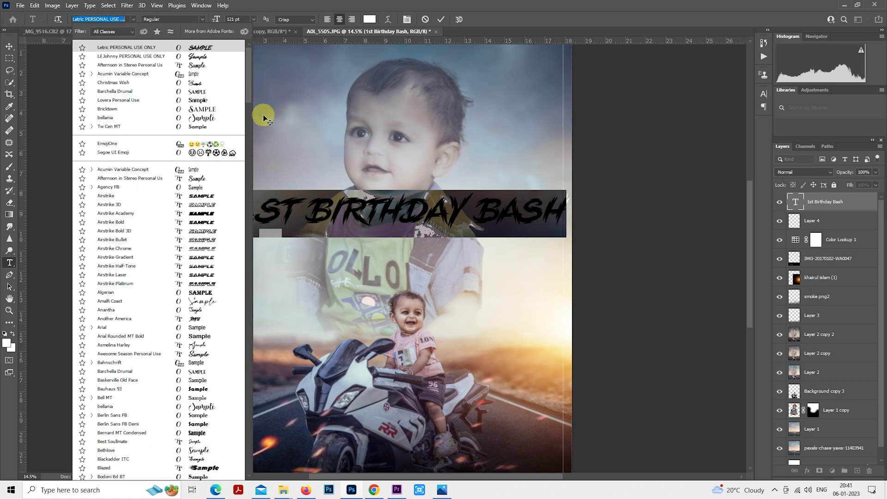
click(230, 117)
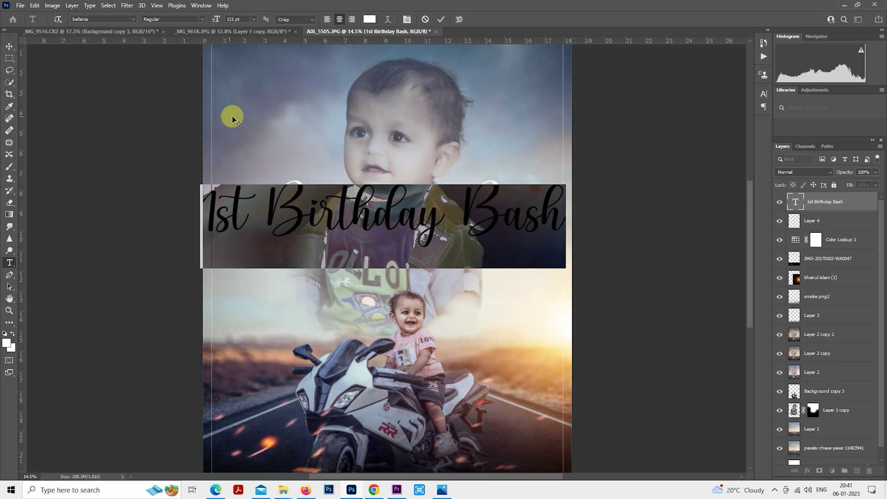
click(9, 57)
Step: Scale the title to about three quarters size and move it down and right
right_click(280, 123)
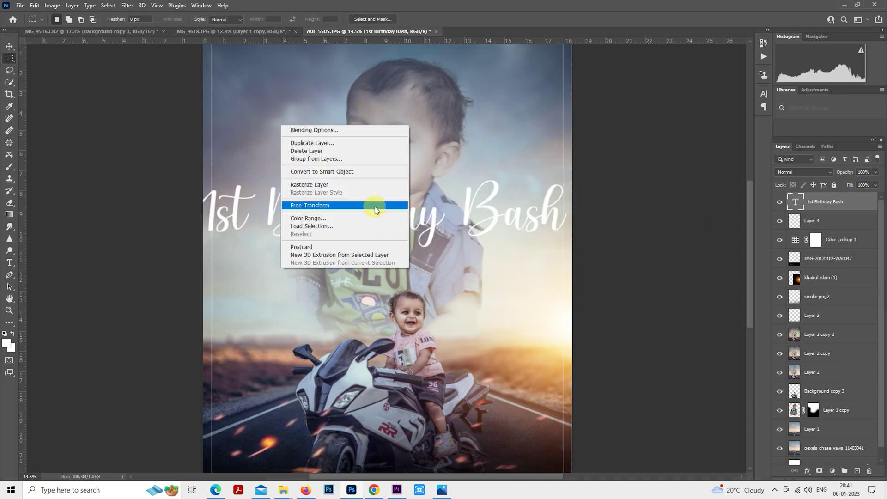
click(377, 204)
drag(570, 187, 478, 203)
drag(450, 238, 485, 254)
key(Return)
Step: Make the title text black (#000000)
double_click(798, 206)
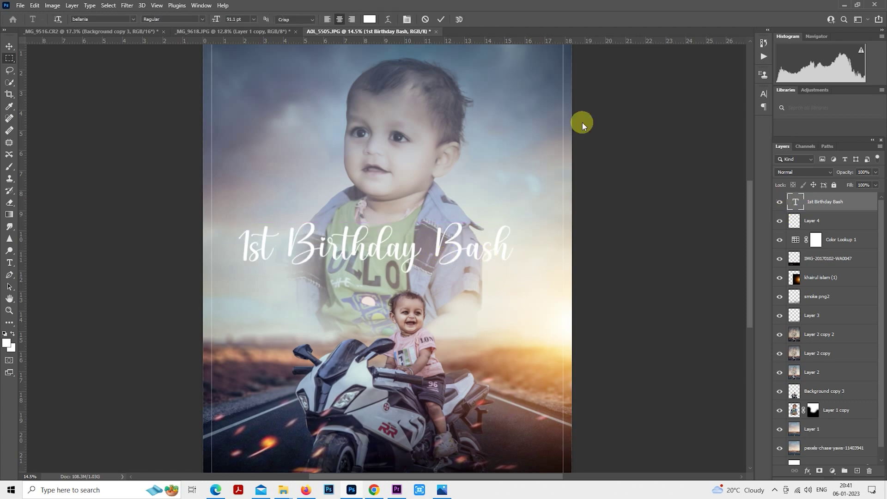
click(370, 19)
click(710, 196)
text(000000)
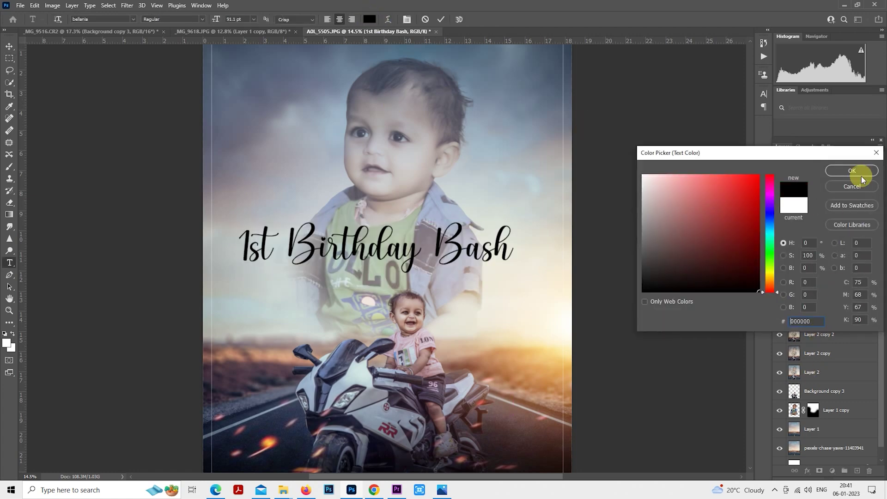
click(853, 171)
click(719, 160)
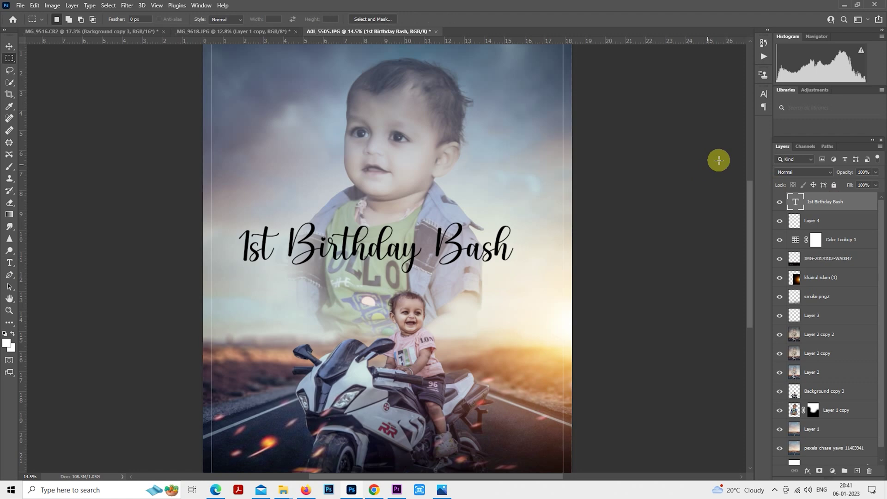
Step: Give the title a dark brown Color Overlay via Blending Options
right_click(827, 199)
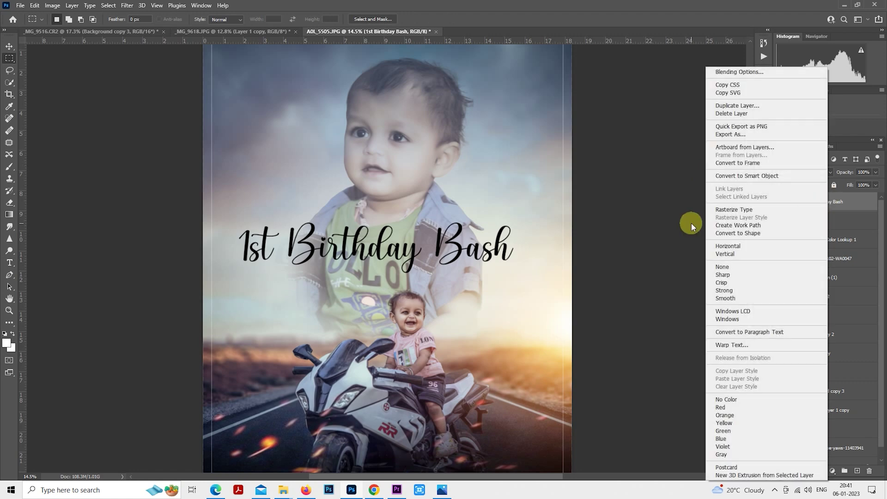
click(742, 72)
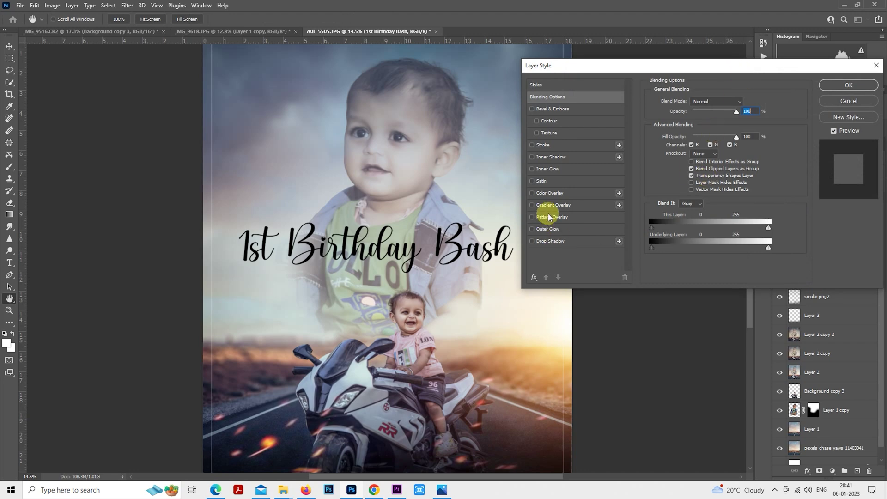
click(571, 193)
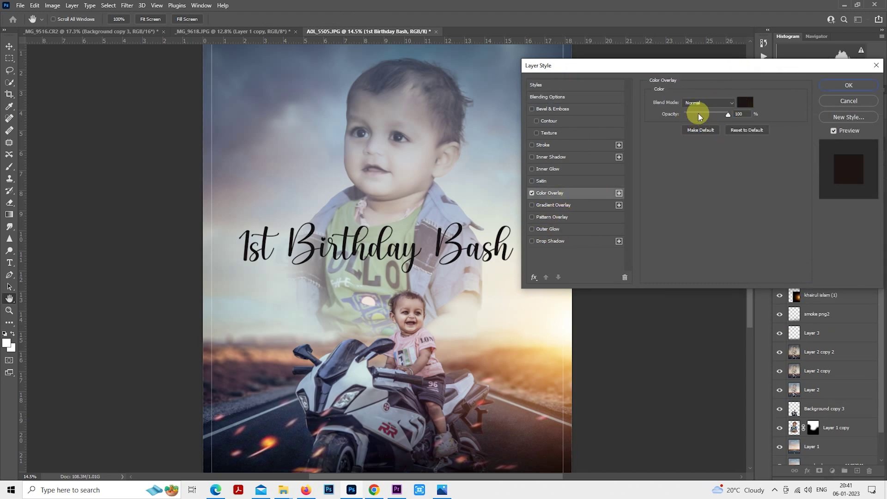
click(745, 102)
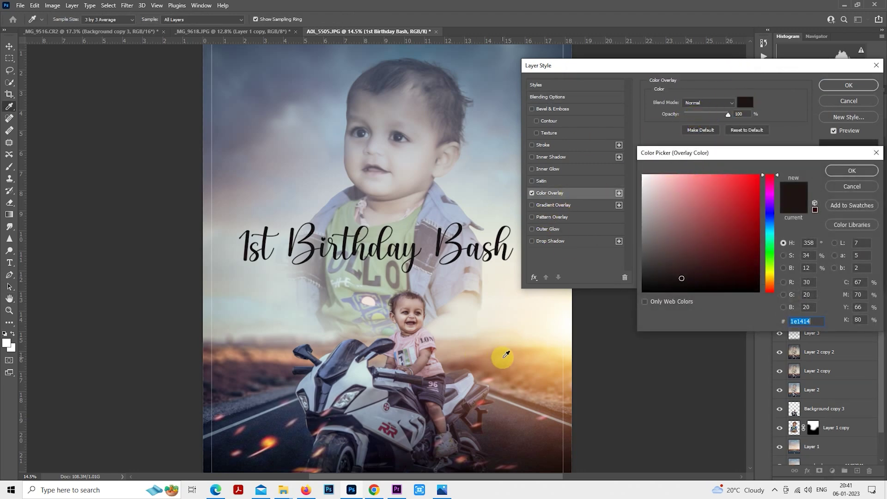
click(518, 360)
drag(737, 185, 744, 175)
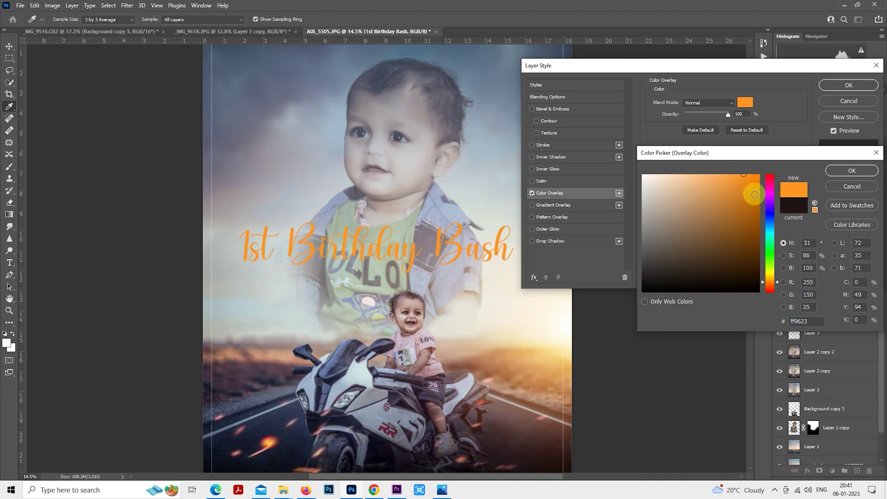
click(435, 366)
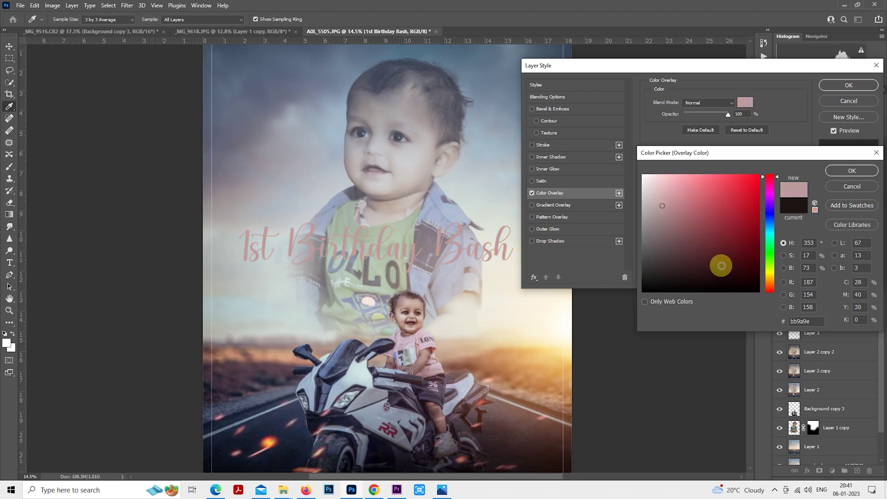
click(499, 360)
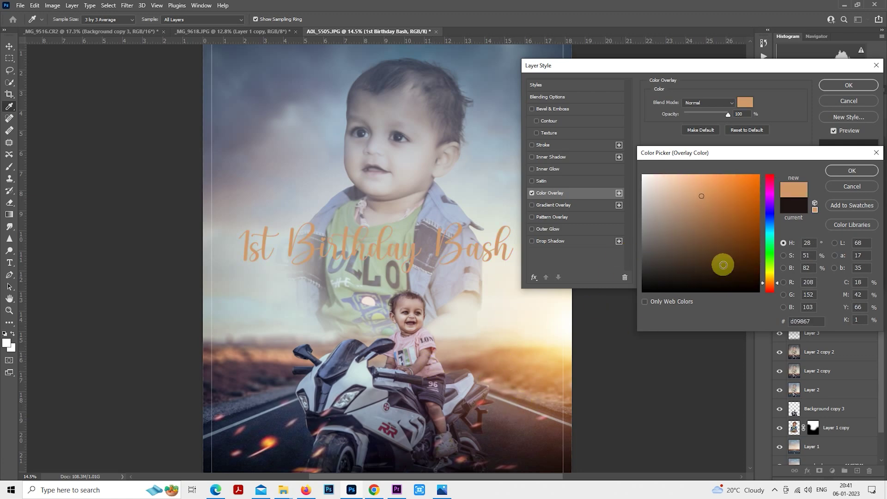
drag(743, 263, 740, 272)
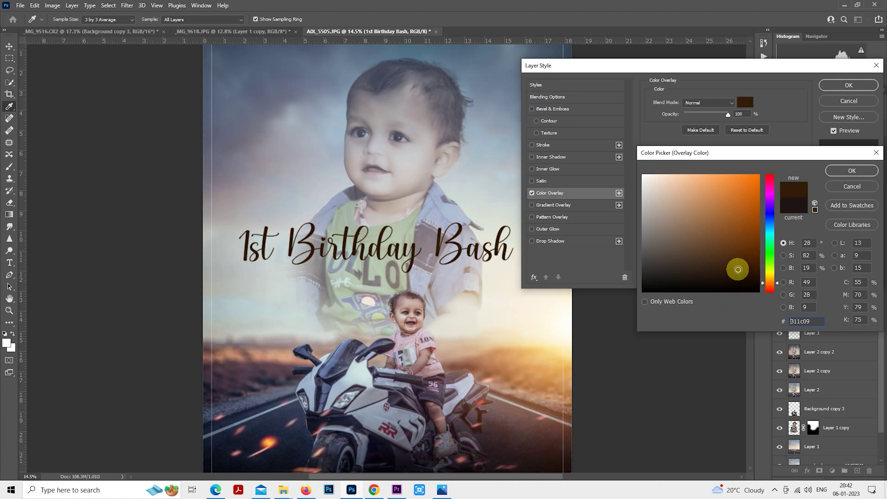
click(851, 171)
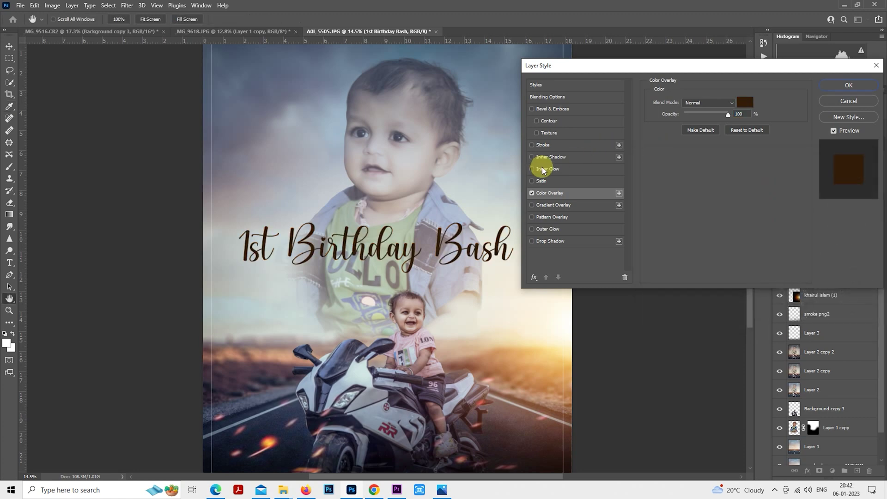
Step: Add Bevel & Emboss with an orange shadow, size about 38, and rotated lighting
click(553, 109)
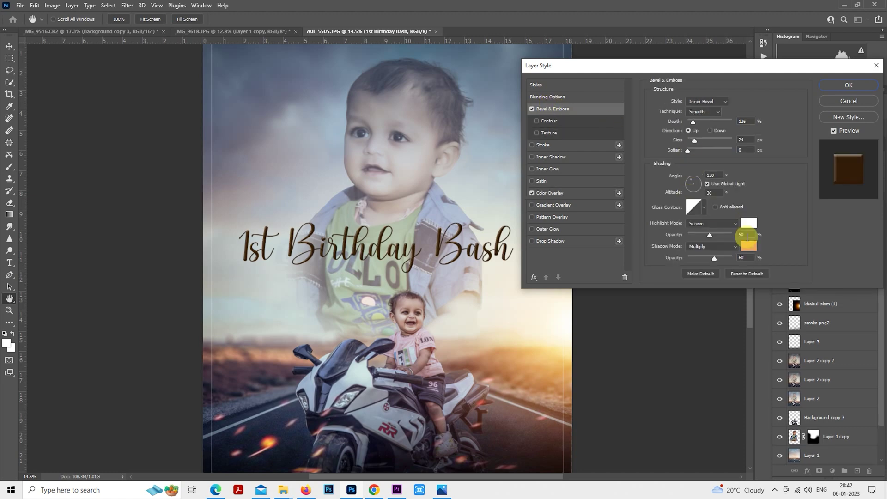
click(747, 246)
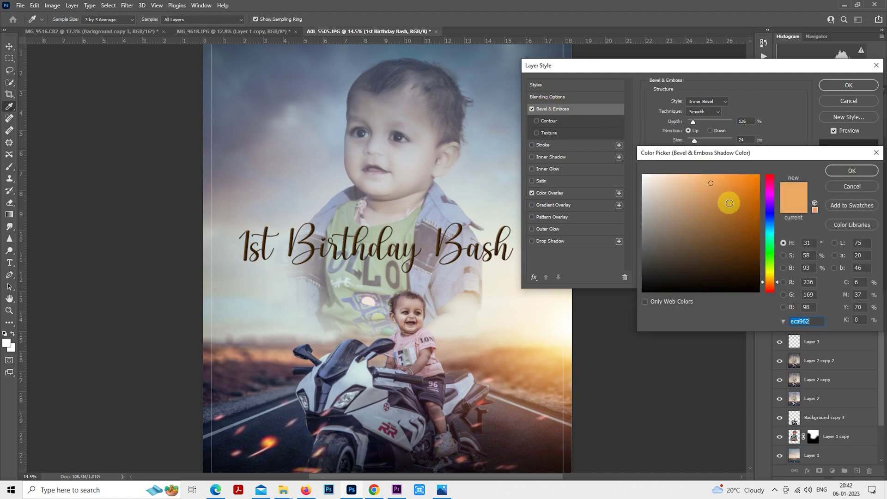
click(835, 173)
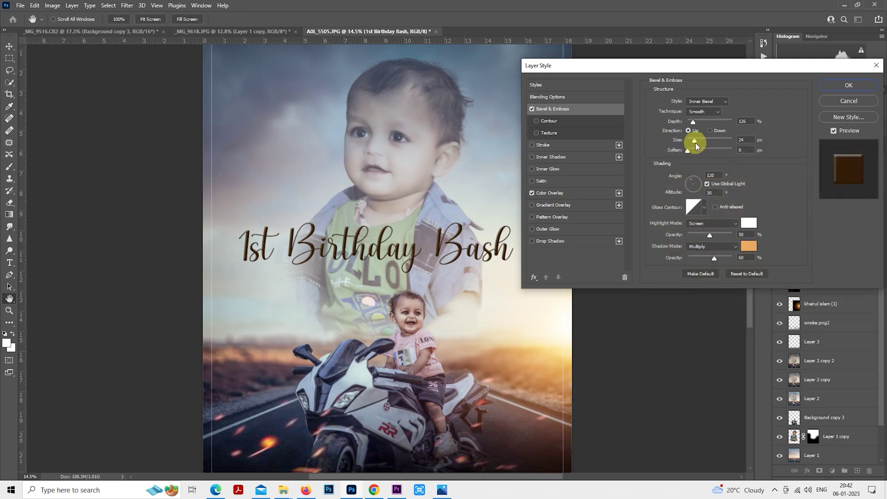
drag(696, 144, 698, 139)
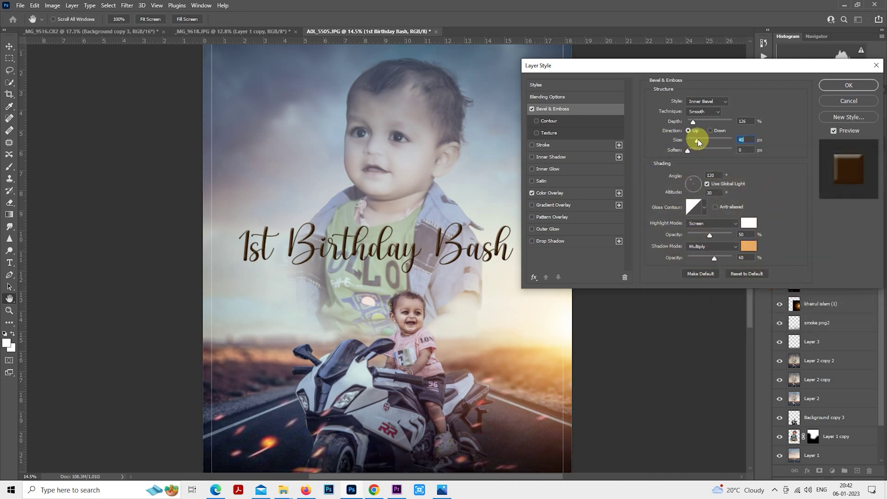
click(696, 188)
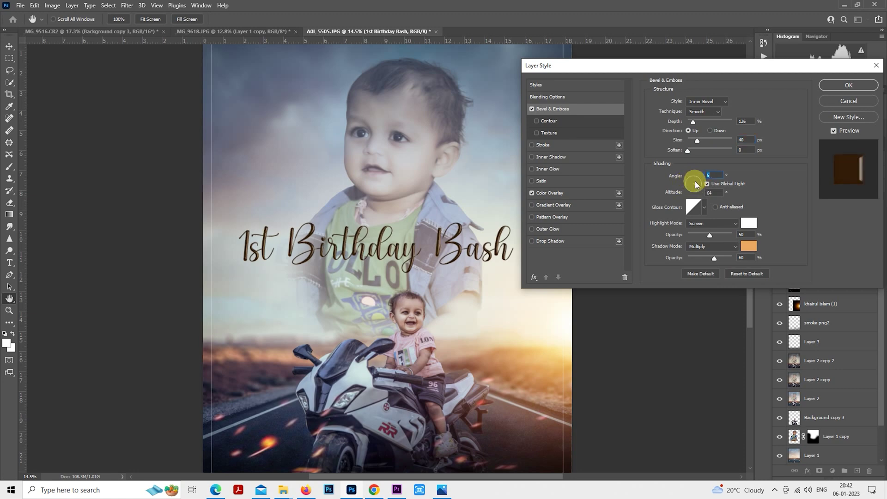
drag(693, 182, 687, 183)
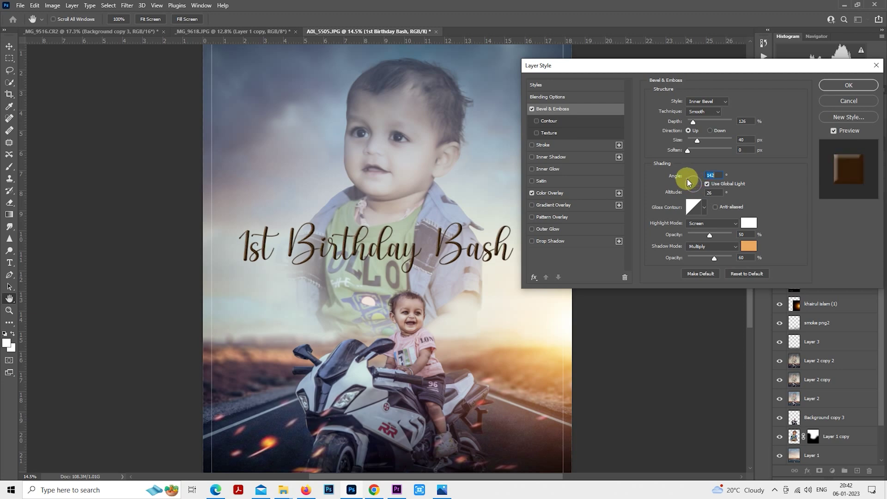
Step: Add a Drop Shadow, apply the layer styles, and zoom out to view the poster
click(547, 242)
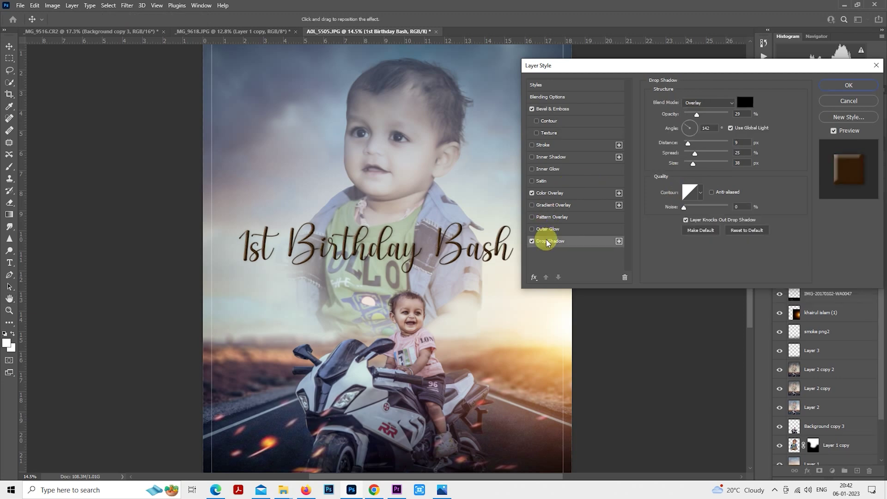
click(842, 88)
key(m)
scroll(383, 233, down, 2)
Step: Move the title down over the road near the poster's bottom
scroll(384, 233, up, 2)
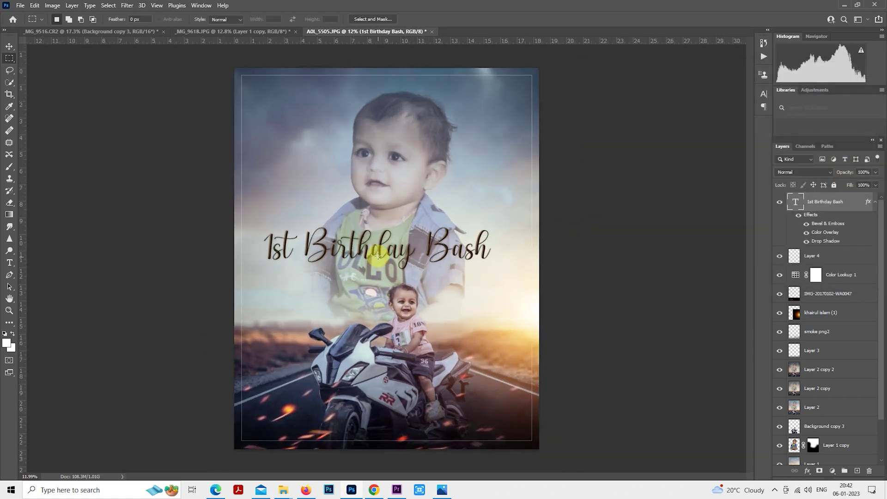
scroll(384, 233, down, 1)
right_click(383, 234)
click(407, 311)
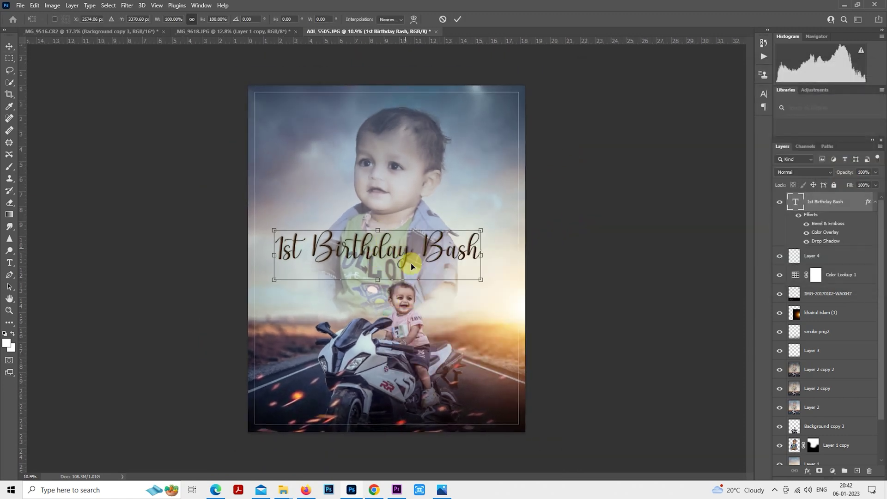
drag(406, 257, 424, 390)
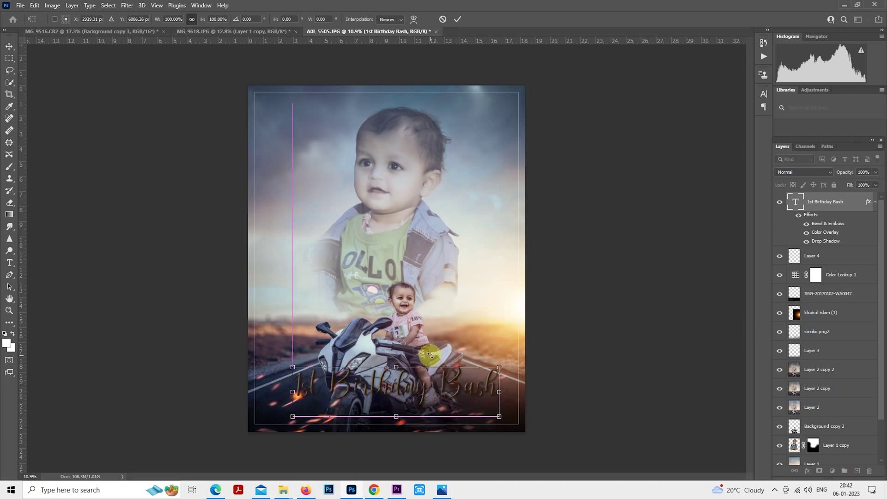
key(Return)
scroll(420, 400, up, 1)
scroll(460, 274, up, 1)
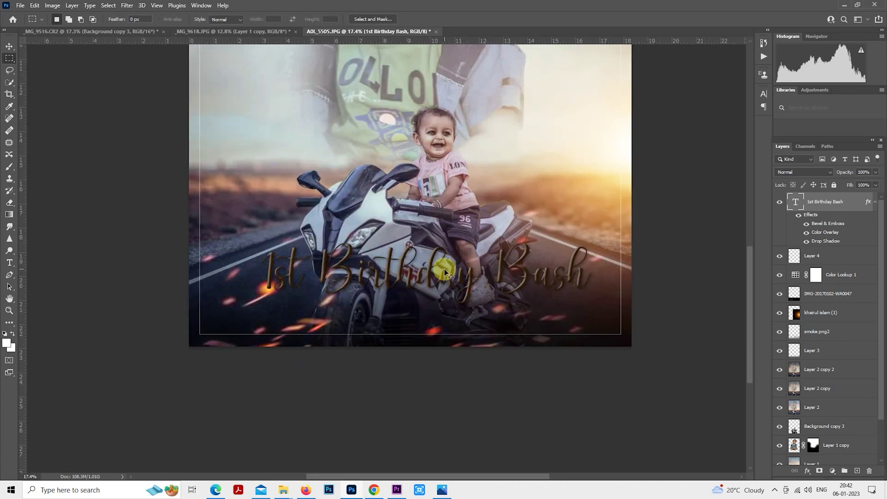
drag(446, 273, 439, 280)
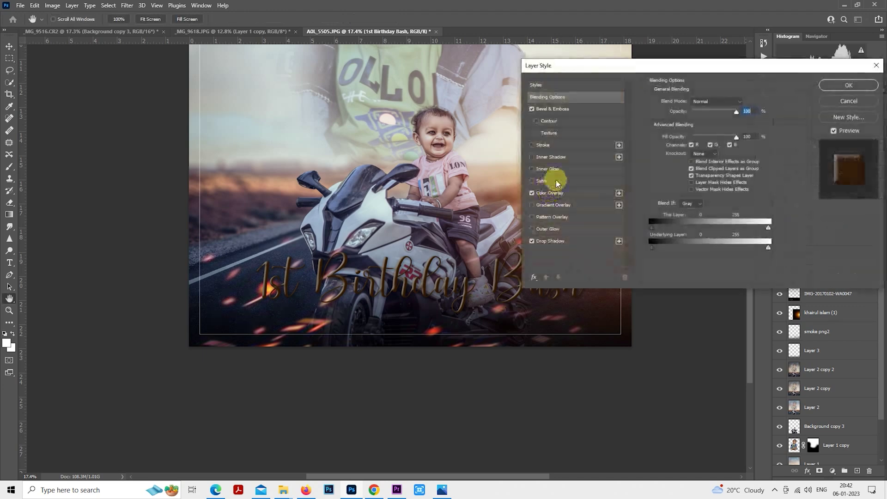
Step: Change the title's Color Overlay to white (#ffffff)
click(559, 193)
click(532, 193)
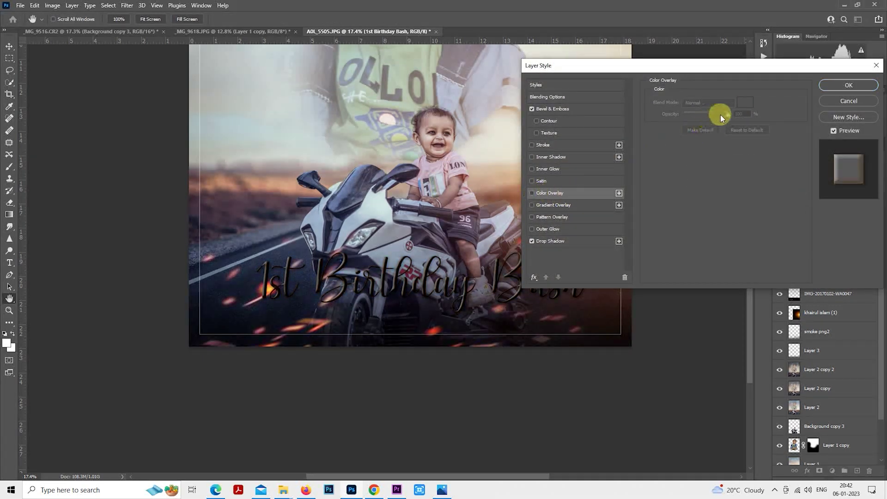
click(568, 196)
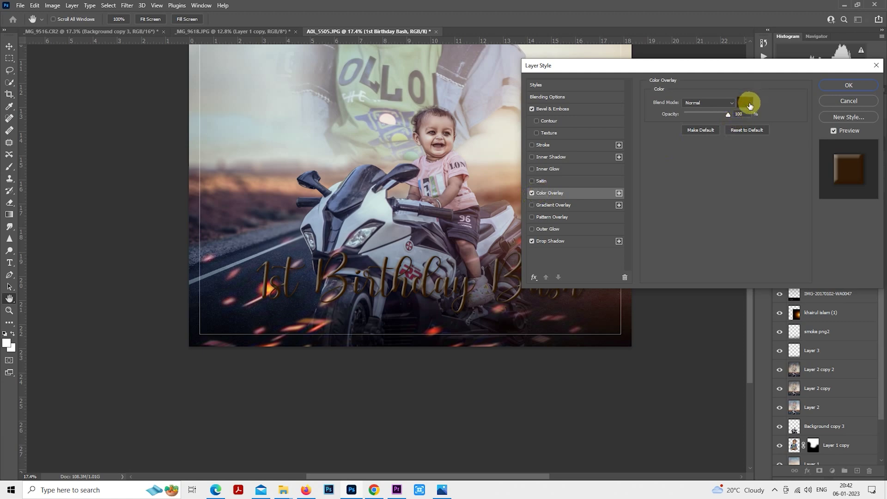
click(745, 102)
drag(680, 183, 595, 143)
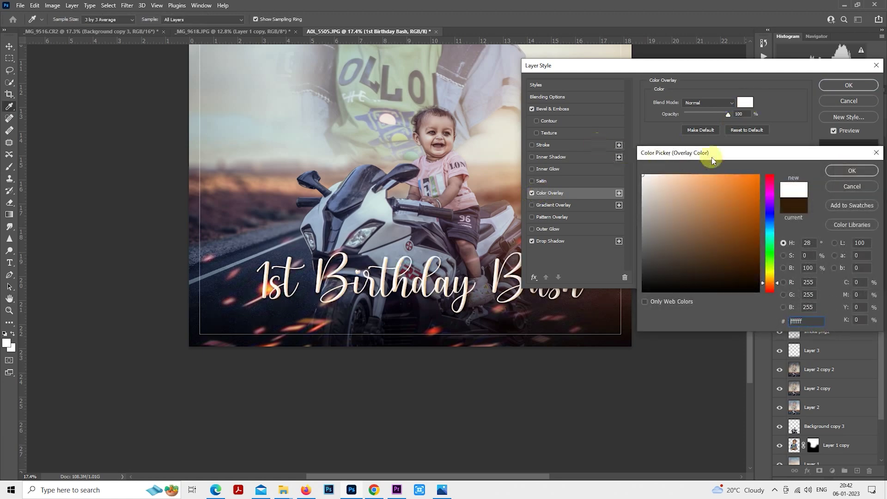
click(852, 170)
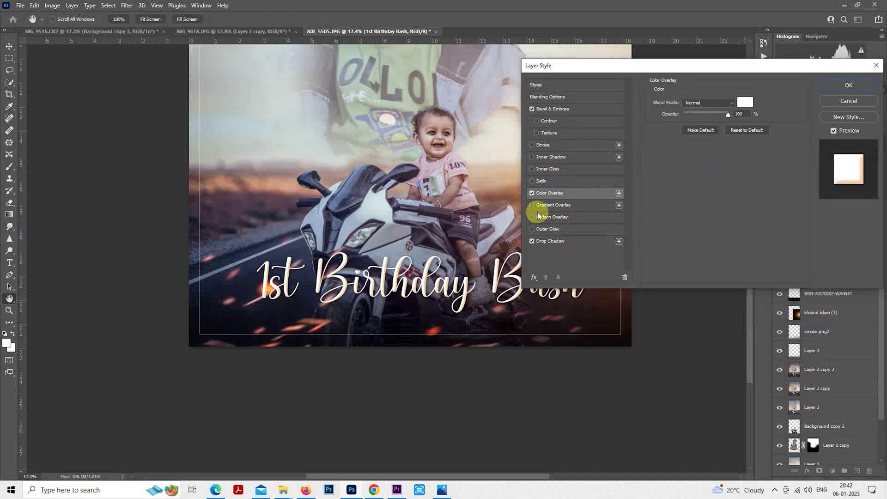
click(850, 86)
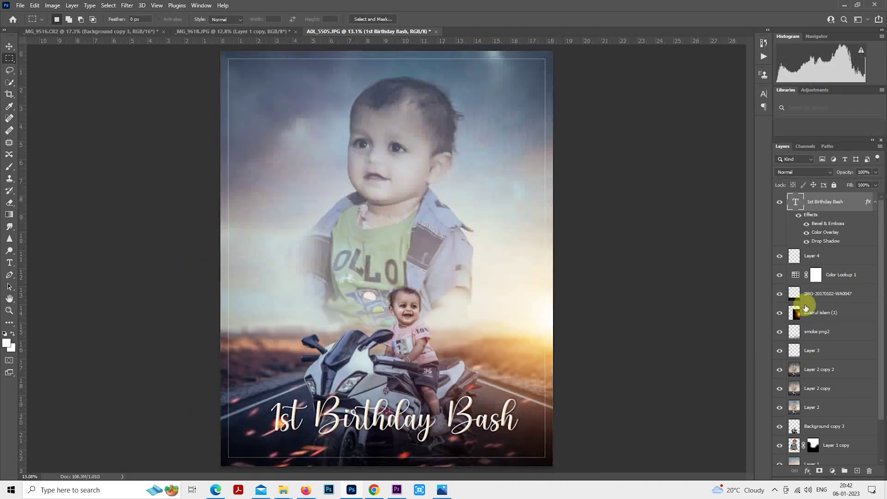
Step: Inspect the layers by toggling visibility, then Free Transform the smoke png2 layer
click(805, 298)
key(ctrl+minus)
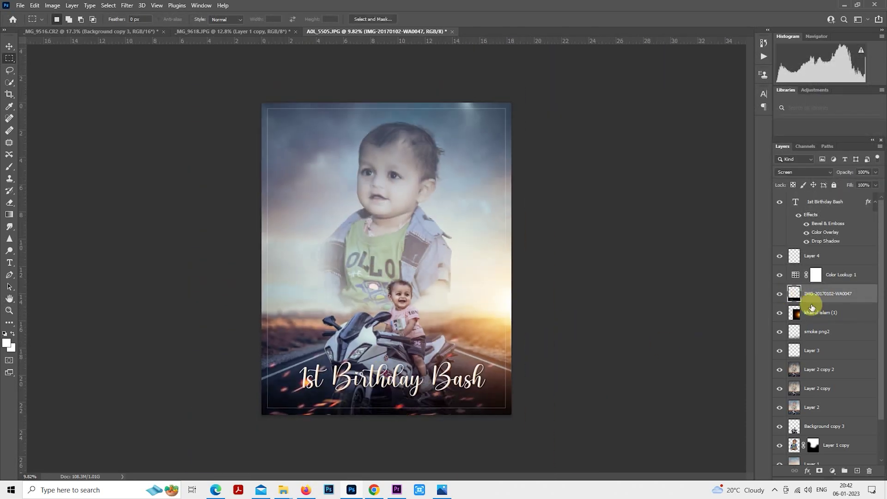
click(780, 352)
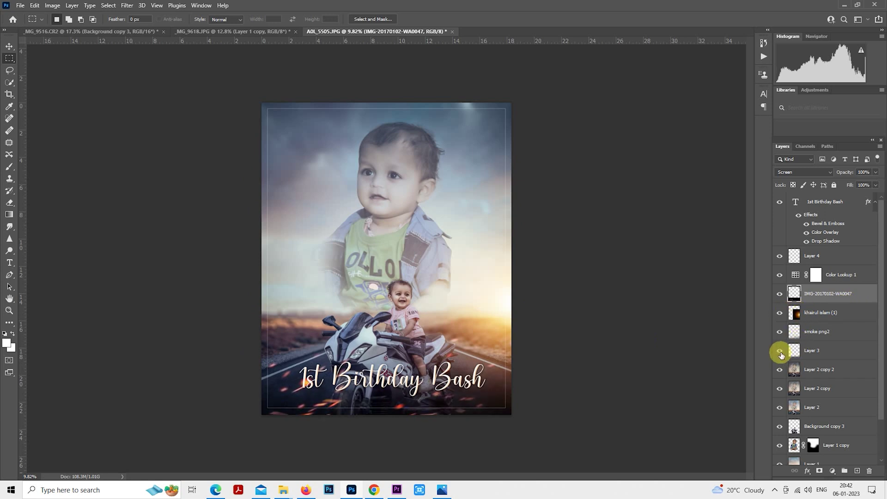
click(780, 332)
click(816, 331)
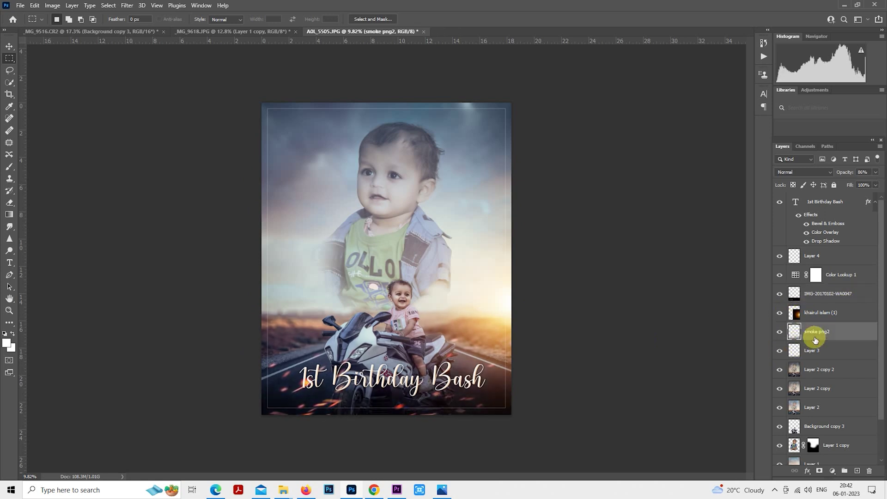
right_click(410, 328)
click(428, 409)
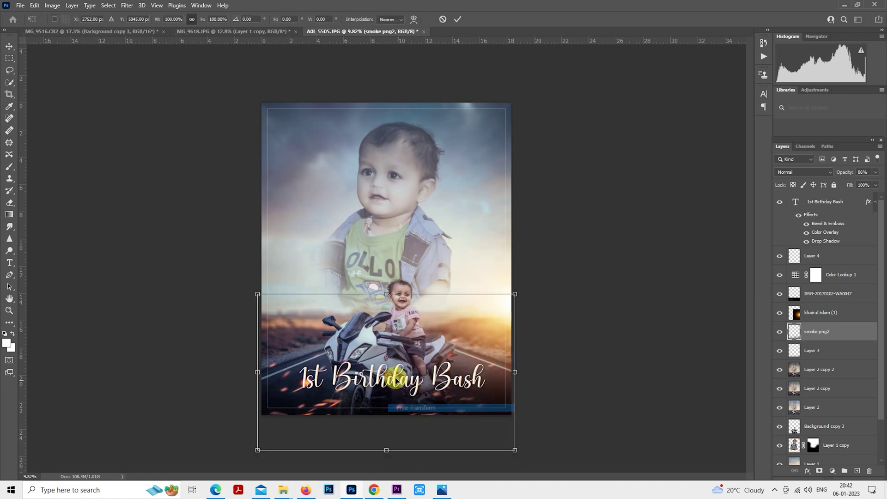
key(Return)
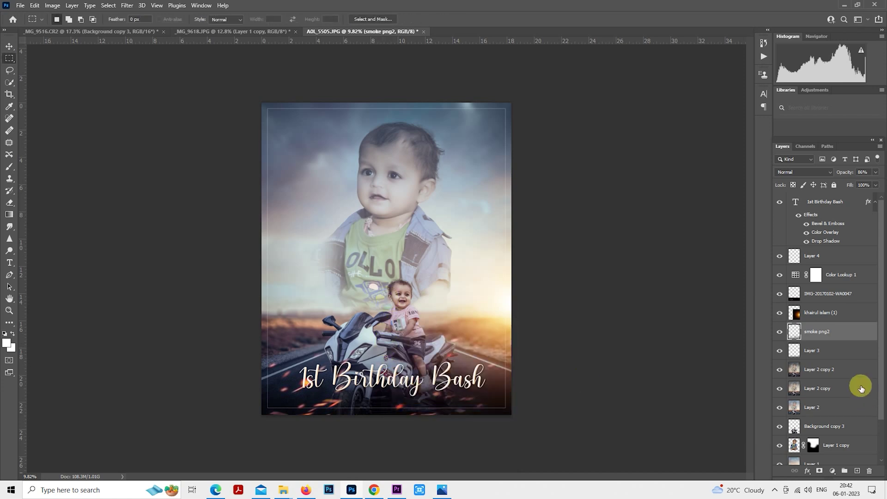
Step: Add Layer 5 above the smoke with an upward gradient at 72% opacity
key(ctrl+shift+alt+n)
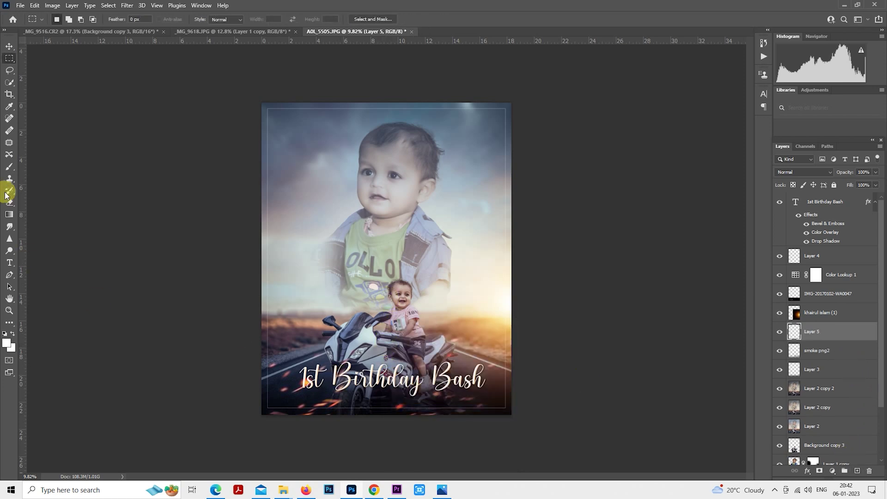
click(9, 215)
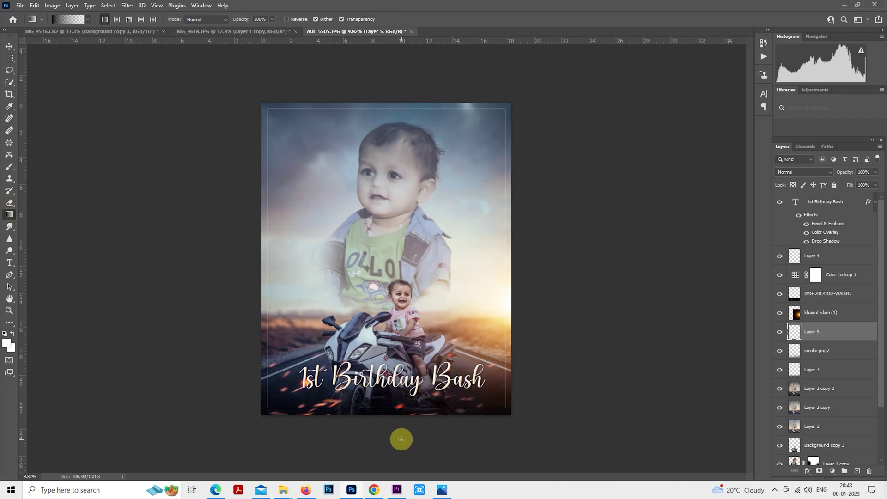
drag(402, 439, 402, 350)
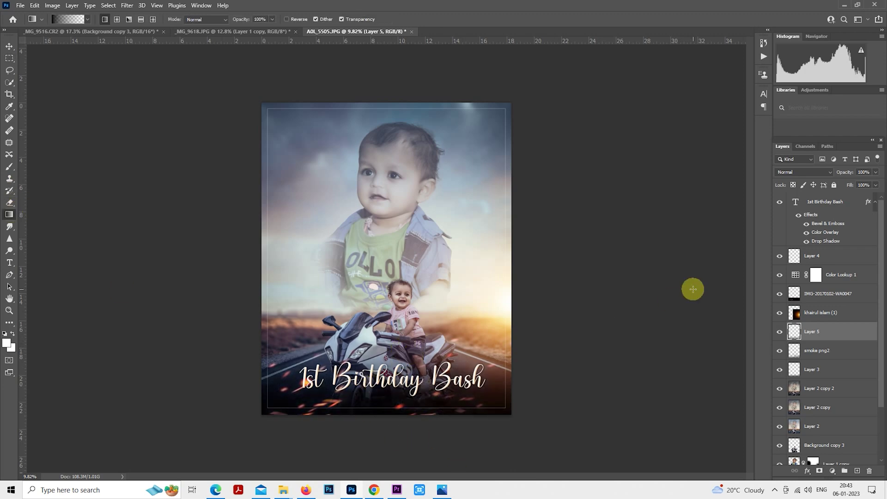
drag(845, 172, 830, 173)
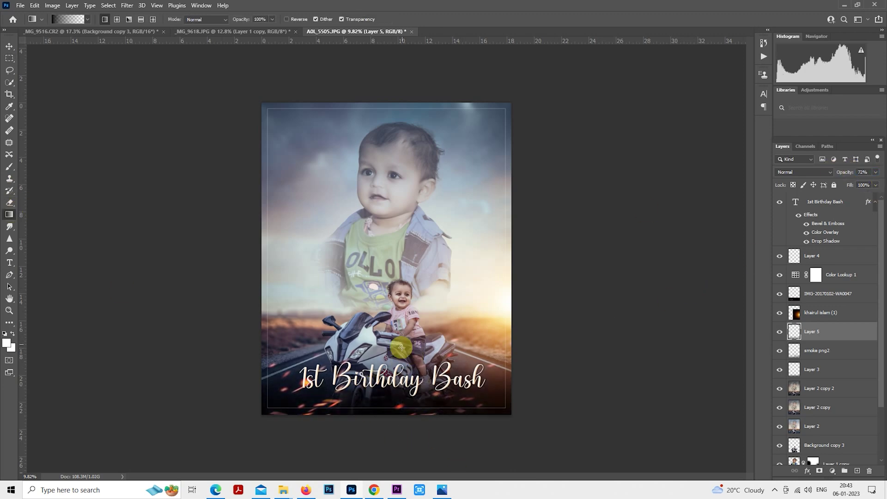
Step: Select the 1st Birthday Bash title layer and switch to the Rectangular Marquee tool
scroll(409, 340, up, 2)
click(815, 204)
right_click(408, 264)
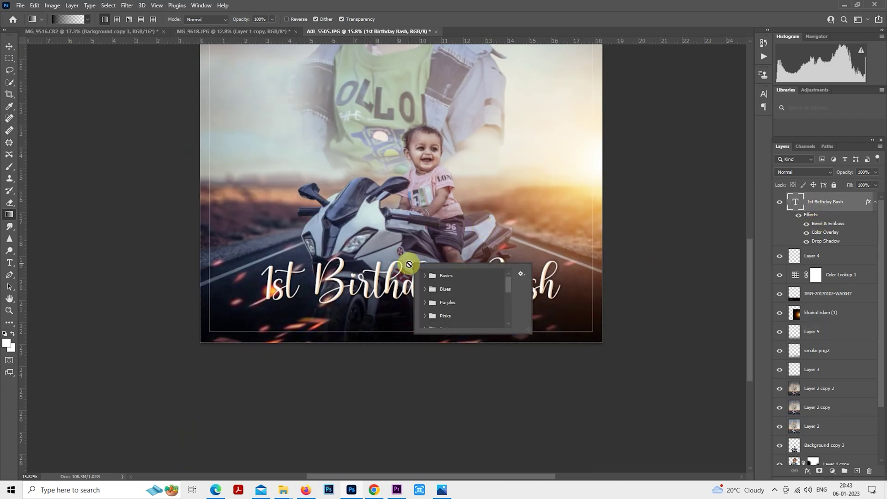
click(11, 61)
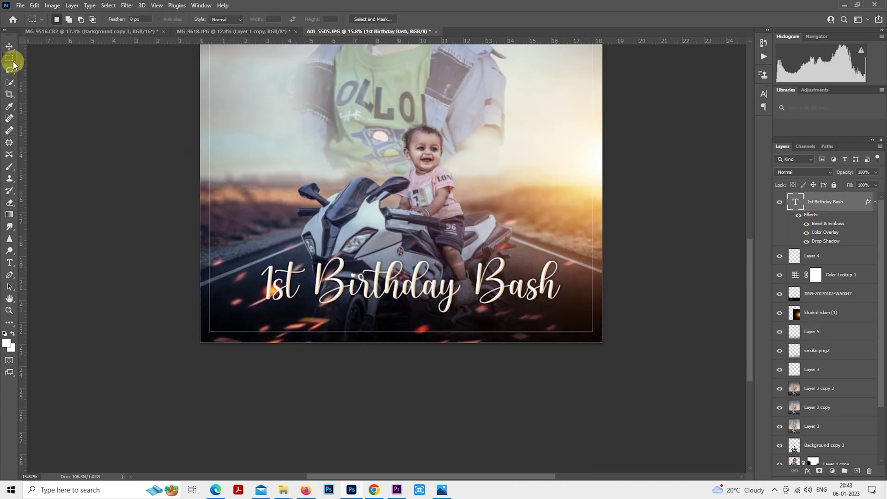
Step: Scale the title to about 75.8% and move it lower over the bike
right_click(456, 183)
click(561, 252)
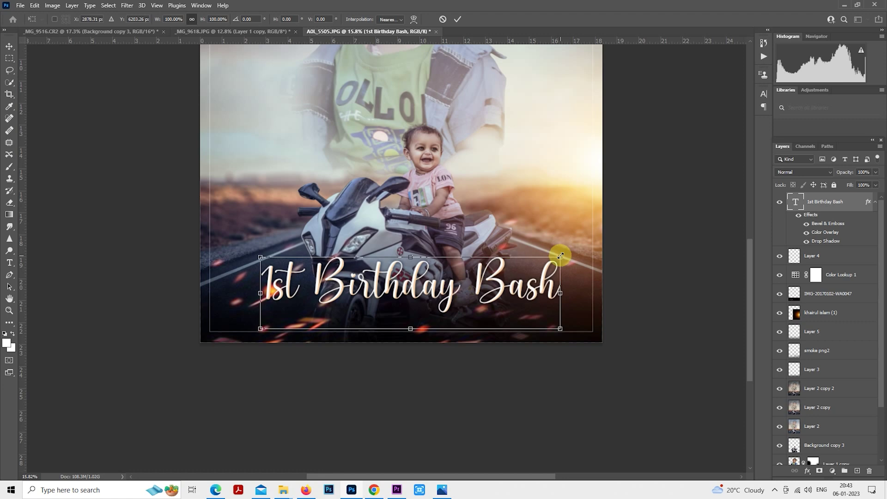
drag(561, 256, 525, 258)
mouse_move(457, 276)
mouse_down()
mouse_move(458, 298)
mouse_move(440, 302)
mouse_move(443, 273)
mouse_up()
key(Return)
scroll(458, 298, up, 2)
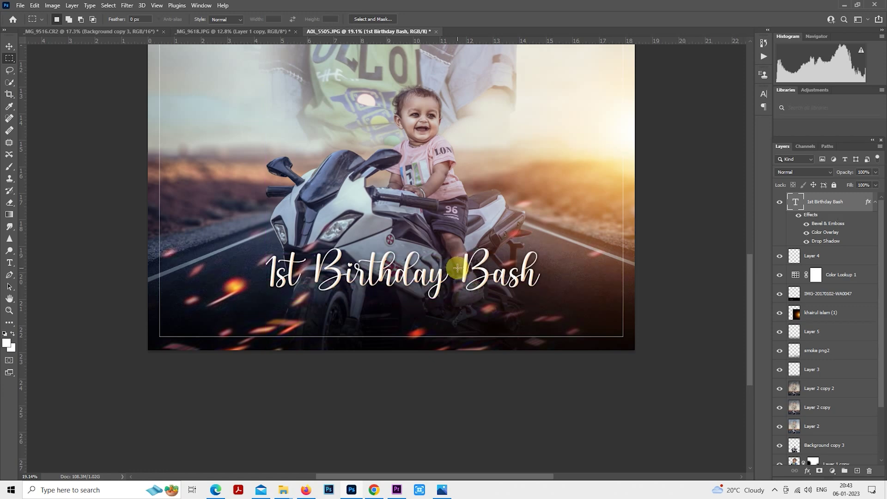
scroll(458, 268, down, 2)
scroll(457, 268, down, 1)
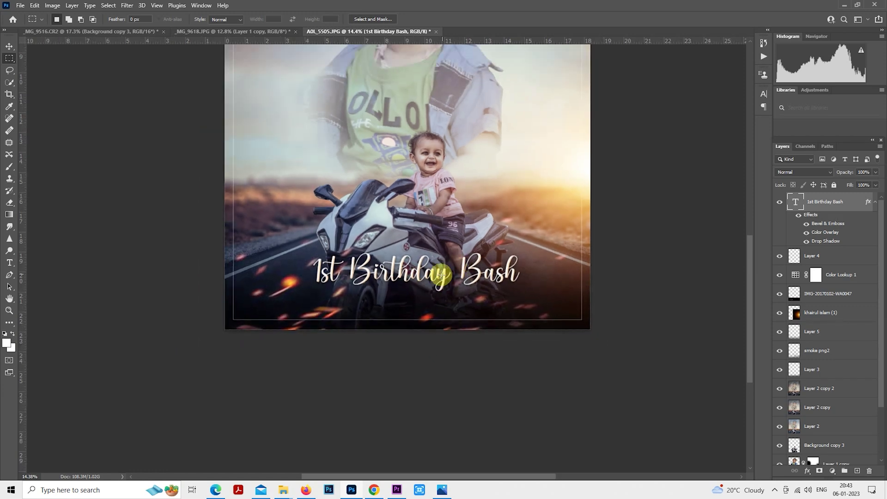
scroll(441, 272, up, 1)
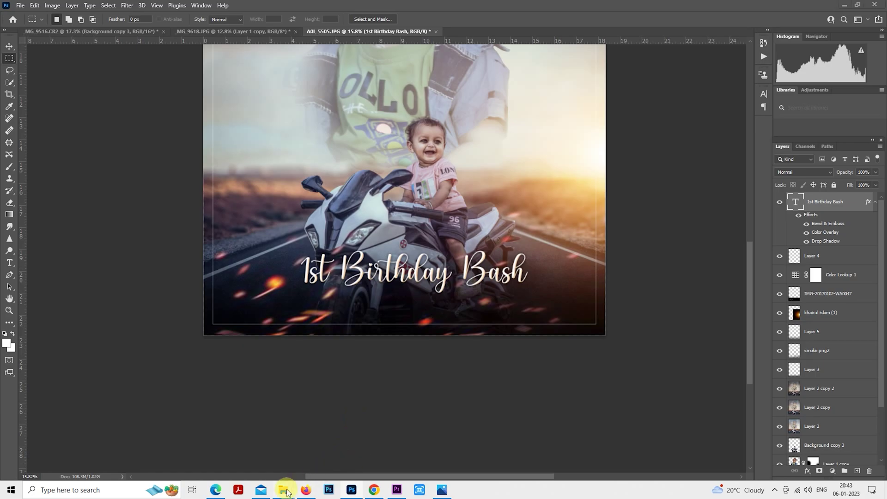
Step: Import the credits caption, rasterize it, and raise its Hue/Saturation Lightness
mouse_move(284, 489)
click(348, 451)
drag(206, 91, 391, 273)
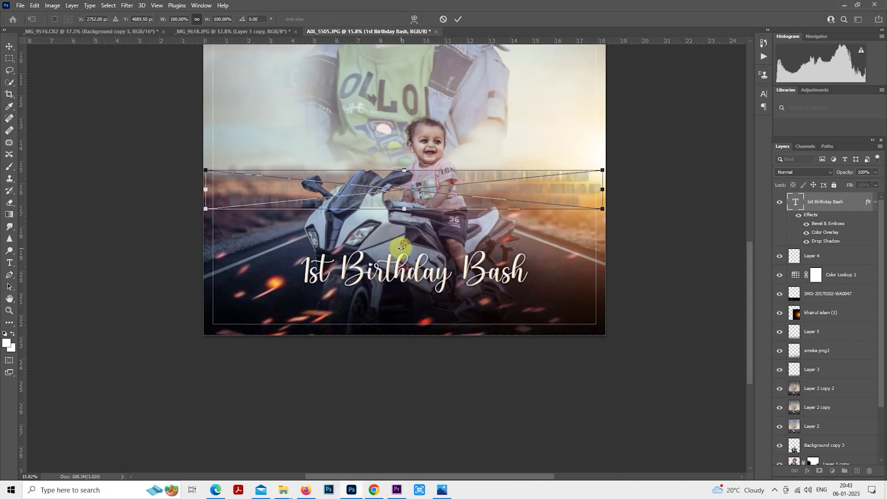
click(816, 203)
right_click(817, 204)
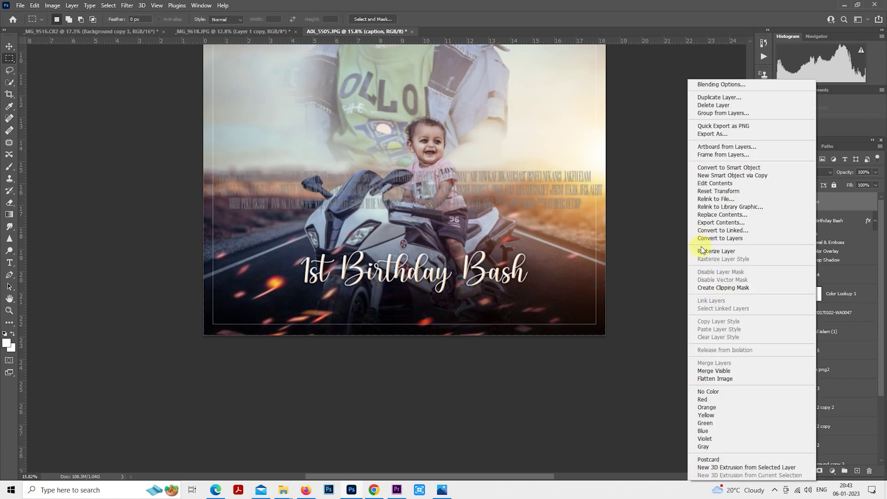
click(705, 251)
key(ctrl+u)
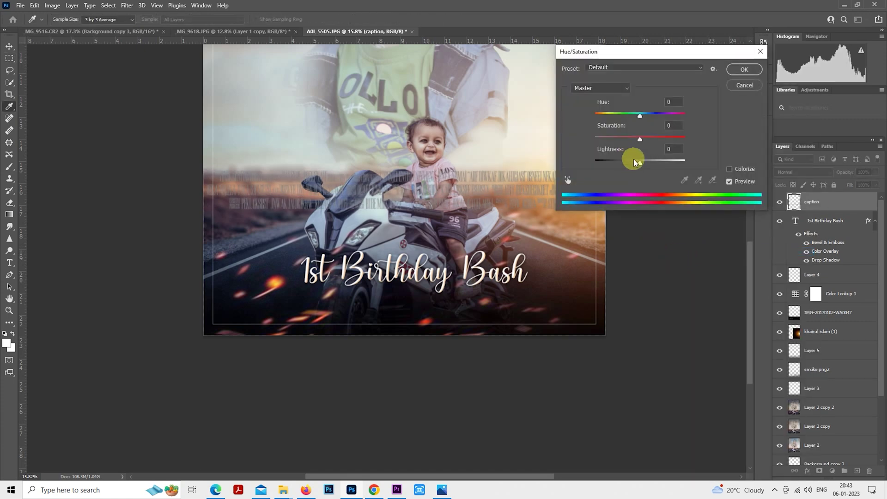
drag(634, 159, 753, 159)
click(745, 69)
Step: Enlarge the caption block with Free Transform
right_click(395, 189)
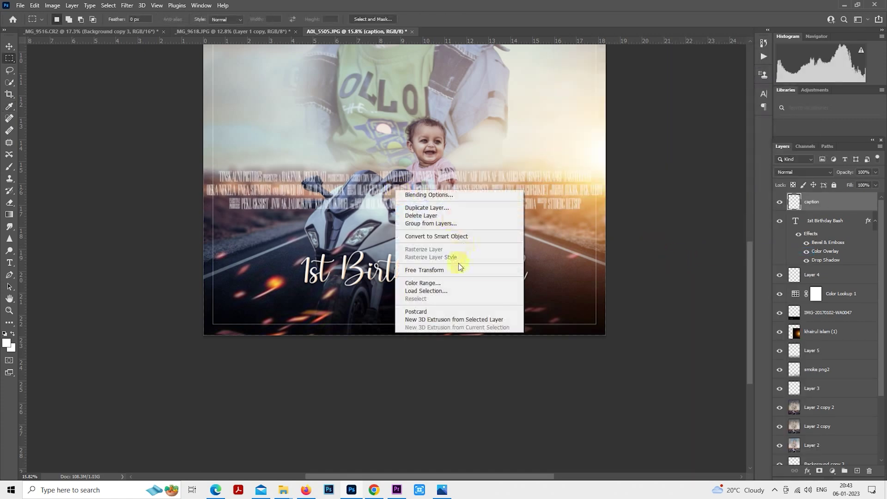
click(451, 269)
mouse_move(602, 170)
mouse_down()
mouse_move(324, 196)
mouse_move(497, 331)
mouse_up()
key(Return)
scroll(449, 301, up, 3)
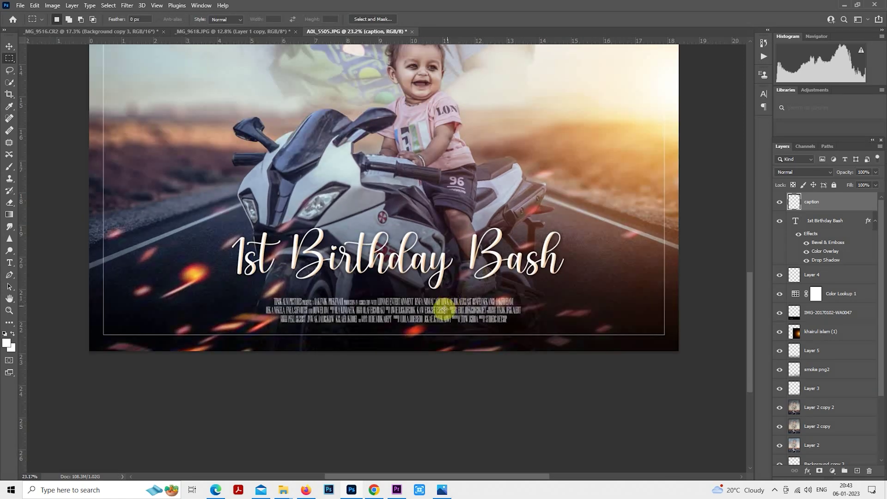
scroll(449, 301, up, 2)
Step: Squash and rescale the caption into a wide, flat block under the title
right_click(407, 306)
click(465, 386)
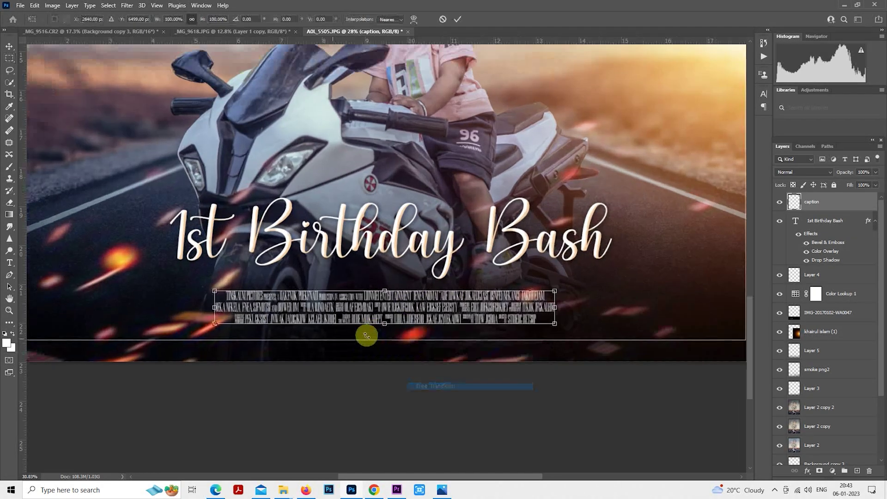
scroll(389, 293, up, 2)
drag(388, 280, 388, 287)
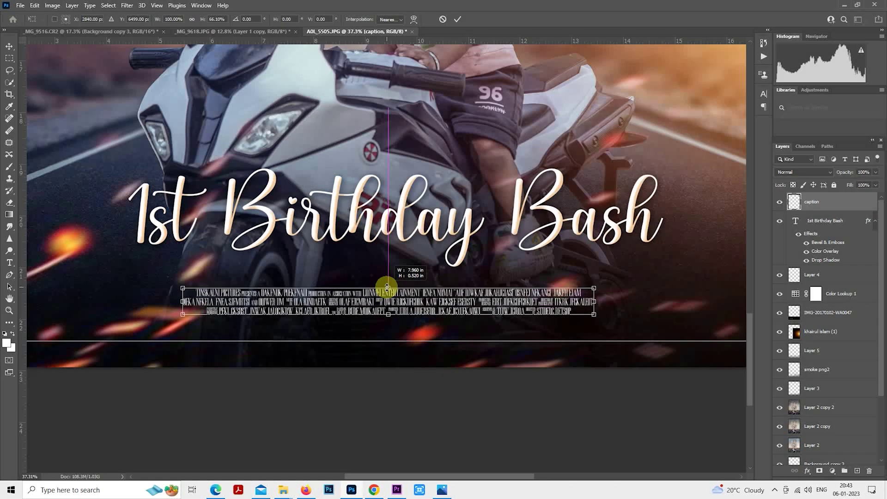
drag(594, 317, 678, 331)
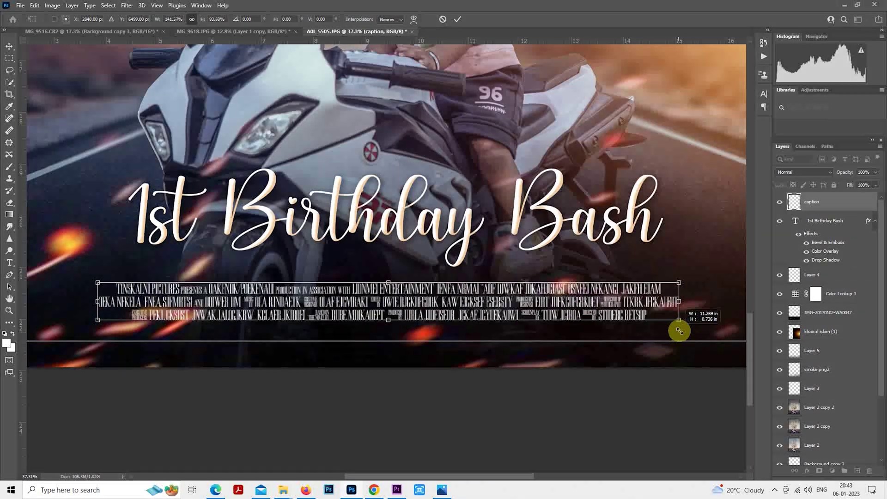
drag(678, 331, 650, 326)
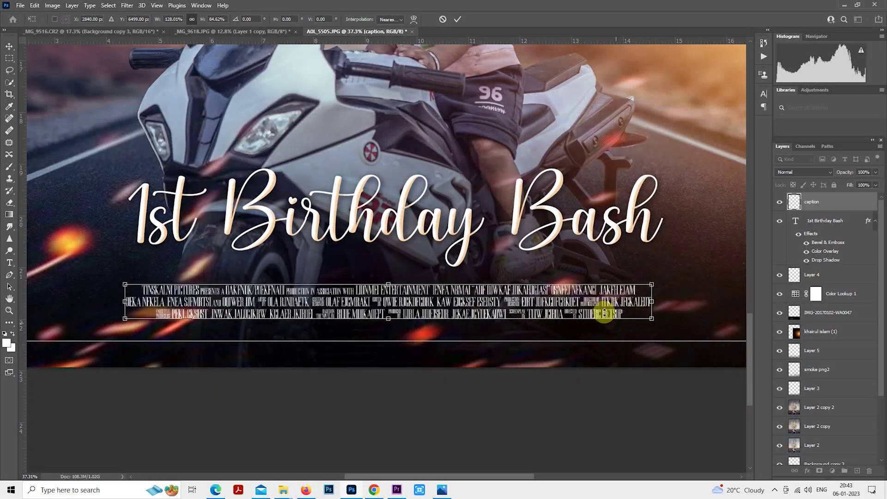
key(Return)
scroll(597, 310, down, 3)
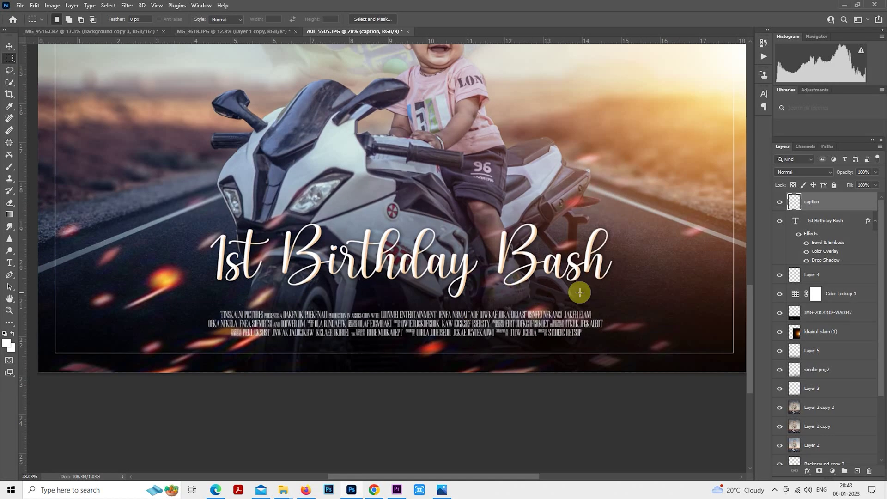
scroll(578, 291, down, 2)
Step: Nudge the 1st Birthday Bash title slightly to the right
click(814, 221)
scroll(472, 301, down, 2)
scroll(471, 302, down, 1)
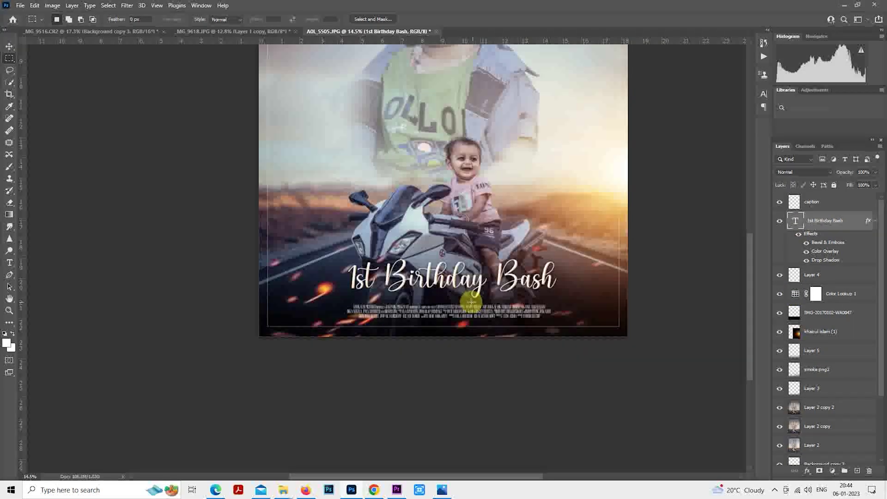
scroll(472, 301, up, 2)
scroll(471, 301, up, 1)
scroll(452, 296, down, 1)
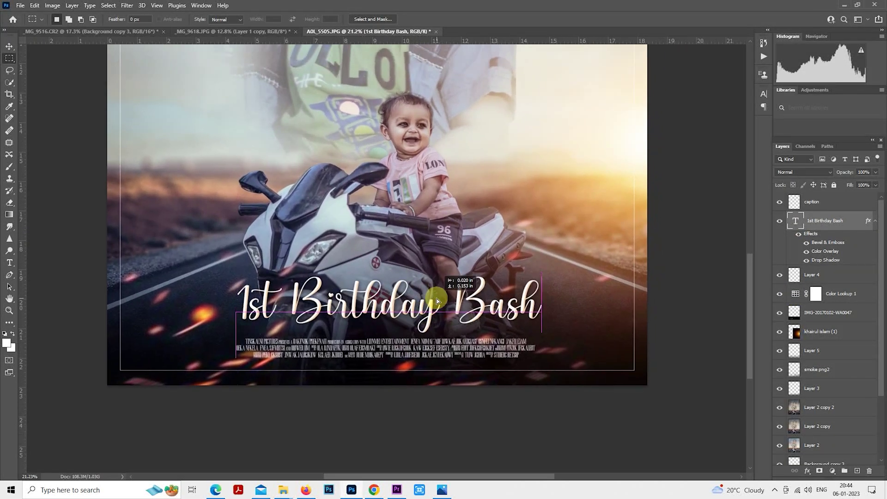
key(ctrl+Right)
key(ctrl+Right)
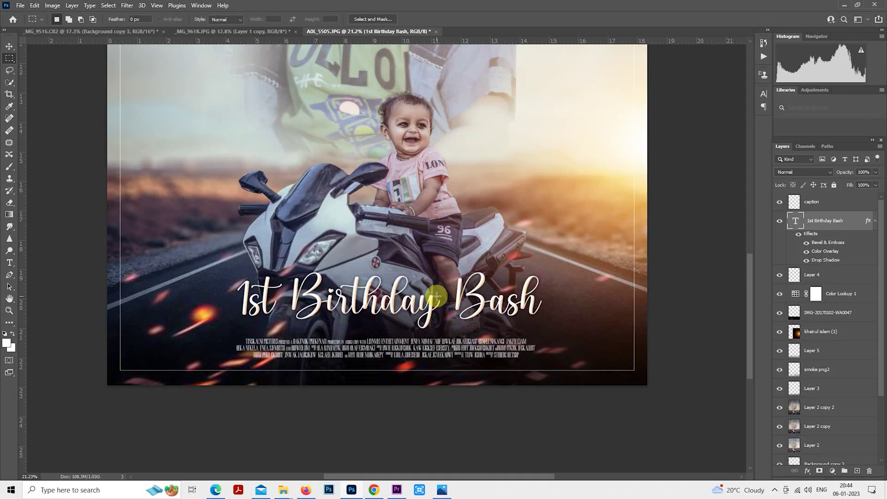
scroll(436, 300, down, 2)
scroll(437, 298, down, 3)
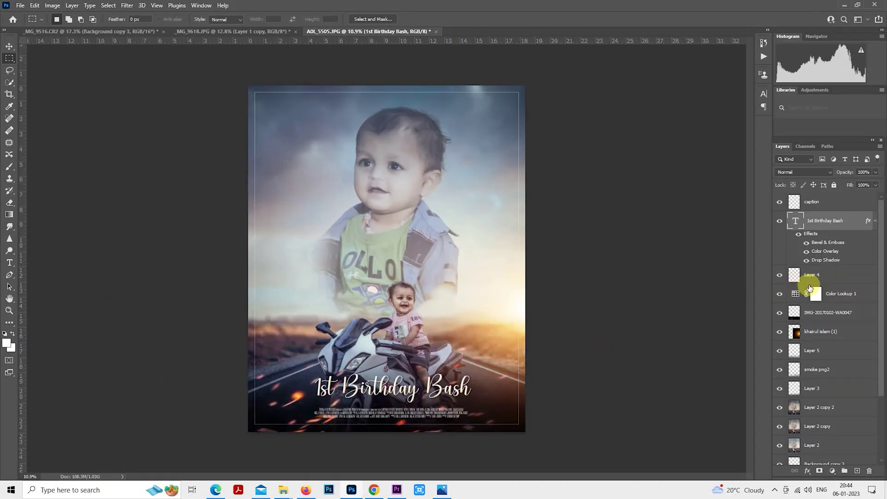
Step: Compare Layer 5's glow on and off, then raise its opacity
click(801, 319)
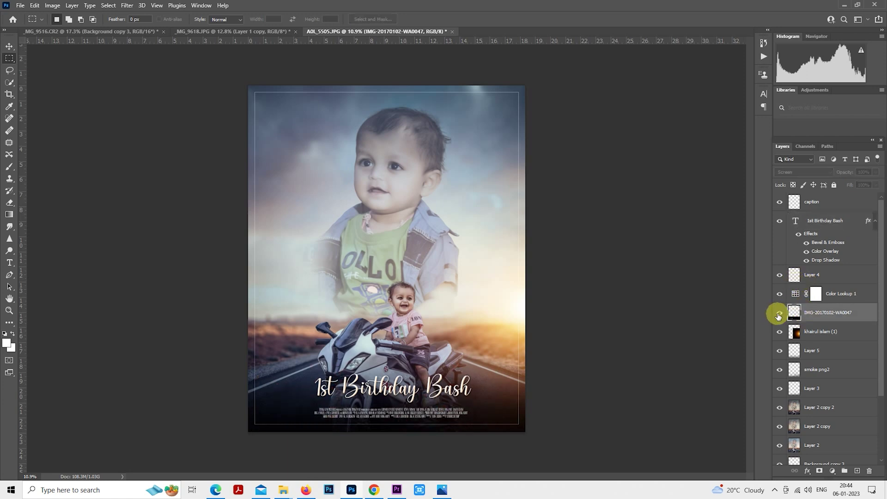
click(781, 356)
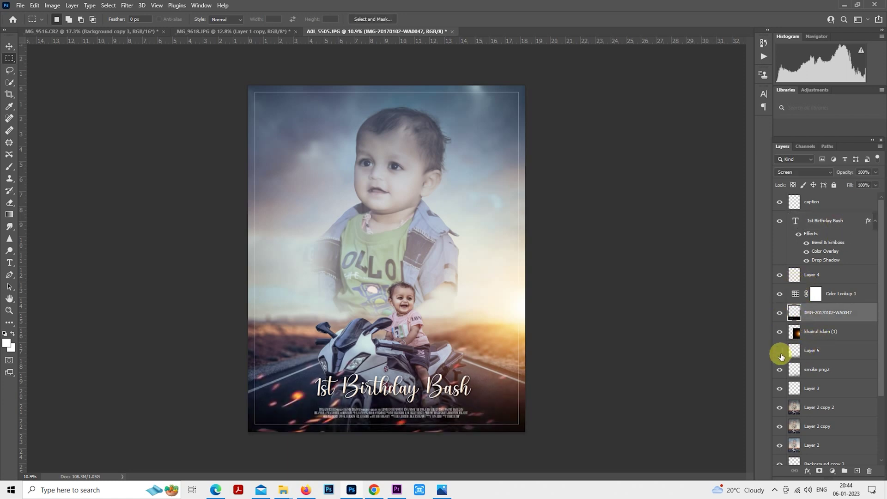
click(809, 355)
drag(844, 174, 861, 174)
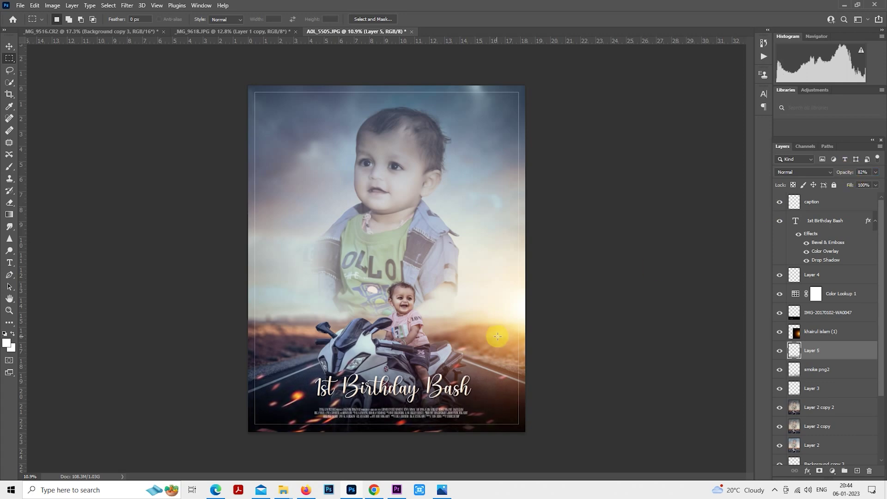
scroll(497, 336, down, 1)
scroll(497, 336, down, 1)
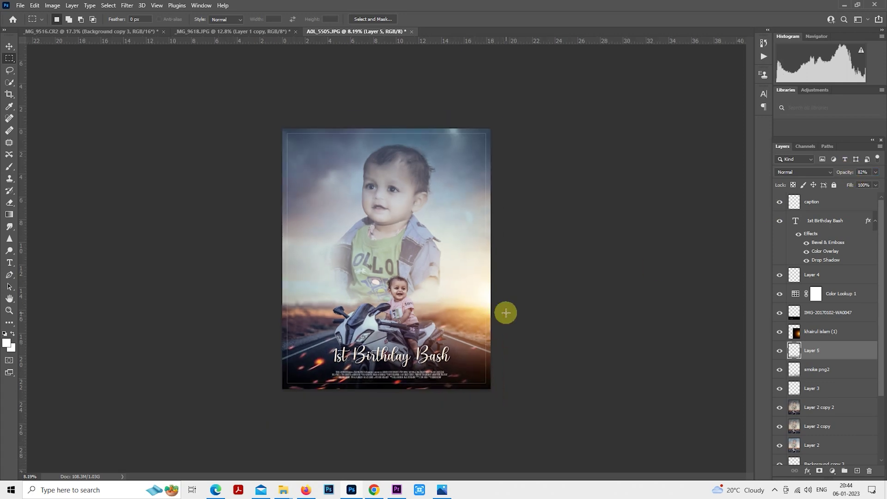
Step: Enlarge the orange light-flare layer to about 129%
click(807, 338)
right_click(462, 268)
click(481, 346)
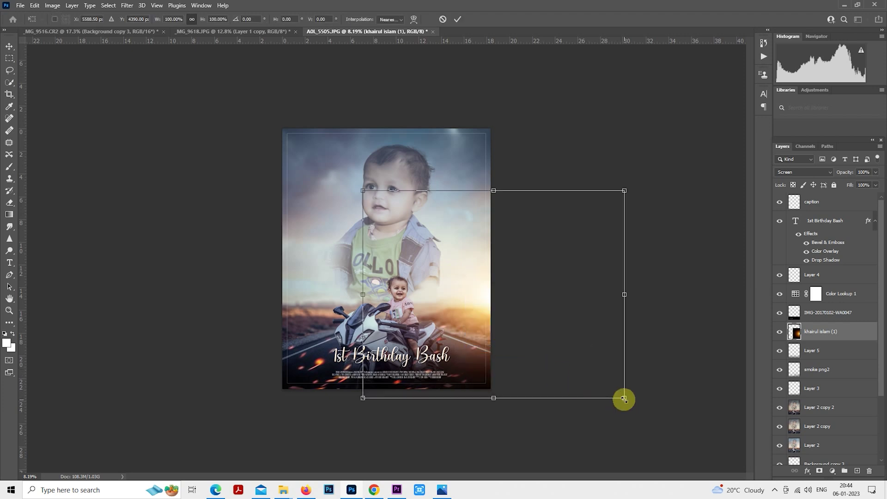
drag(624, 398, 660, 426)
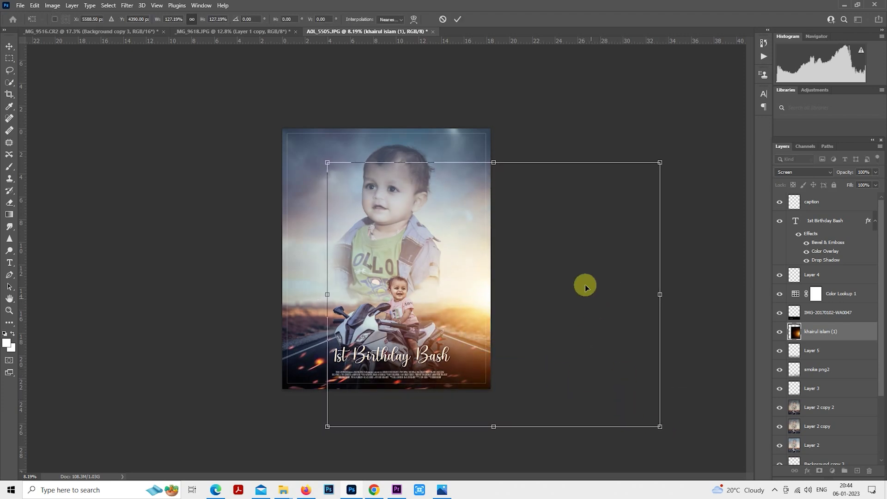
key(Return)
scroll(513, 189, up, 1)
scroll(513, 190, up, 1)
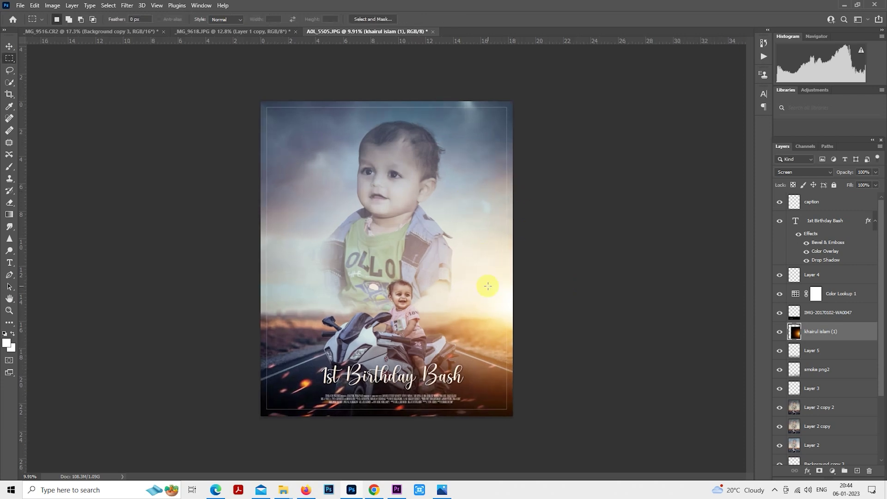
scroll(818, 351, down, 3)
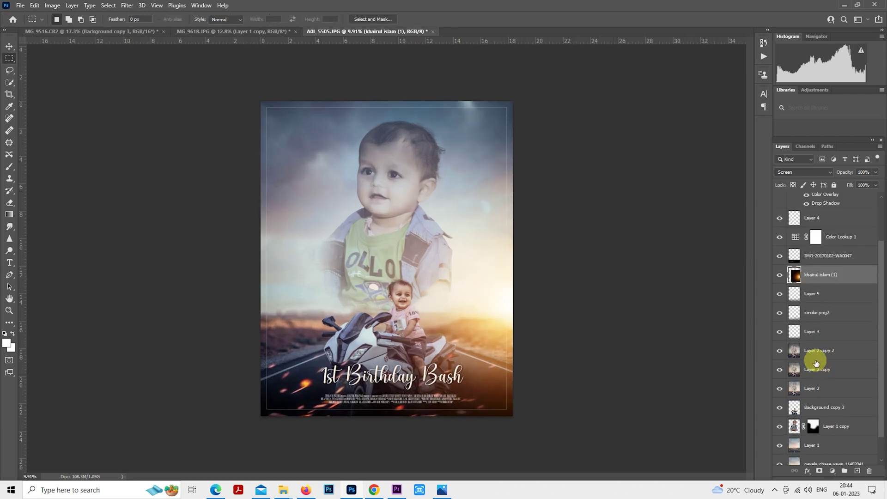
click(818, 352)
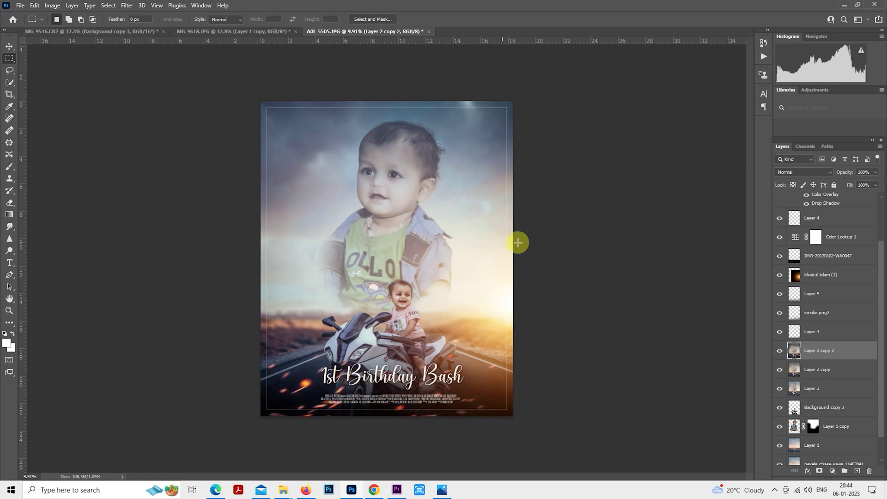
Step: Add a black script 'BIRTHDAY BASH' text layer beside the portrait's face
click(10, 263)
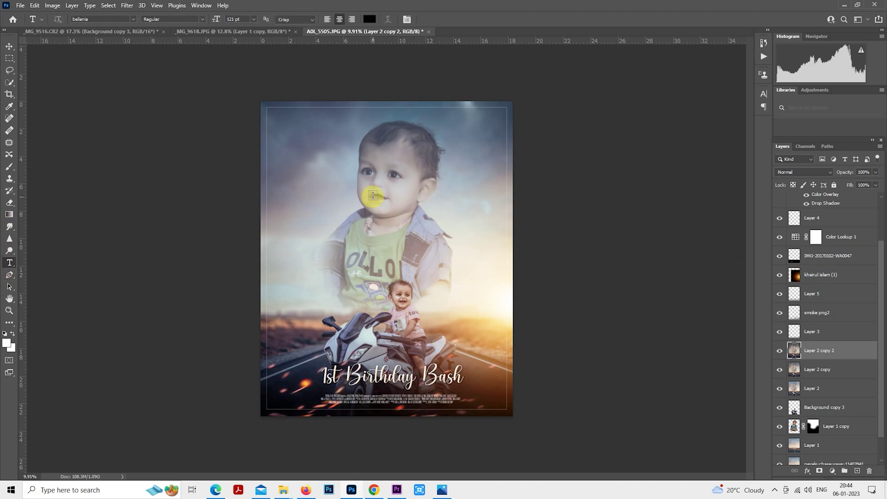
click(327, 205)
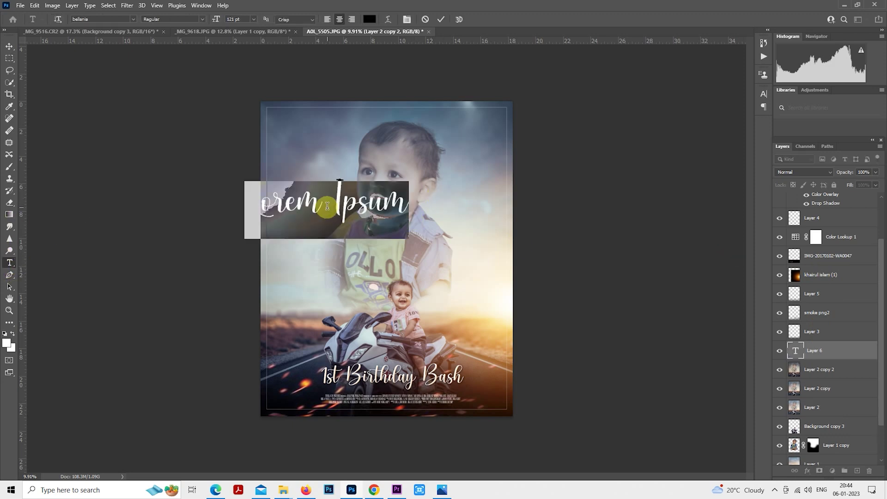
text(Bi)
key(BackSpace)
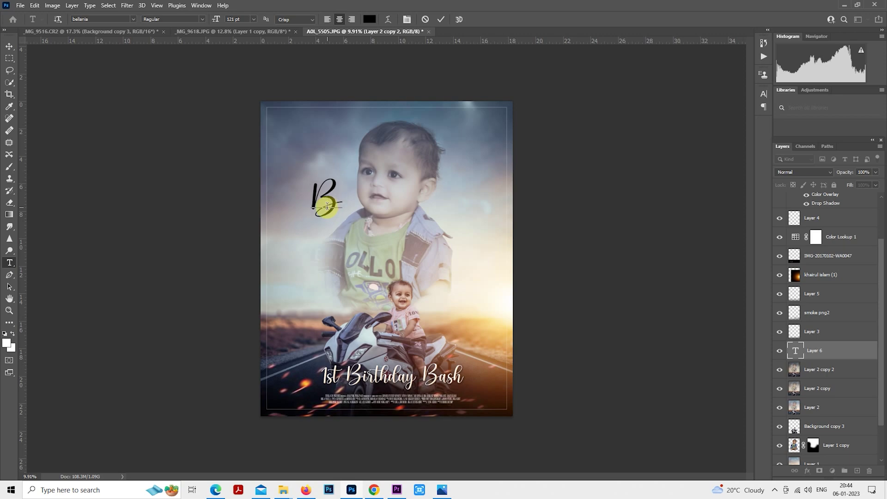
text(I)
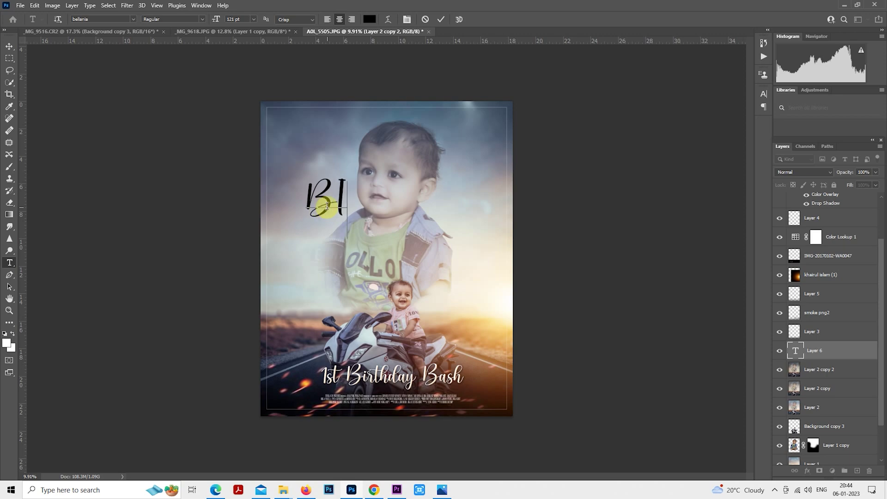
text(RTHD)
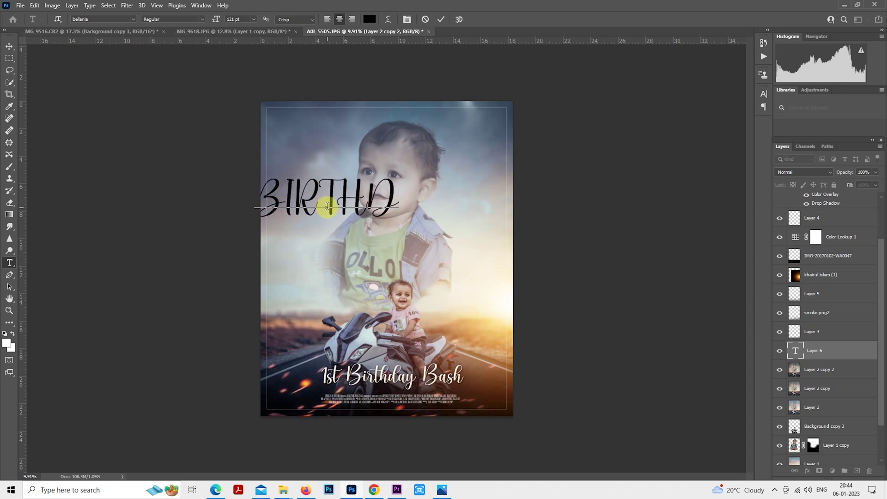
text(AY)
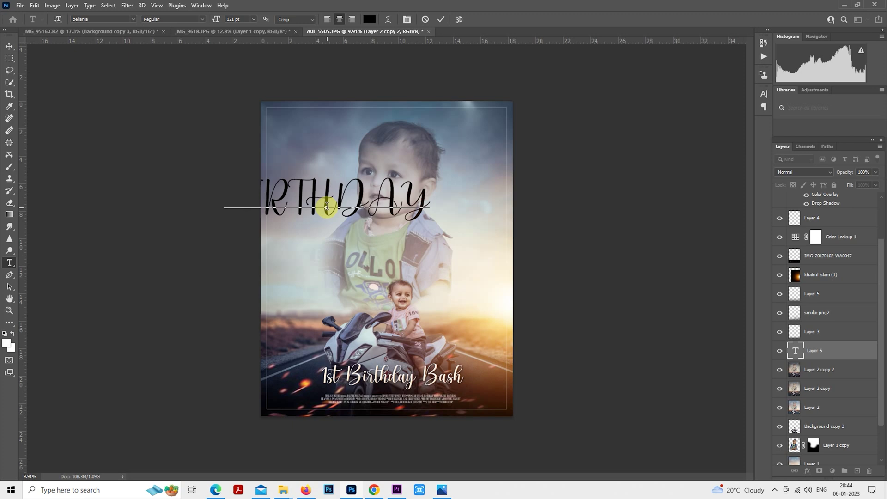
text(BIRTHDAY)
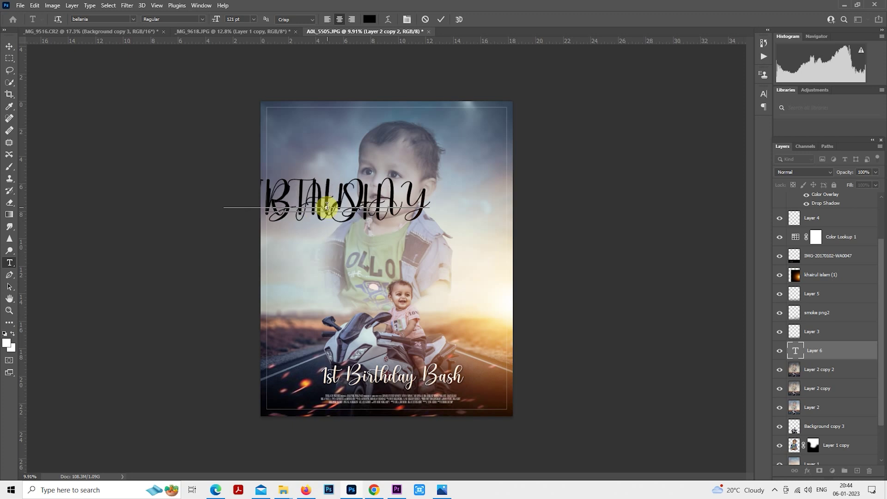
click(10, 58)
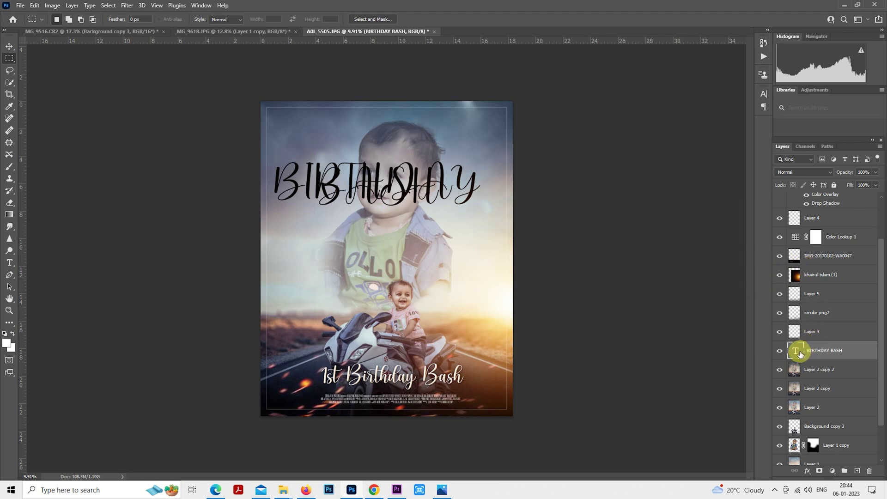
double_click(800, 352)
Step: Set BIRTHDAY BASH in Barchella Drumal with leading raised to about 107 pt
click(129, 19)
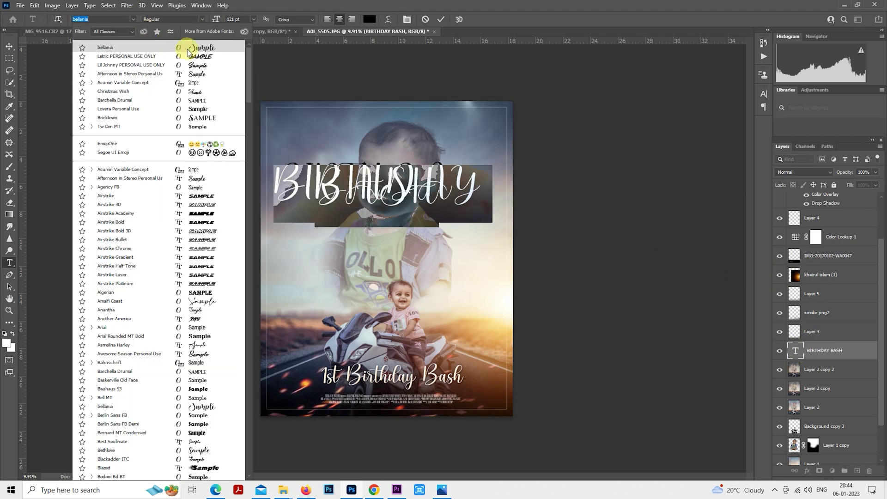
click(217, 100)
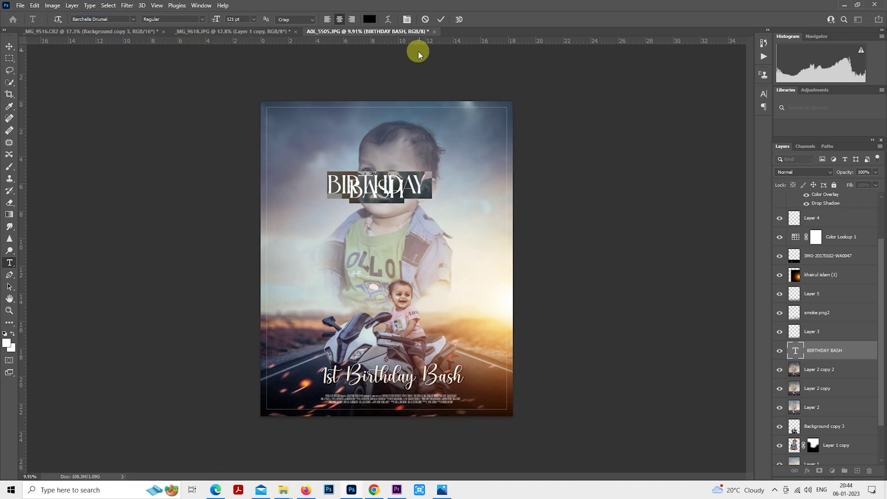
click(407, 19)
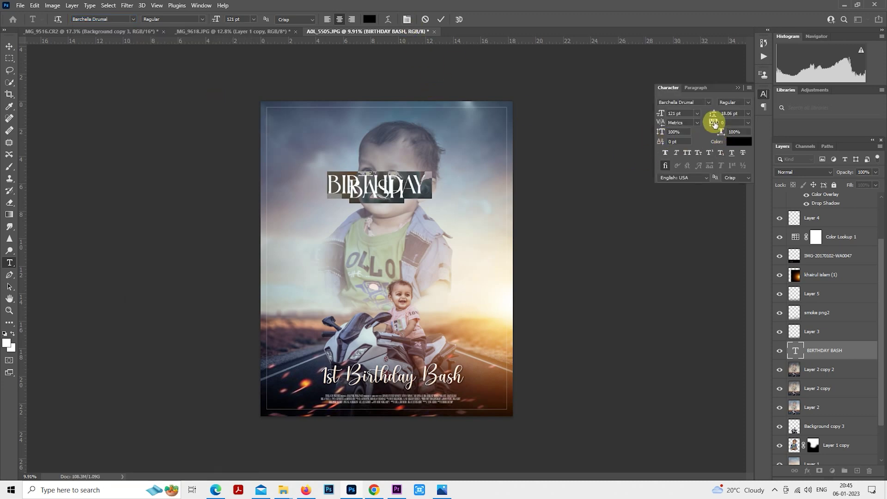
drag(718, 114, 751, 110)
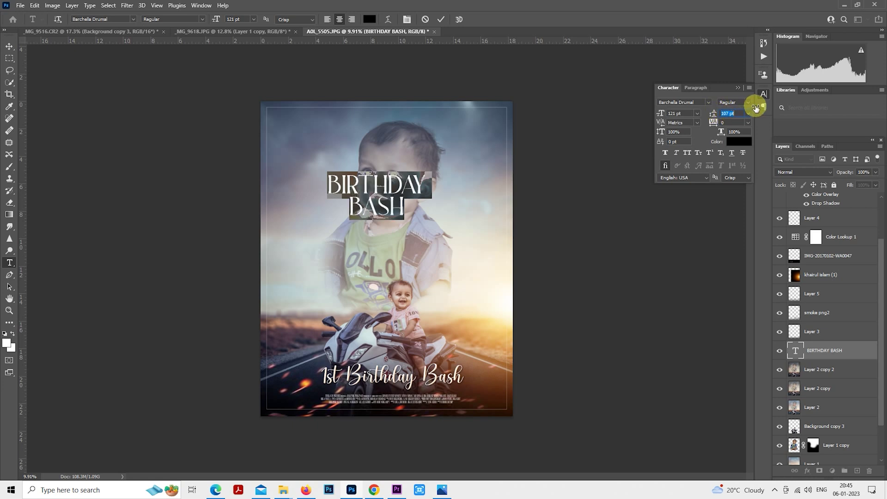
click(9, 58)
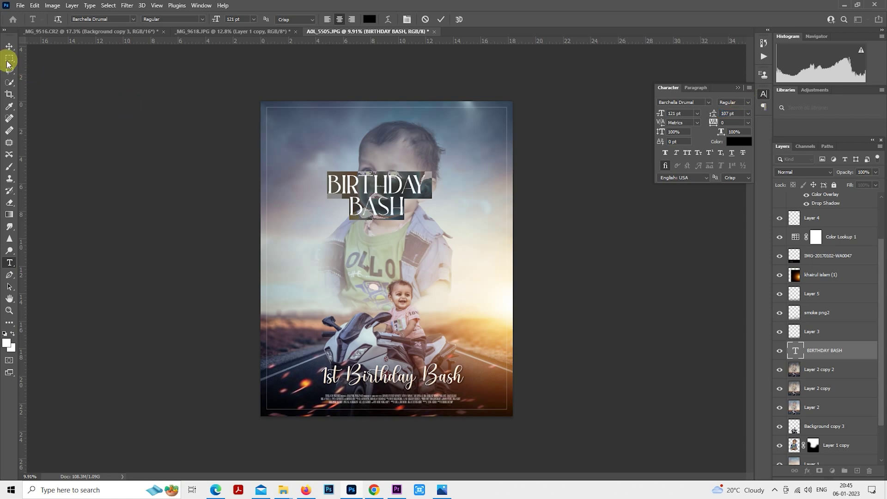
click(736, 87)
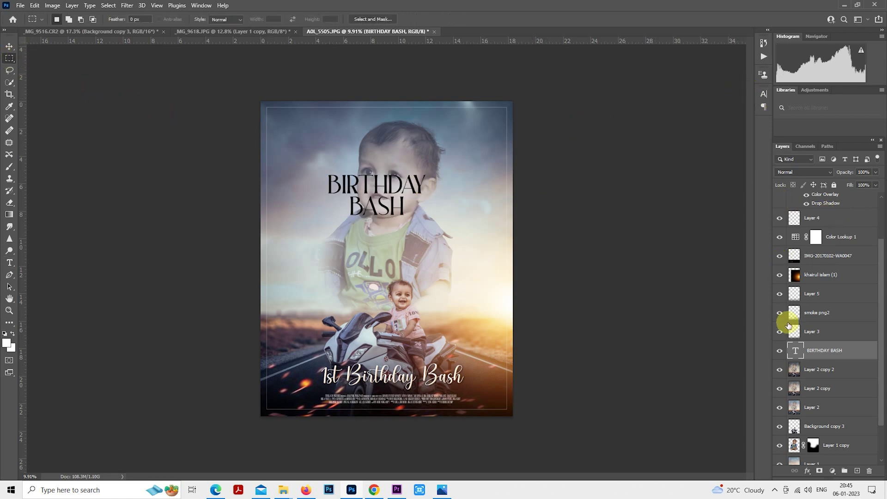
double_click(795, 351)
Step: Make the BIRTHDAY BASH text white and rasterize its type layer
click(368, 18)
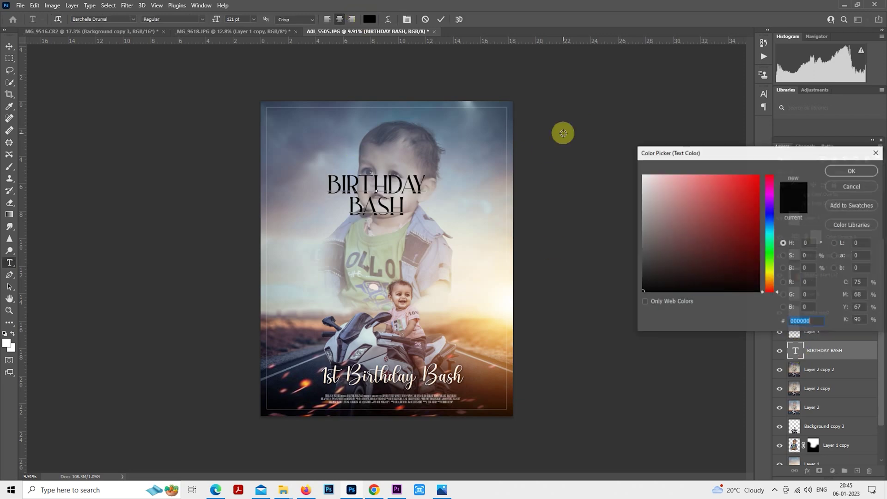
click(830, 172)
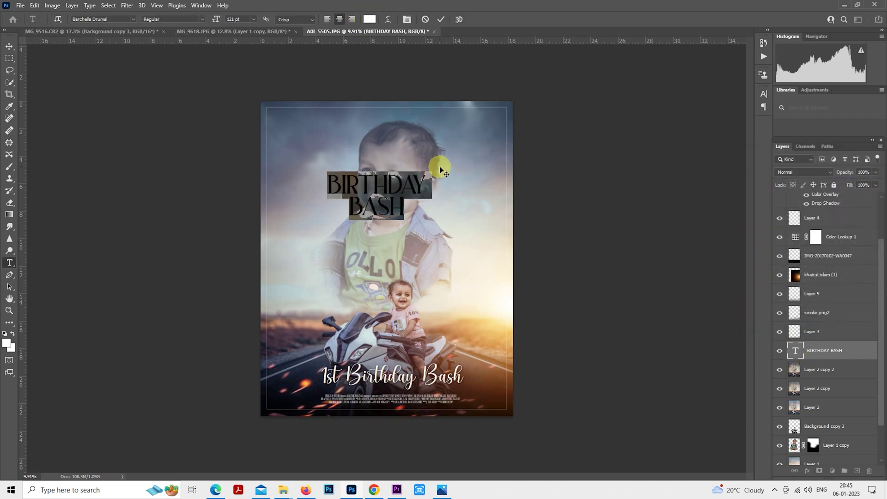
click(9, 57)
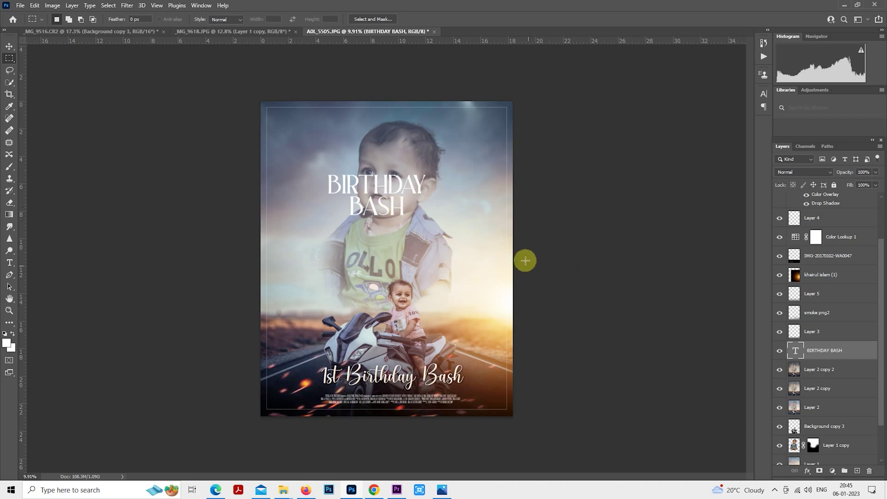
right_click(802, 342)
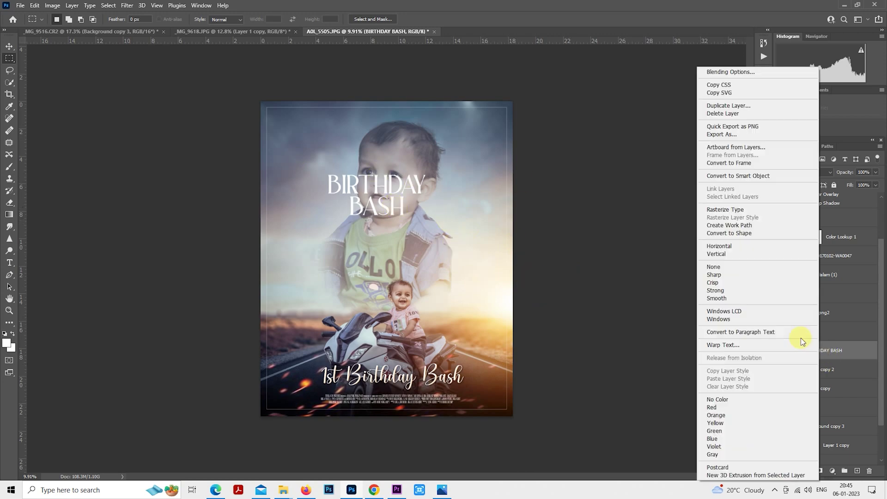
click(726, 209)
Step: Scale the title up to about 233% and position it across the poster's top
right_click(355, 181)
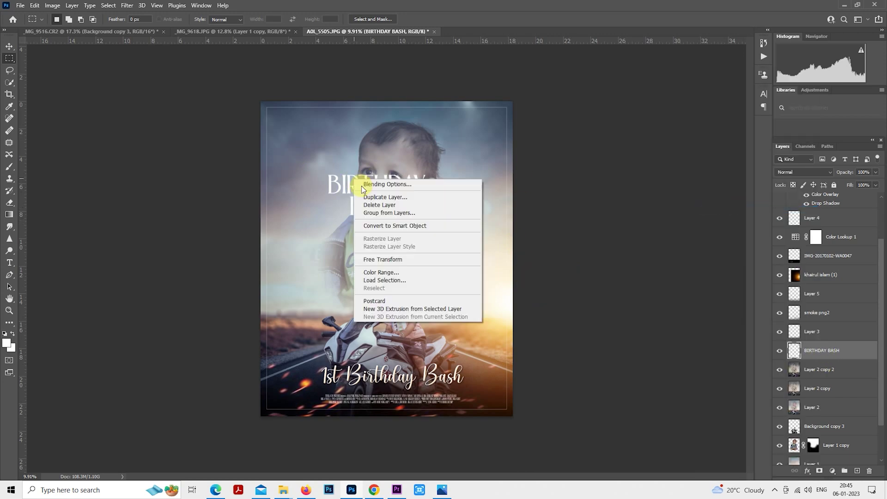
click(415, 258)
drag(425, 214, 480, 237)
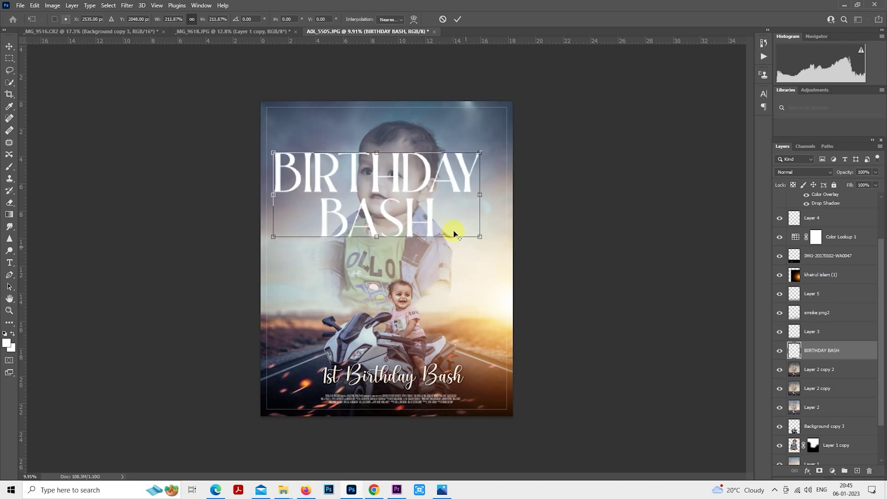
drag(433, 204, 442, 169)
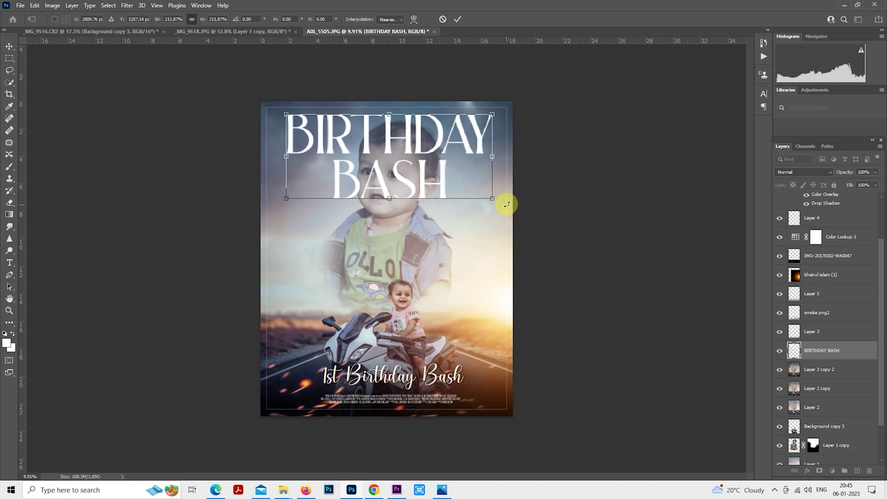
drag(493, 198, 500, 195)
drag(463, 171, 456, 169)
drag(489, 202, 499, 211)
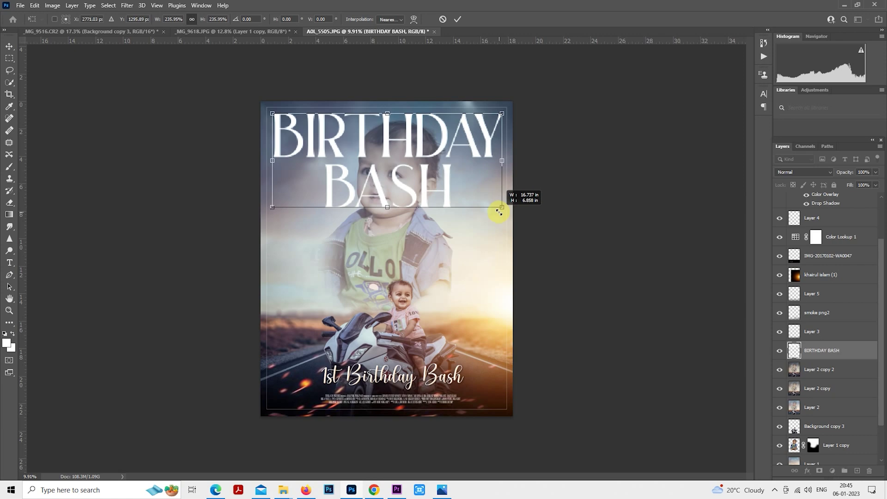
key(Return)
Step: Move the BIRTHDAY BASH title down and tilt it about -16.6° diagonally across the portrait
key(m)
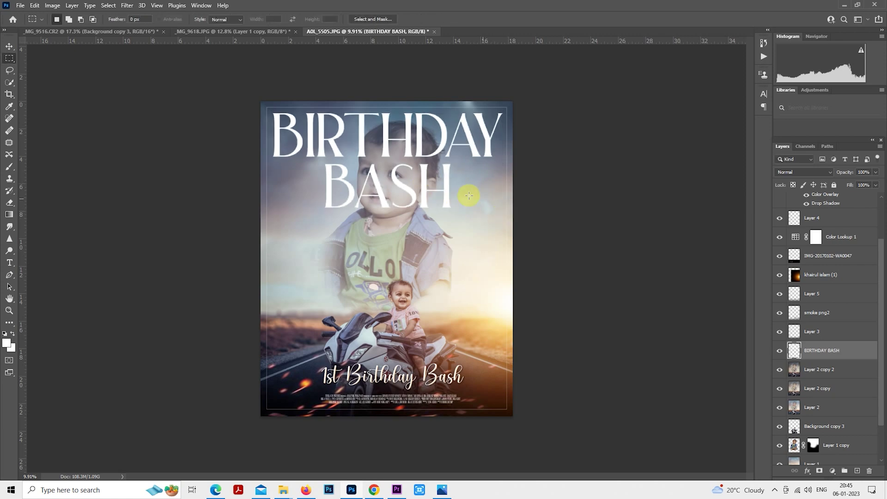
drag(419, 177, 419, 228)
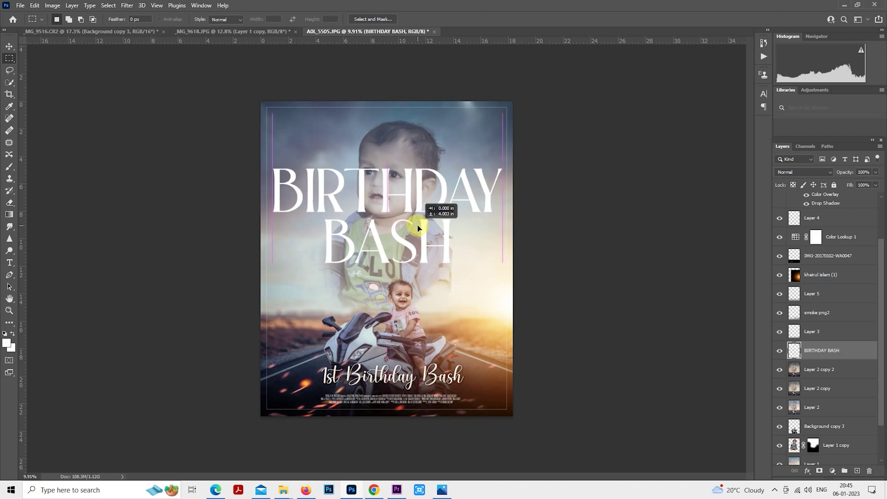
right_click(405, 188)
click(451, 281)
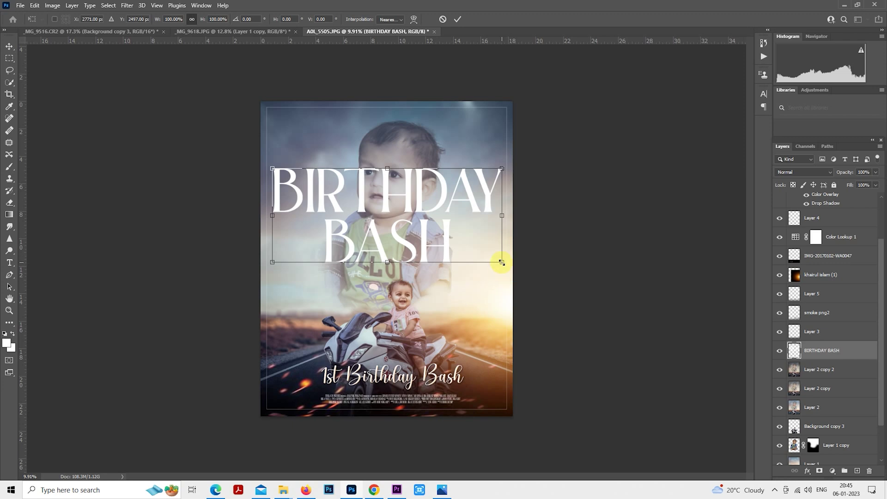
mouse_move(501, 262)
mouse_down()
mouse_move(459, 244)
mouse_move(444, 176)
mouse_up()
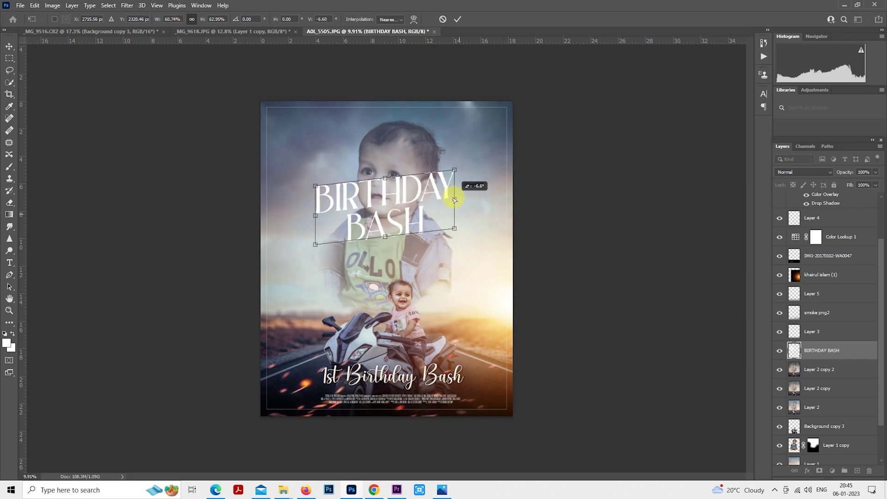
drag(452, 212, 477, 233)
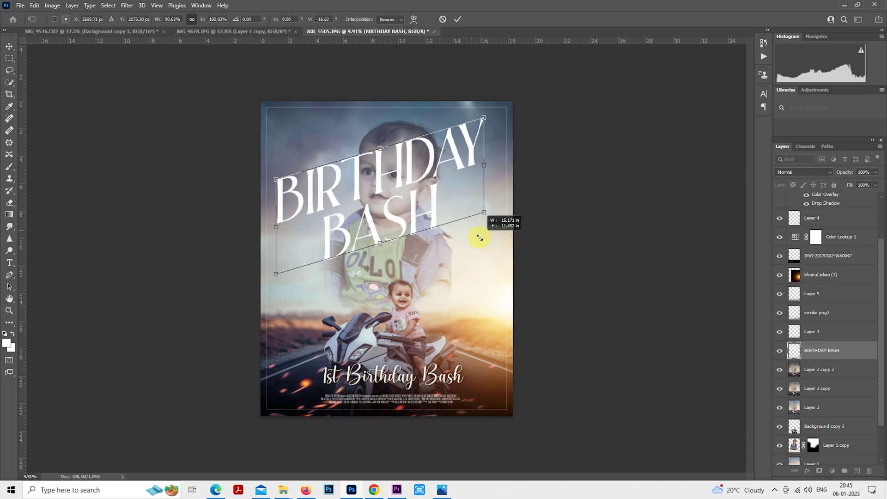
drag(440, 198, 442, 218)
drag(441, 218, 498, 242)
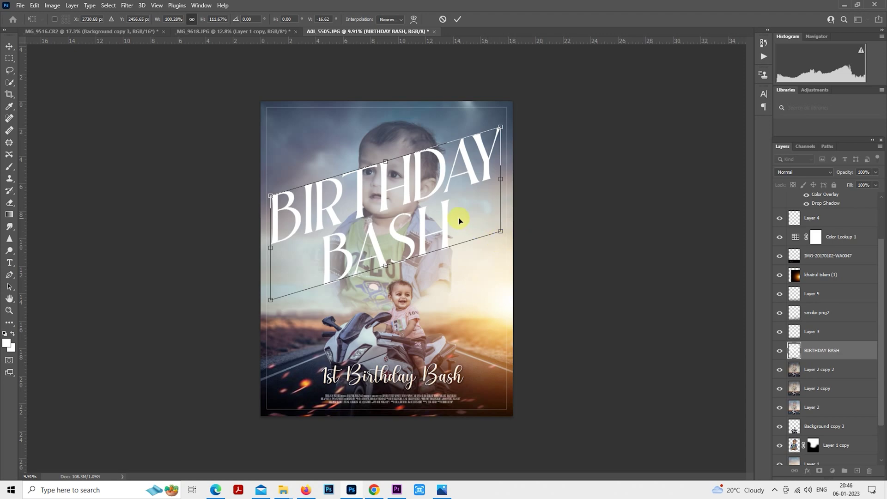
drag(459, 221, 461, 225)
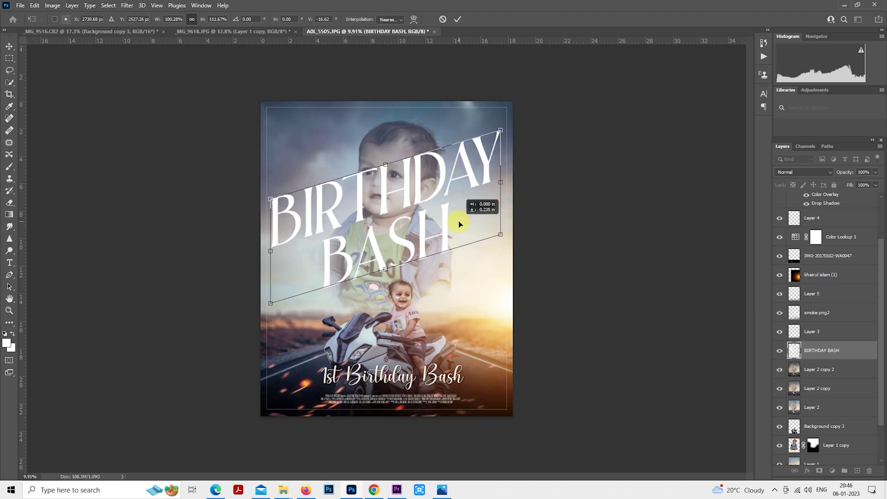
drag(460, 225, 461, 225)
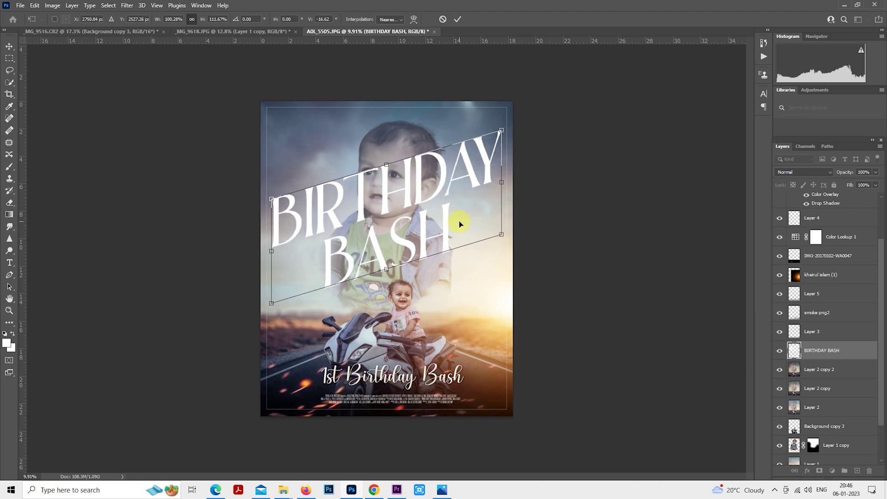
key(Return)
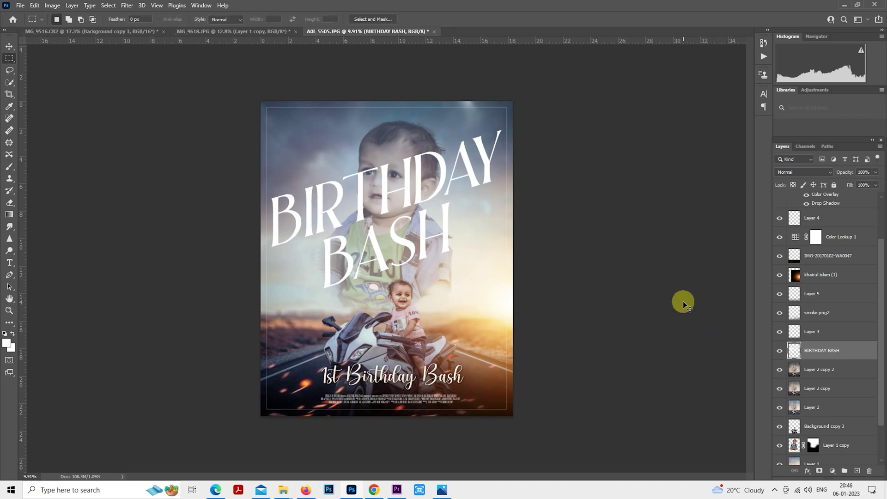
key(ctrl+i)
Step: Set the BIRTHDAY BASH layer to Overlay blend mode at 50% opacity
click(794, 172)
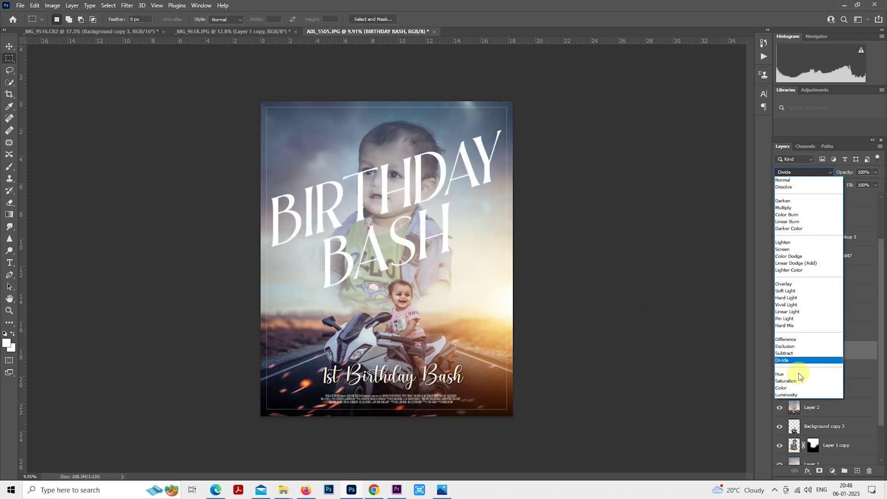
click(810, 284)
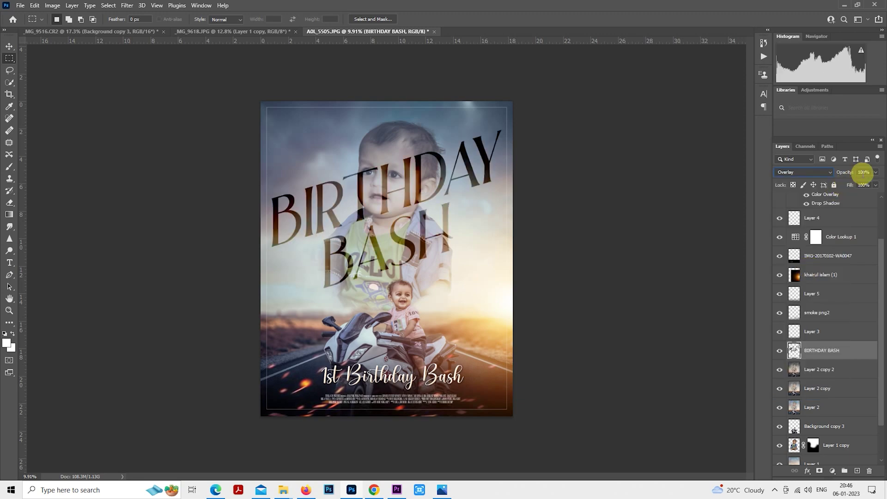
text(50)
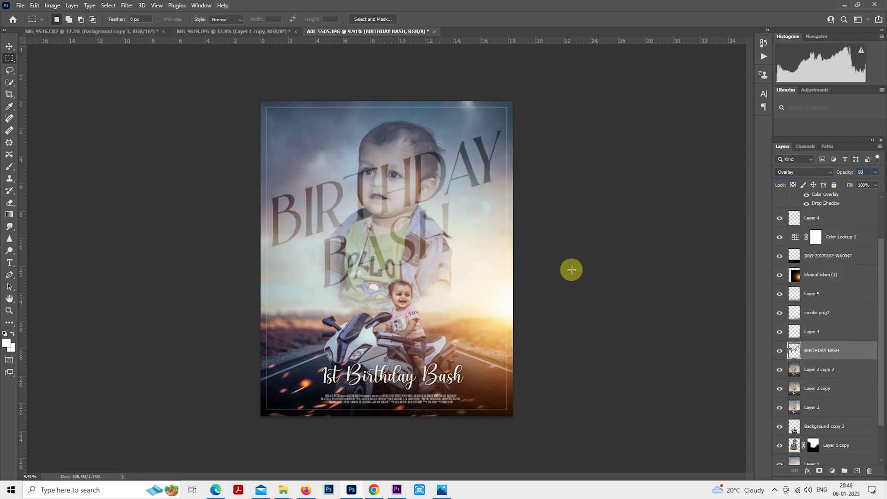
Step: Load the boy-and-bike and faded portrait outlines as a selection, targeting the BIRTHDAY BASH layer
scroll(832, 343, down, 2)
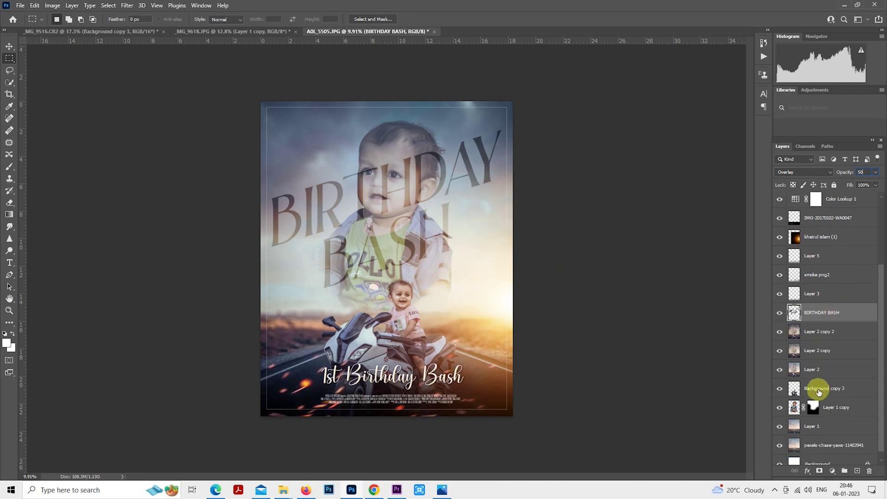
click(811, 390)
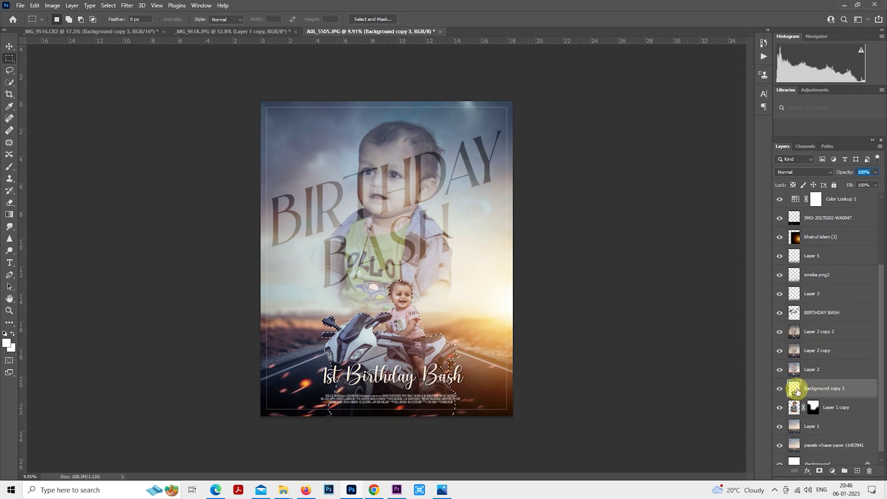
click(794, 407)
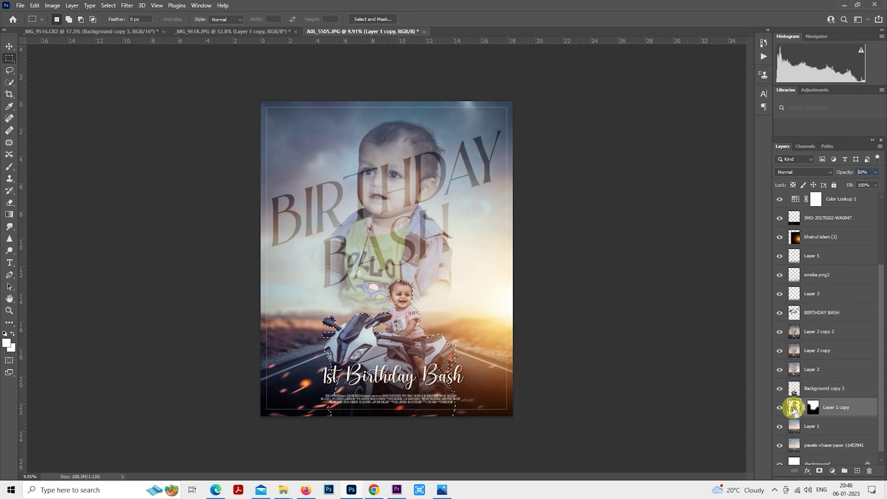
scroll(794, 352, up, 2)
scroll(794, 342, up, 2)
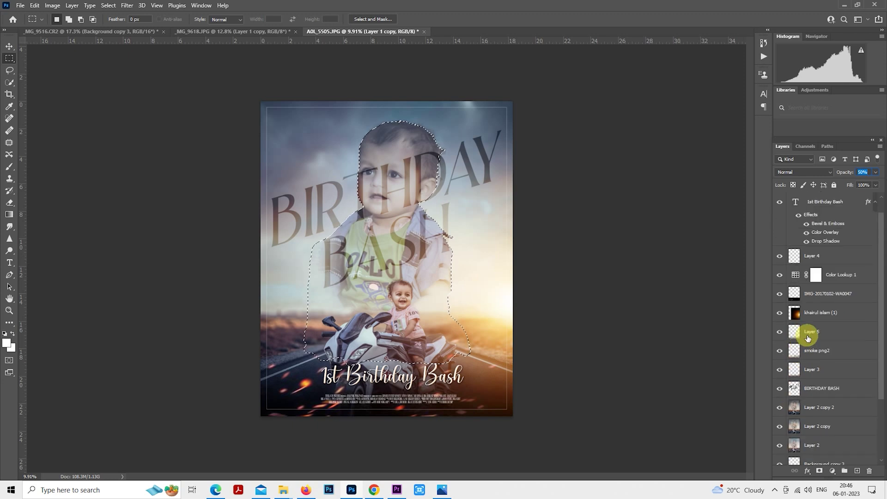
scroll(794, 386, up, 1)
click(805, 409)
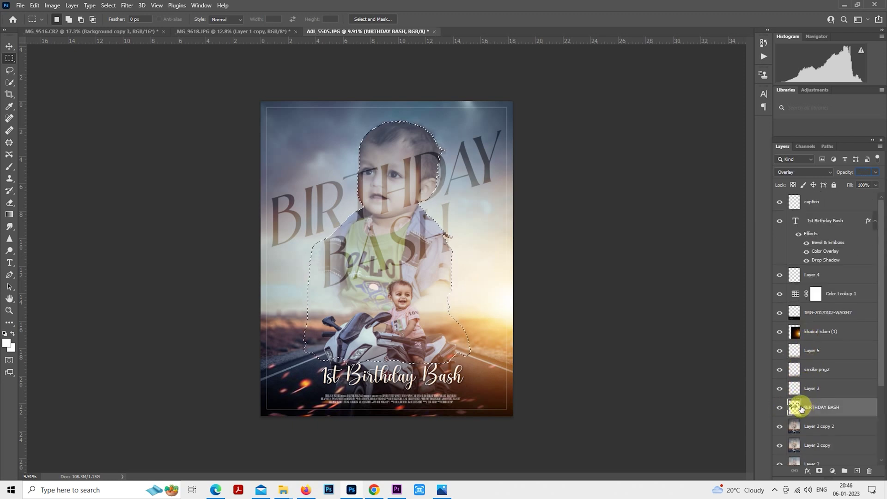
Step: Toggle the title, Layer 3 and upper poster layers' visibility to check the overlap
click(781, 407)
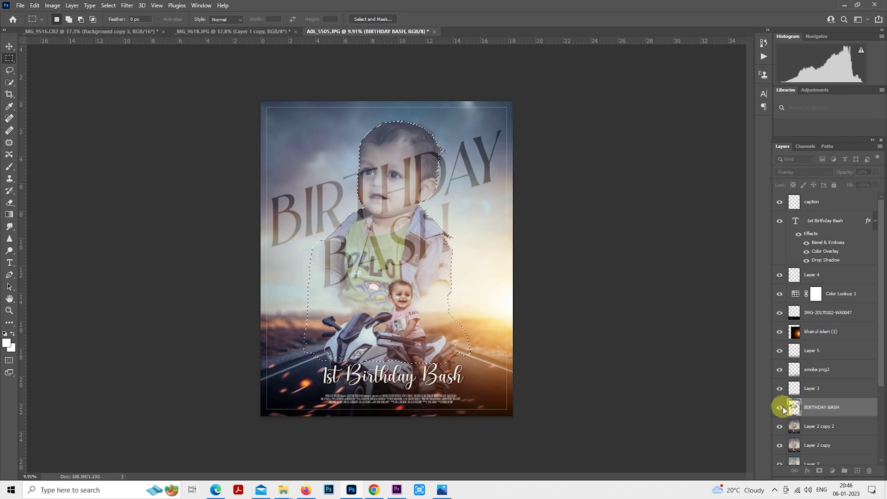
click(435, 172)
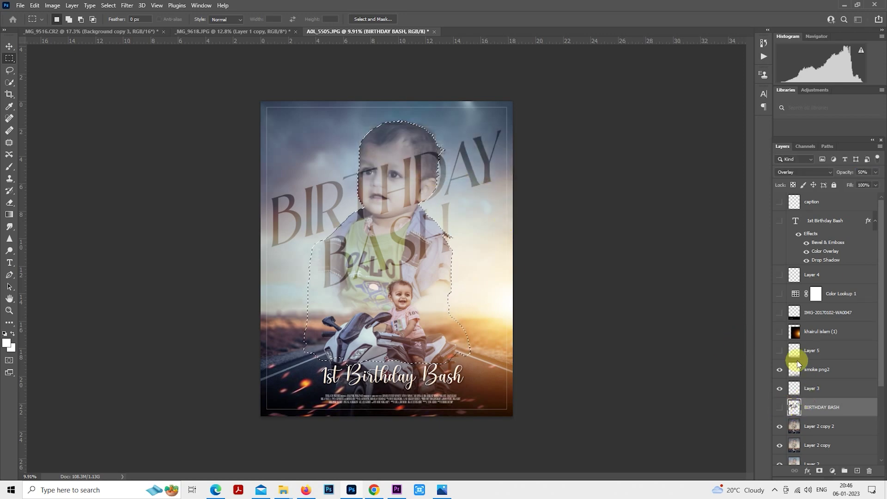
drag(779, 202, 776, 408)
click(778, 408)
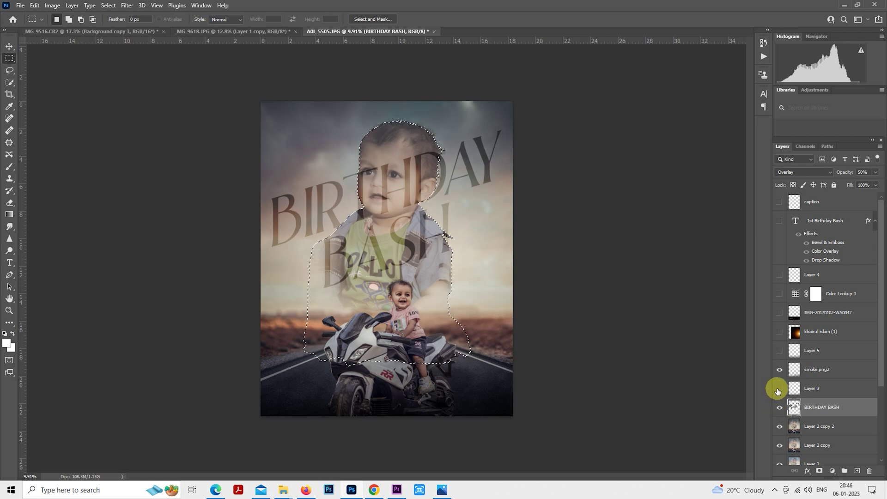
click(779, 389)
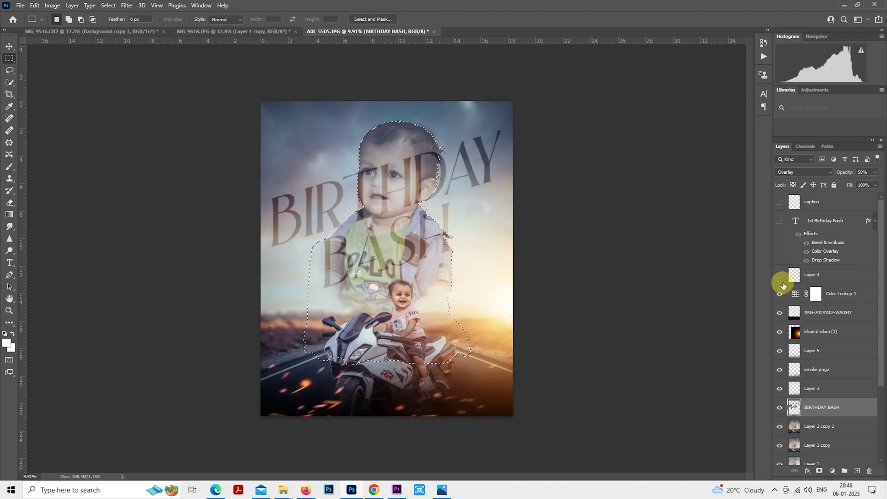
drag(781, 358, 780, 202)
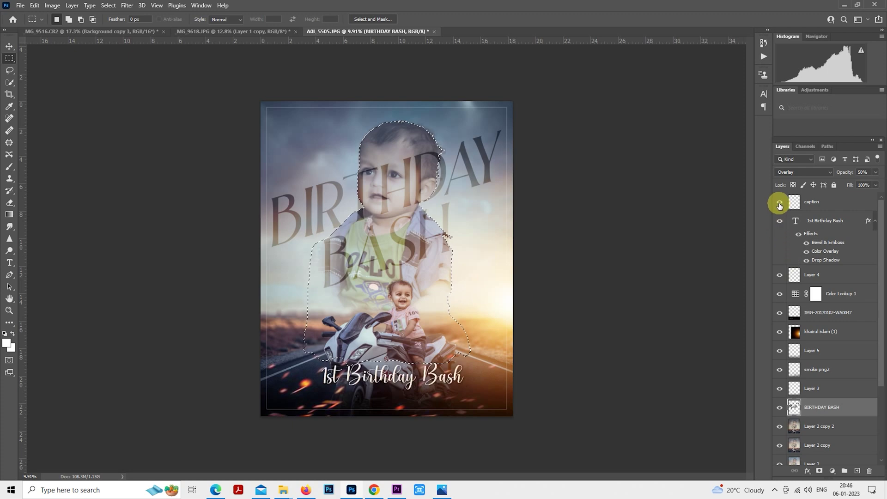
click(780, 408)
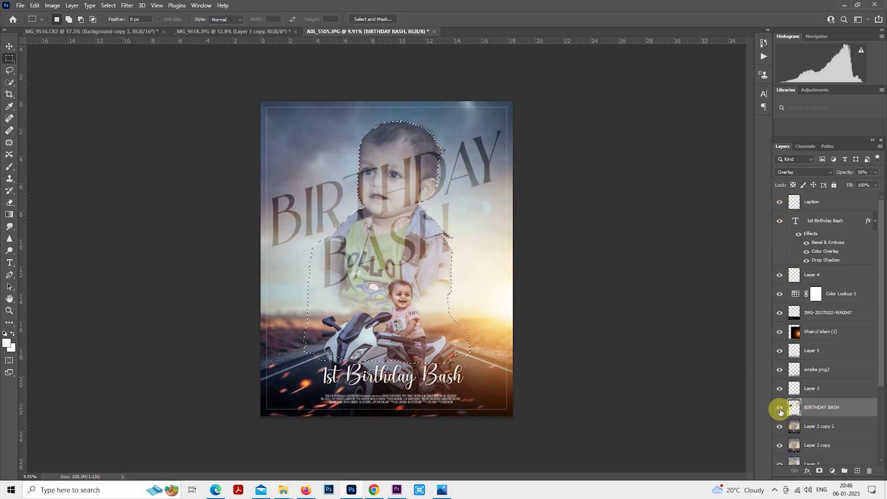
Step: Delete the title lettering inside the portrait selection and deselect
key(Delete)
key(ctrl+d)
scroll(511, 340, down, 2)
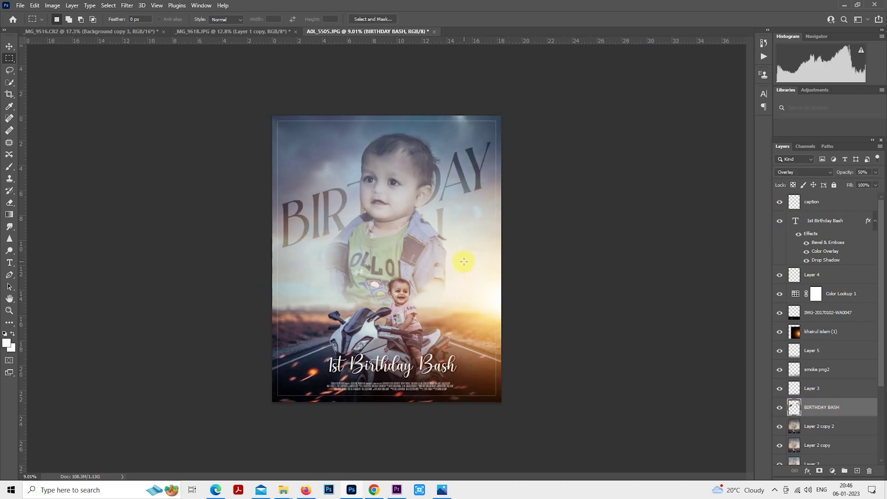
scroll(471, 197, up, 2)
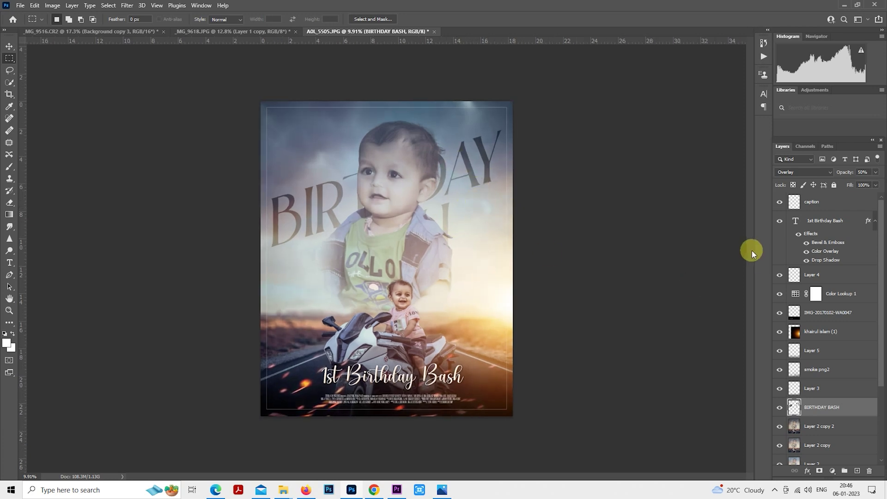
Step: Lower the Overlay BIRTHDAY BASH layer's opacity from 50% to 22%
drag(852, 172, 839, 175)
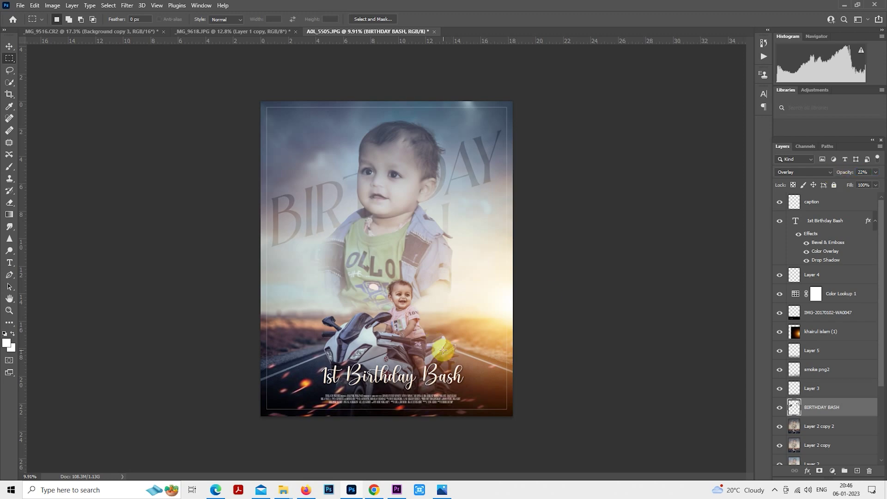
scroll(442, 351, down, 1)
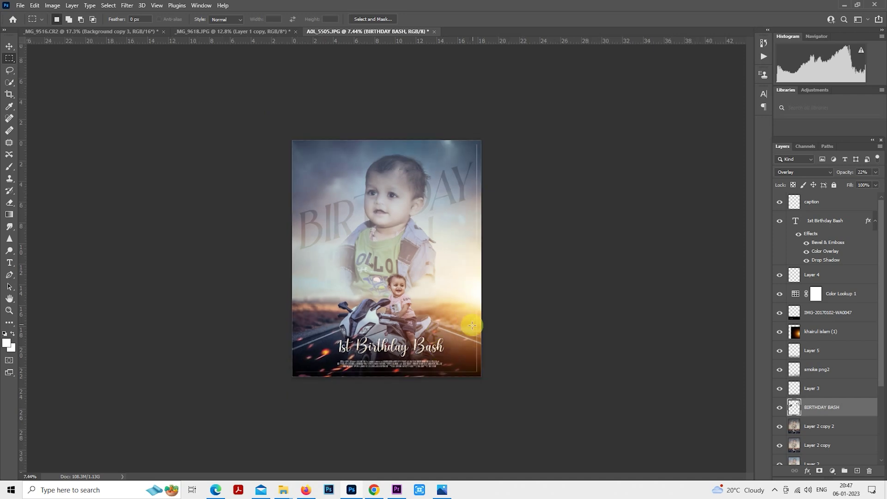
scroll(468, 271, up, 1)
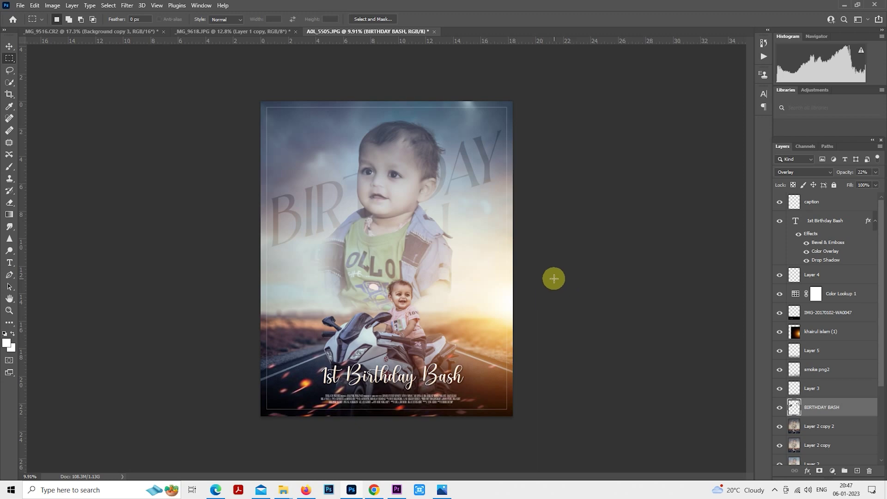
scroll(406, 406, up, 3)
scroll(416, 346, down, 3)
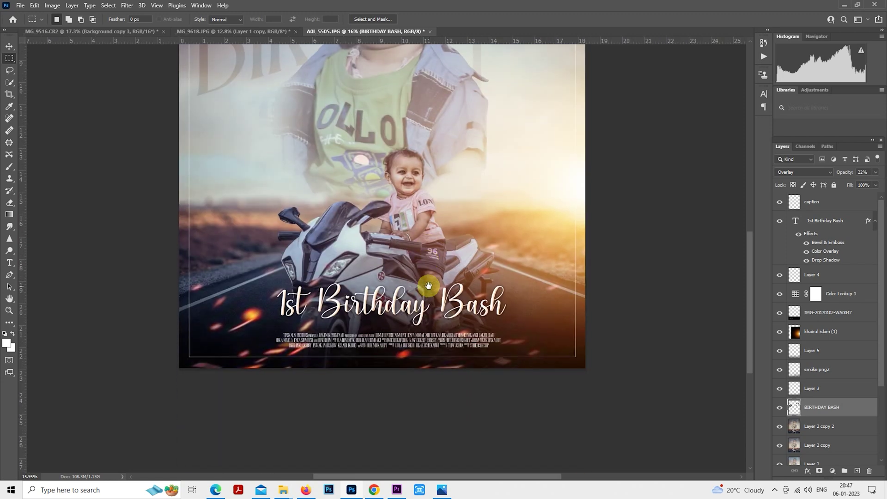
Step: Scale the 1st Birthday Bash text to about 80% and nudge it slightly lower
click(823, 221)
right_click(384, 252)
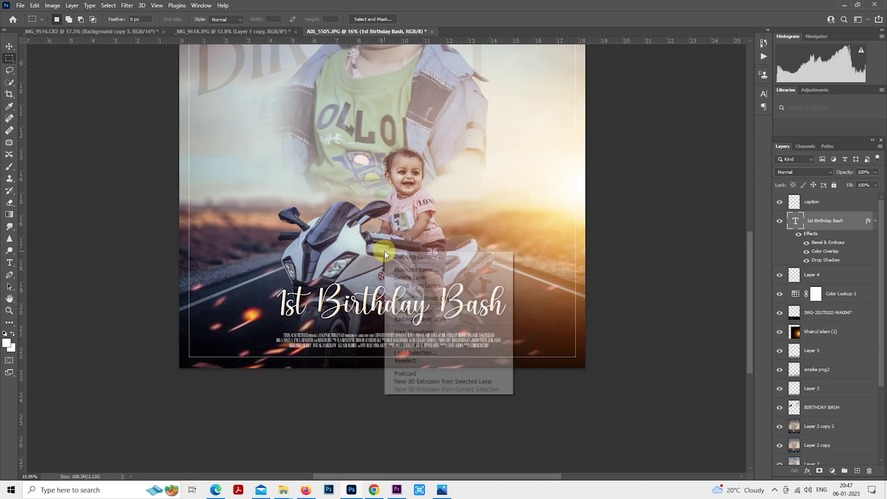
click(432, 331)
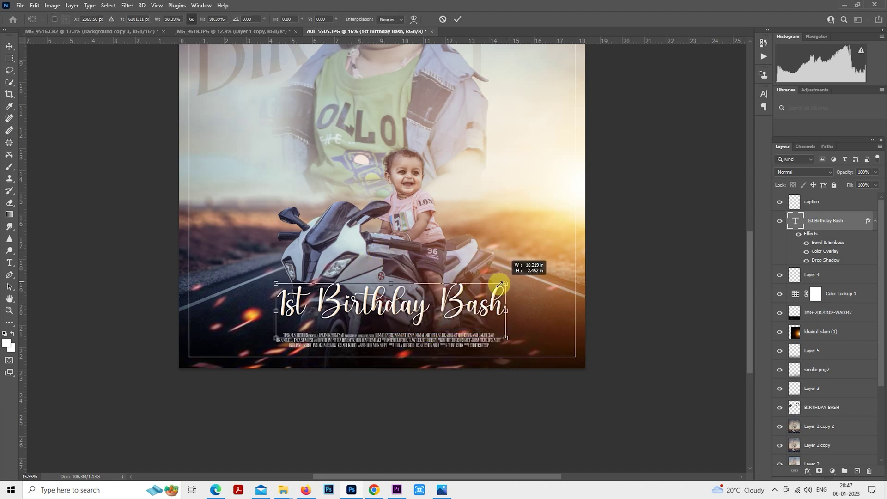
drag(508, 281, 483, 288)
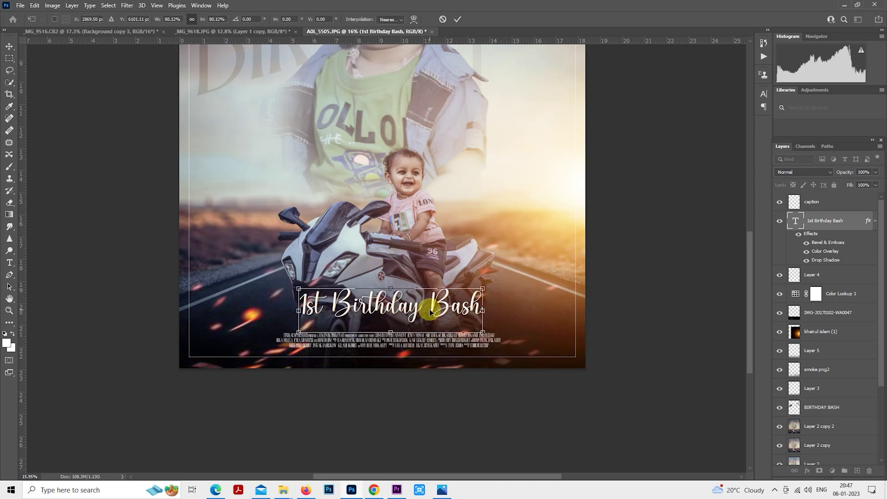
drag(429, 312, 430, 314)
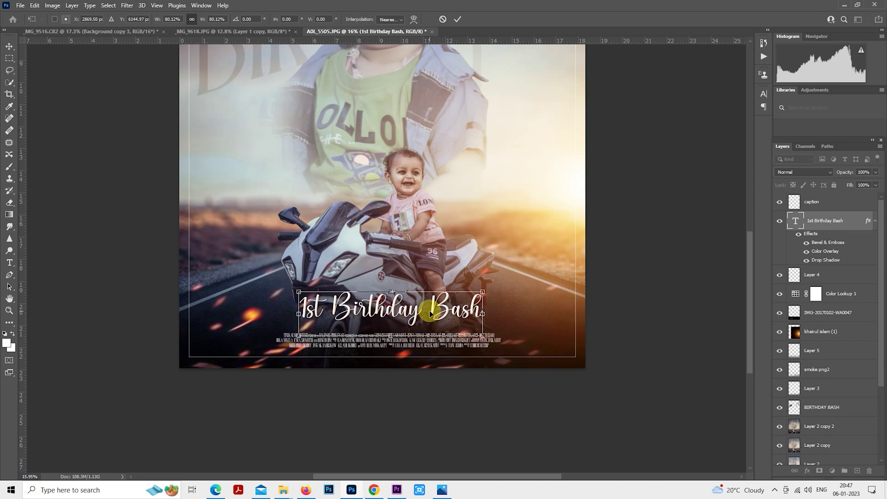
key(Return)
key(ctrl+0)
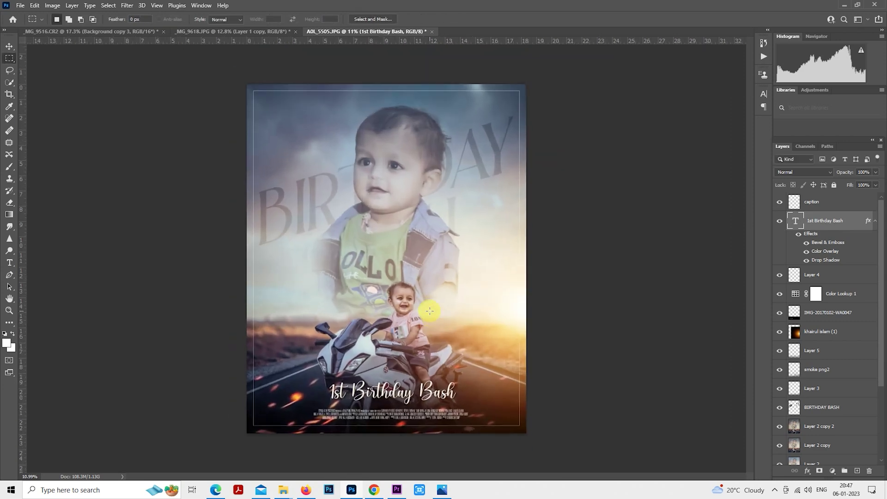
scroll(422, 311, down, 1)
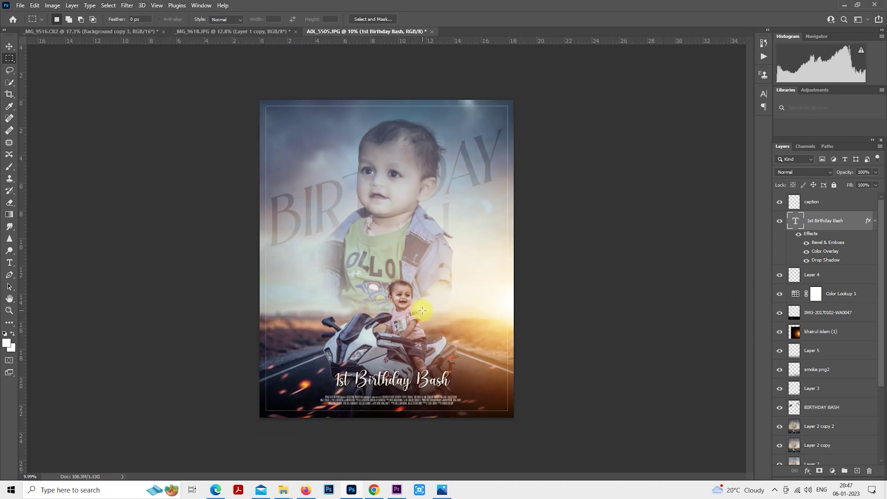
scroll(422, 310, up, 1)
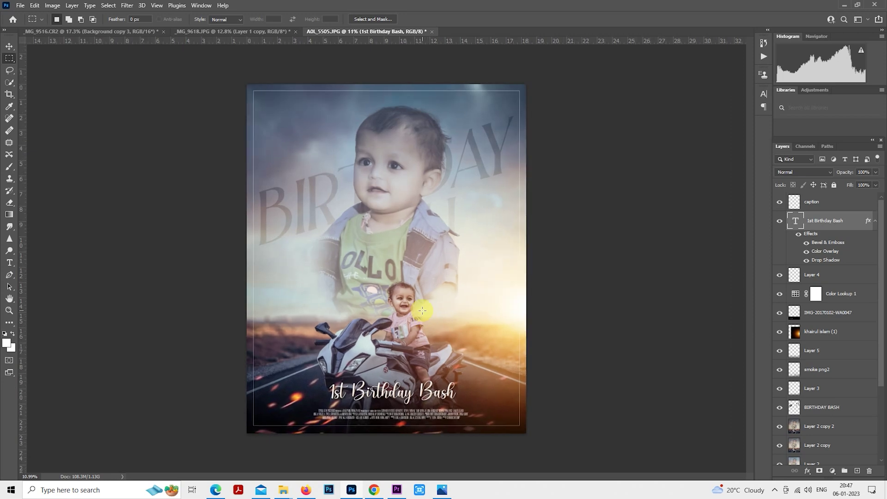